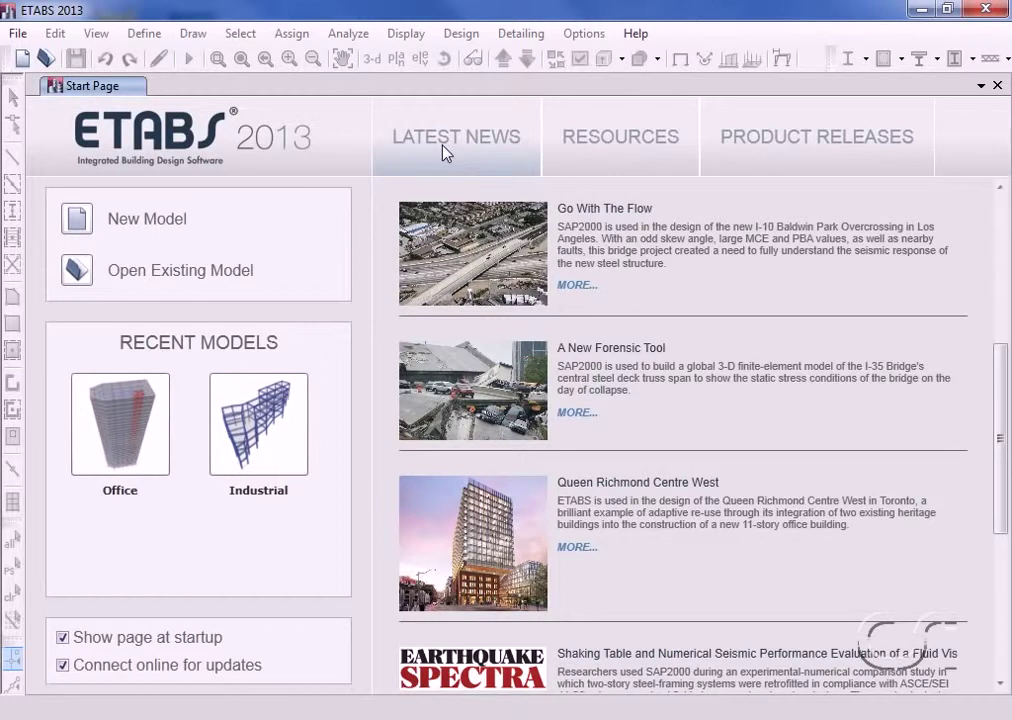
- Open the CSI Knowledge Base from Resources in its own tab
left_click(590, 145)
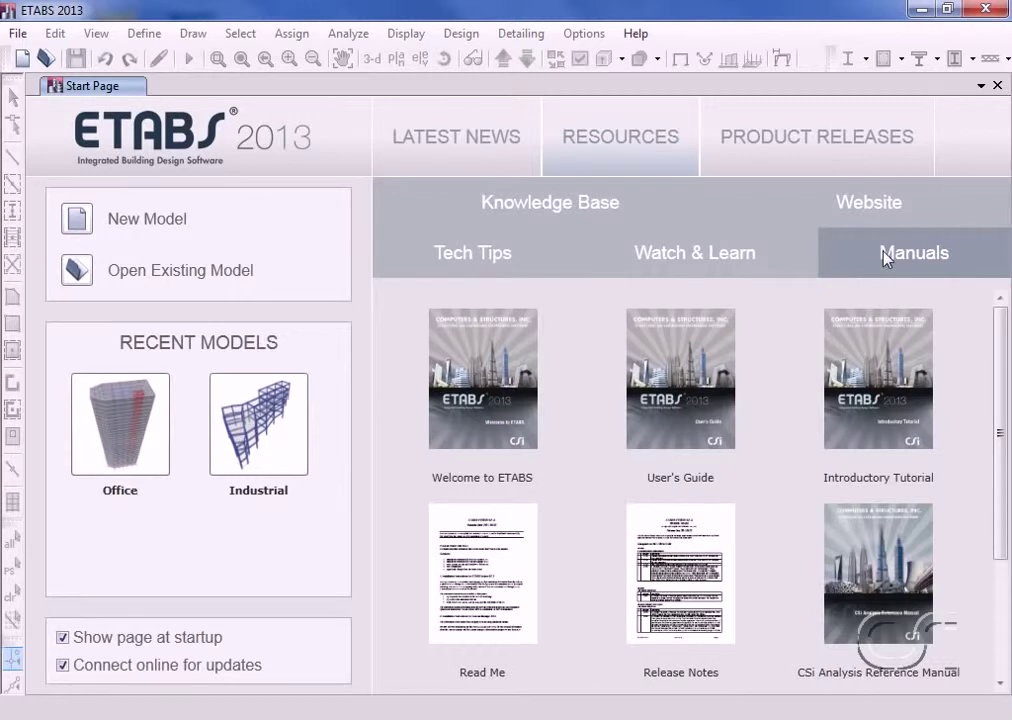
left_click(608, 203)
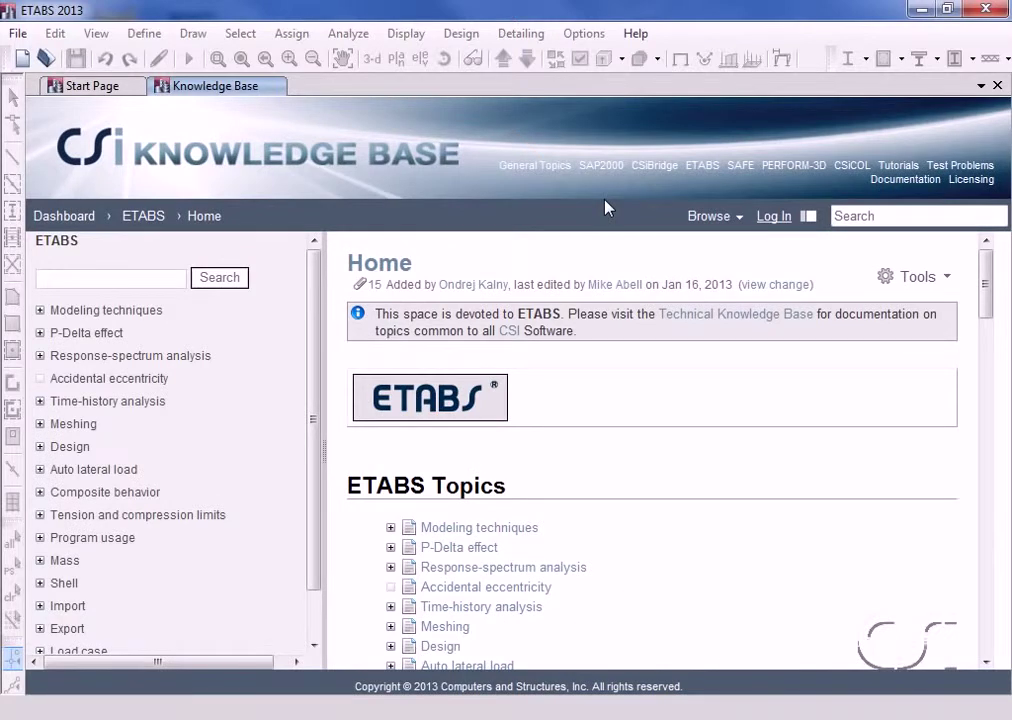
left_click(68, 88)
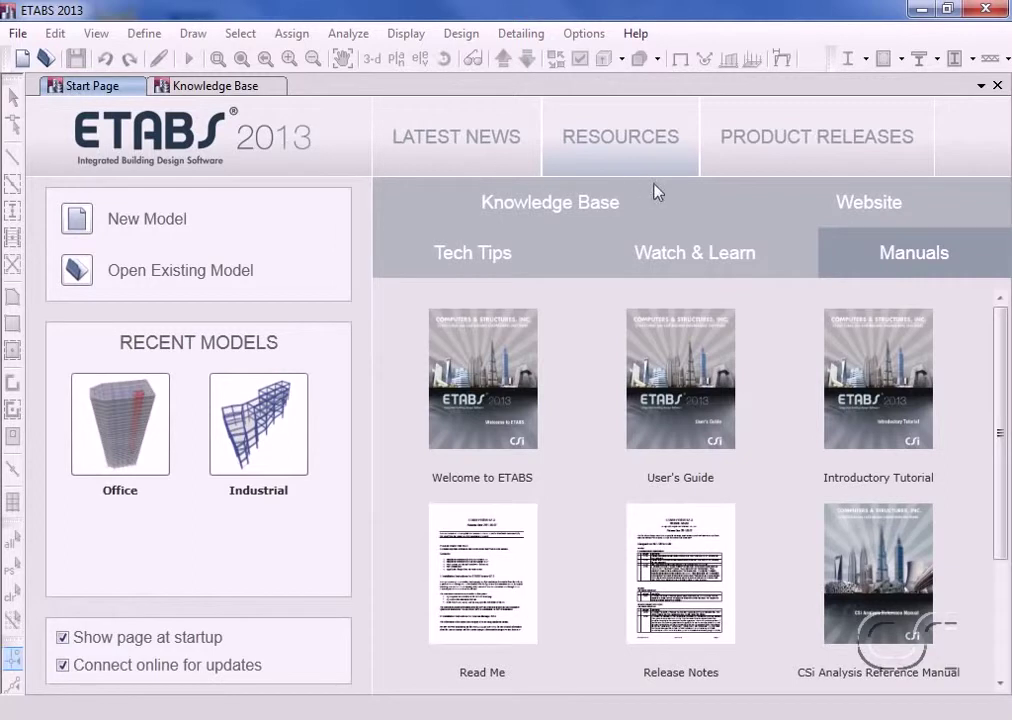
- Open the CSI website in a tab, then show the Product Releases notes
left_click(858, 199)
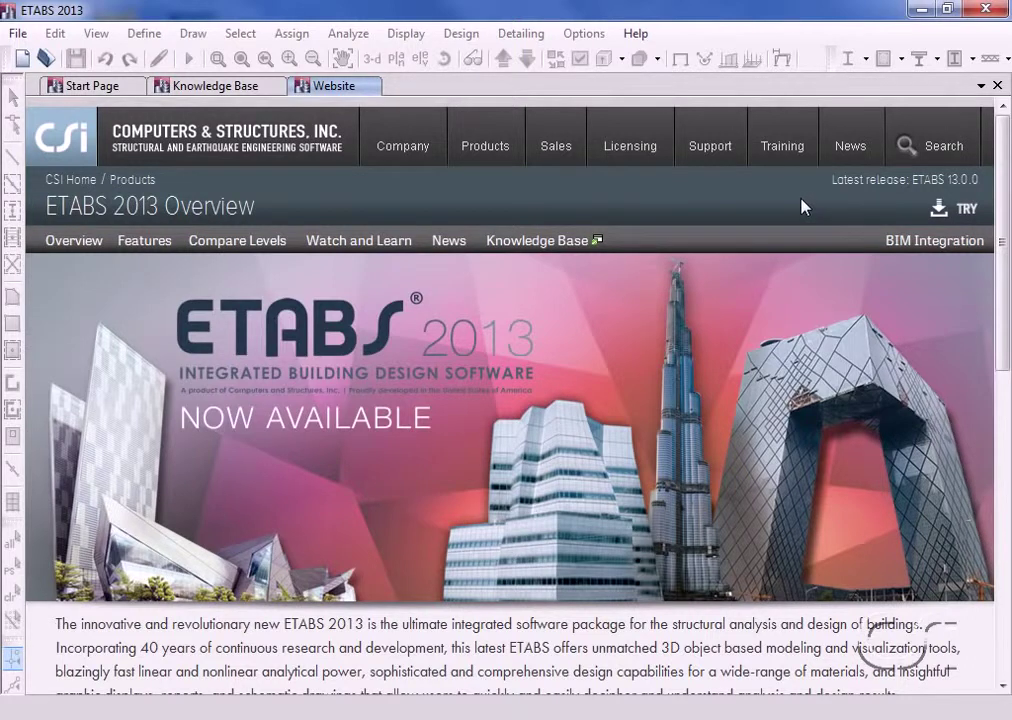
left_click(136, 91)
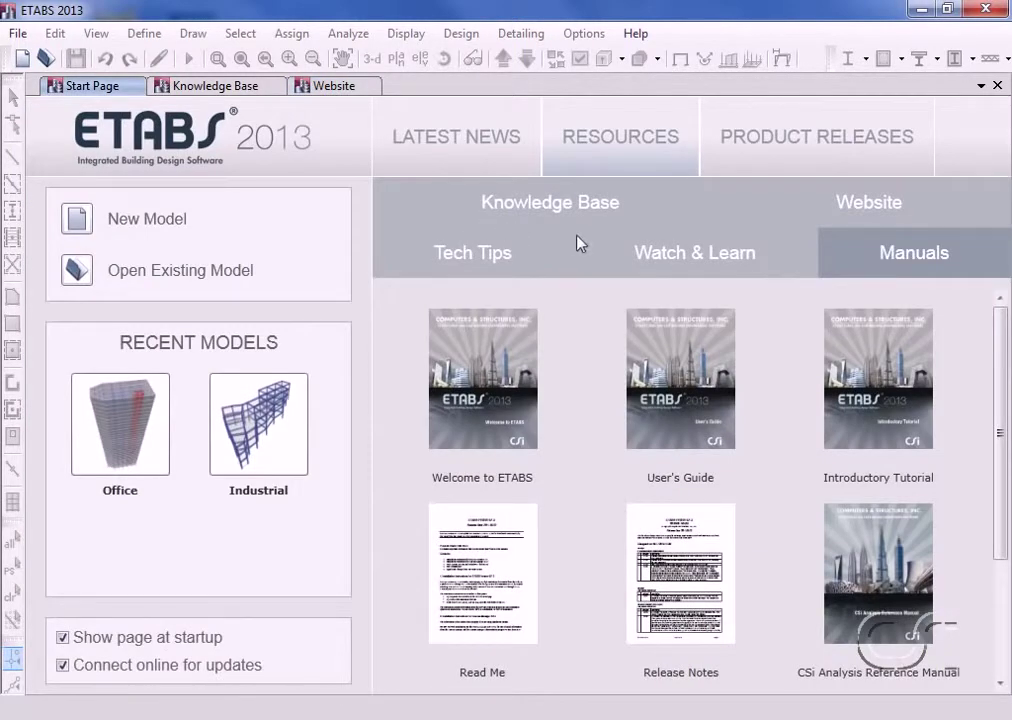
left_click(790, 140)
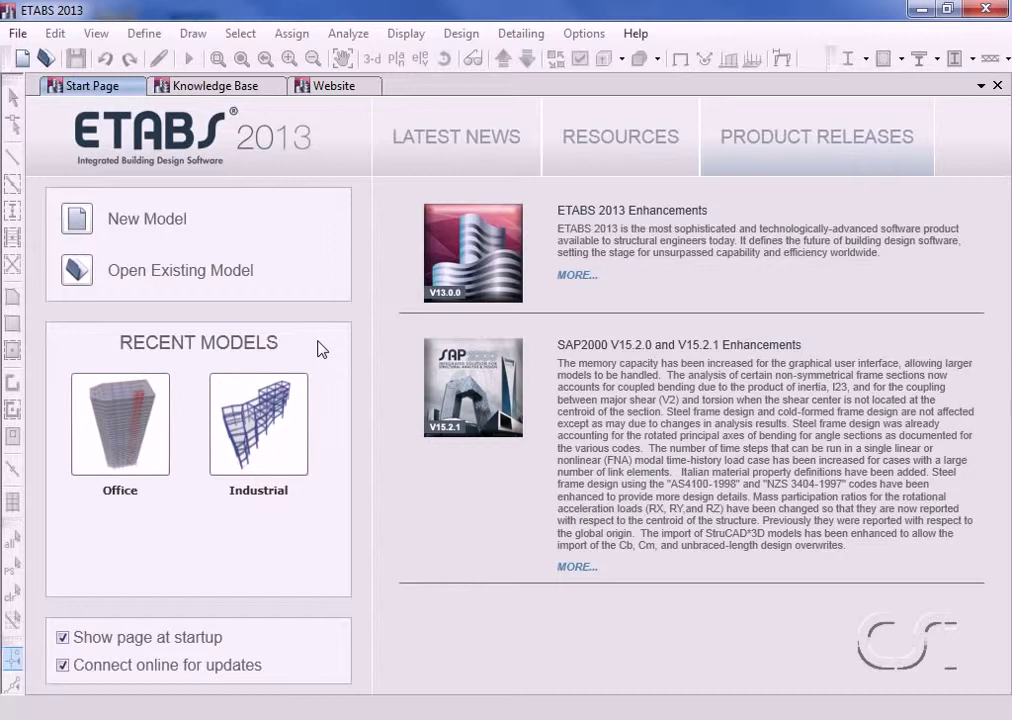
- Create a 100-story Steel Deck model on a 10×8 grid spaced 14 ft and 16 ft
left_click(165, 222)
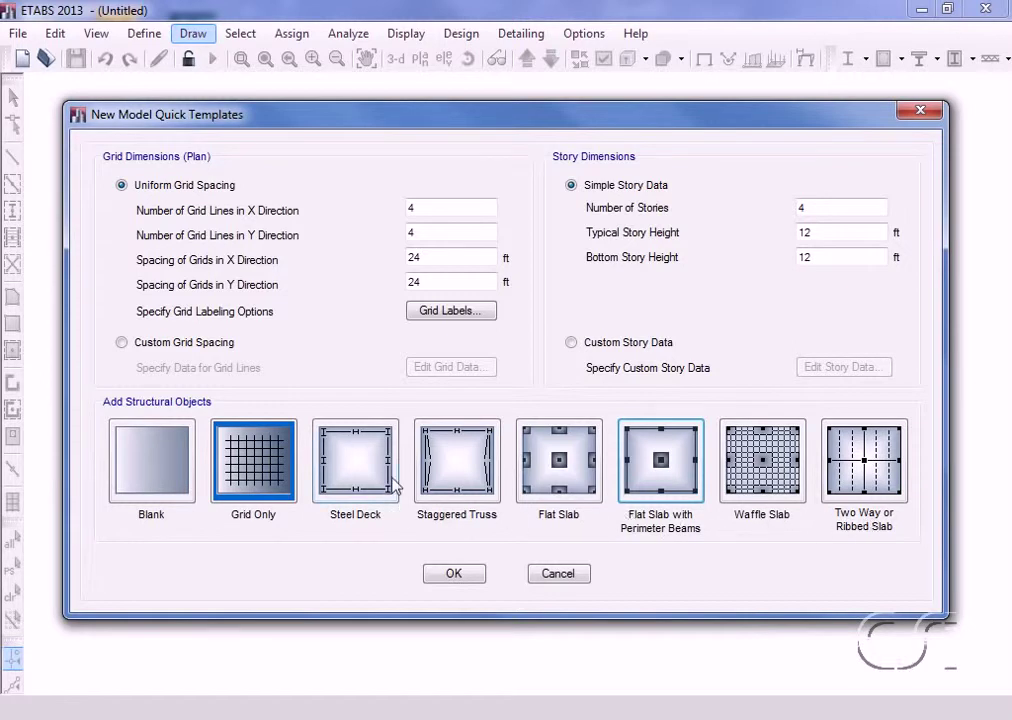
double_click(435, 208)
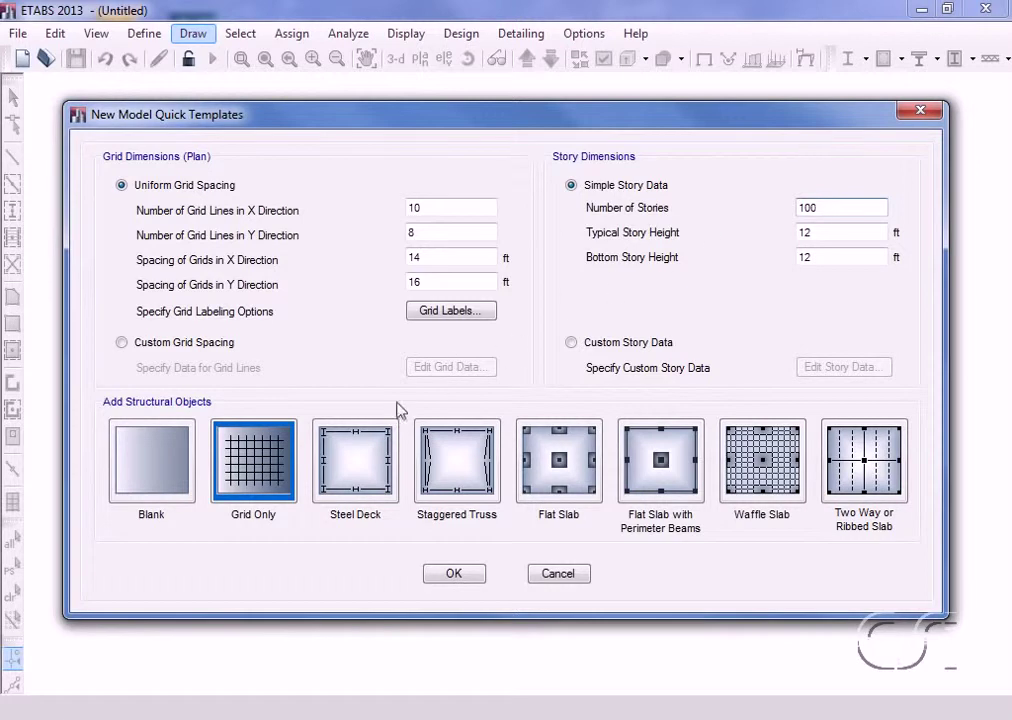
left_click(362, 504)
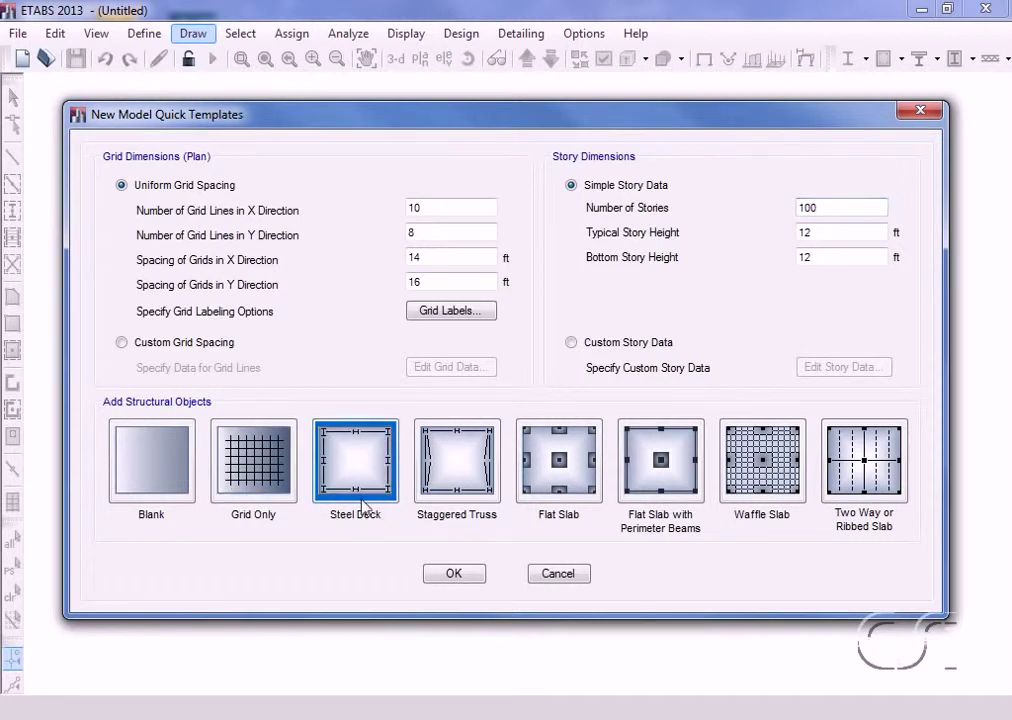
left_click(456, 578)
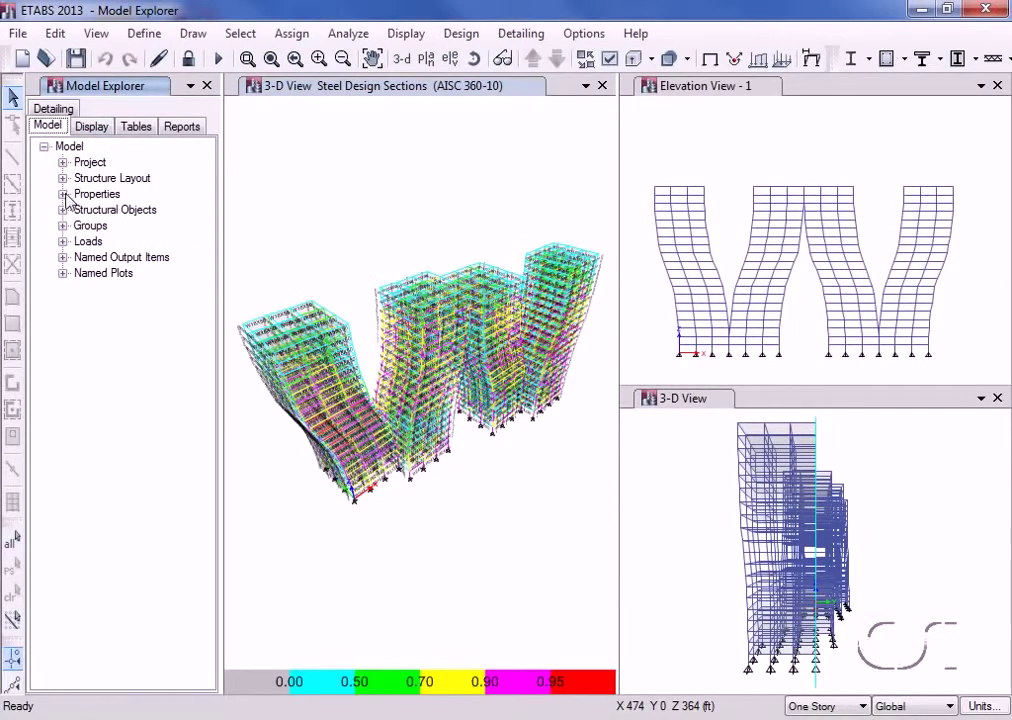
- Inspect the W10X17 frame section properties without changing them
left_click(63, 195)
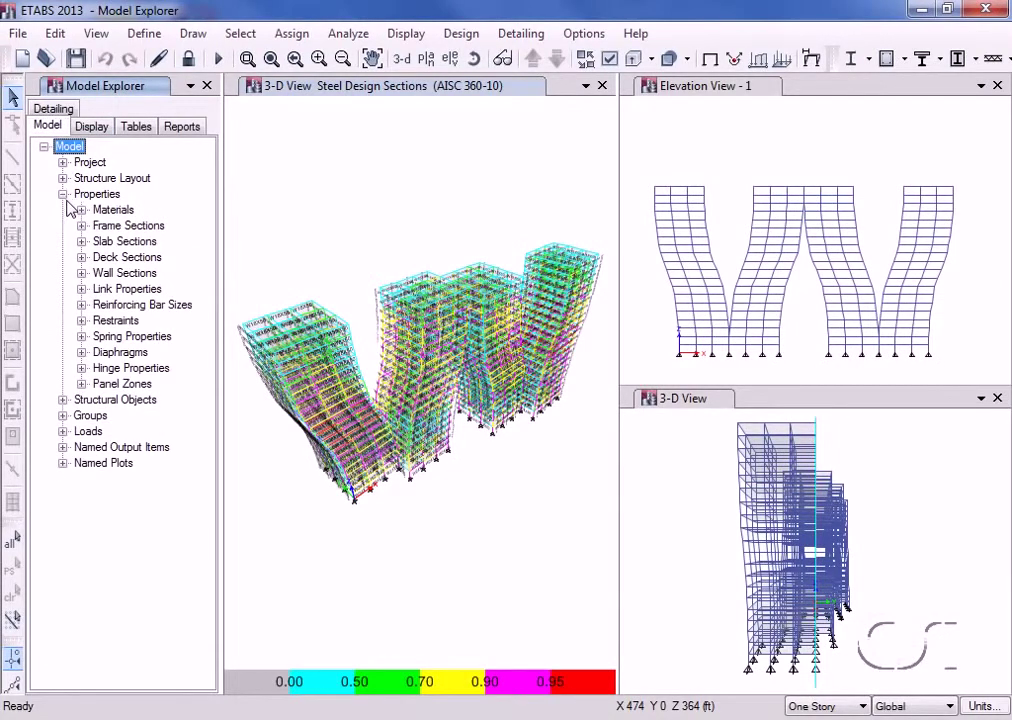
left_click(82, 227)
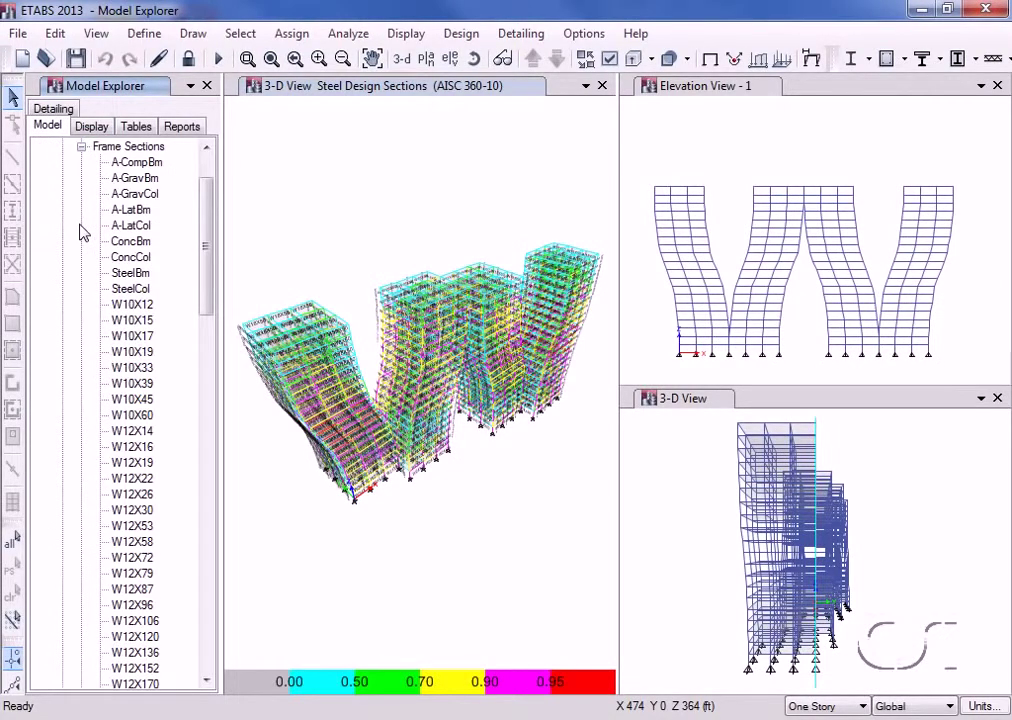
left_click(120, 337)
right_click(122, 338)
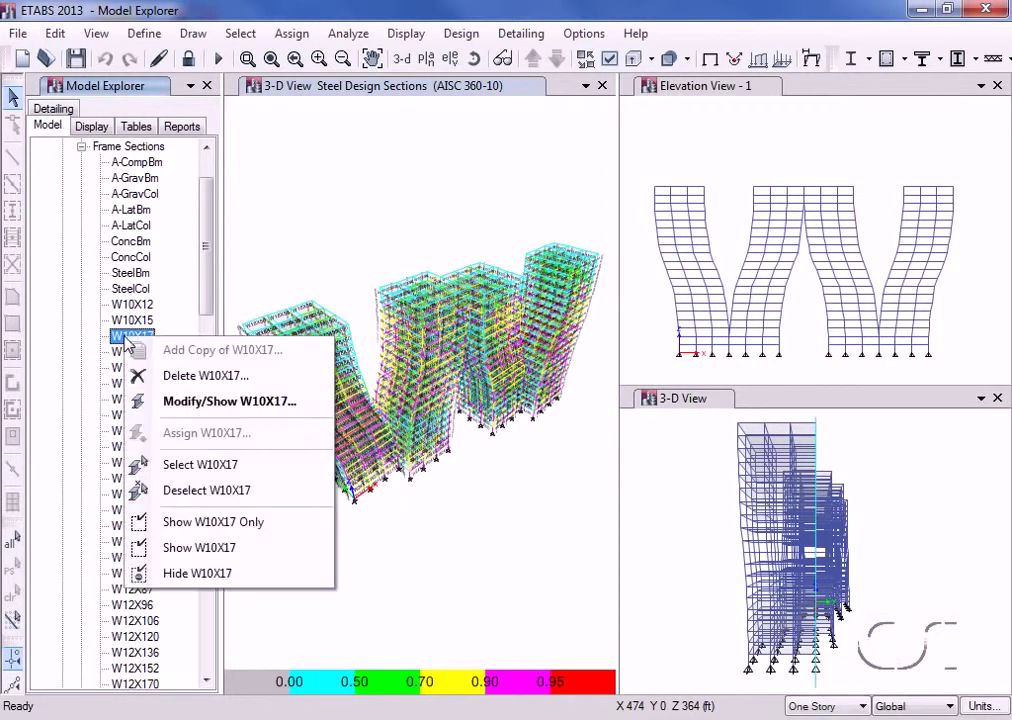
left_click(294, 410)
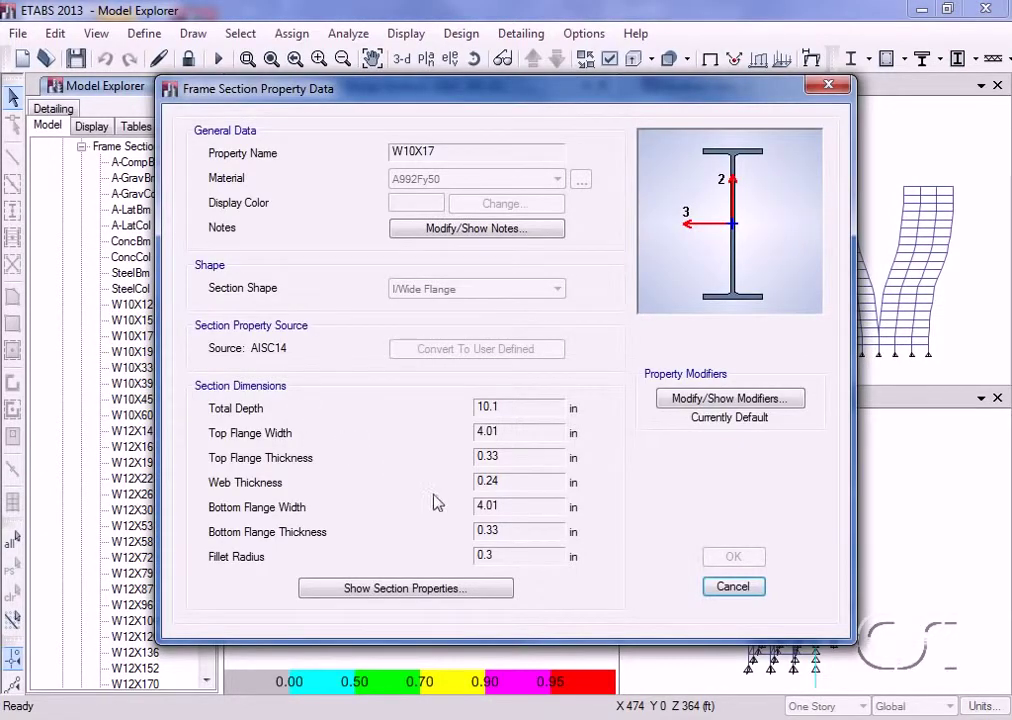
left_click(730, 585)
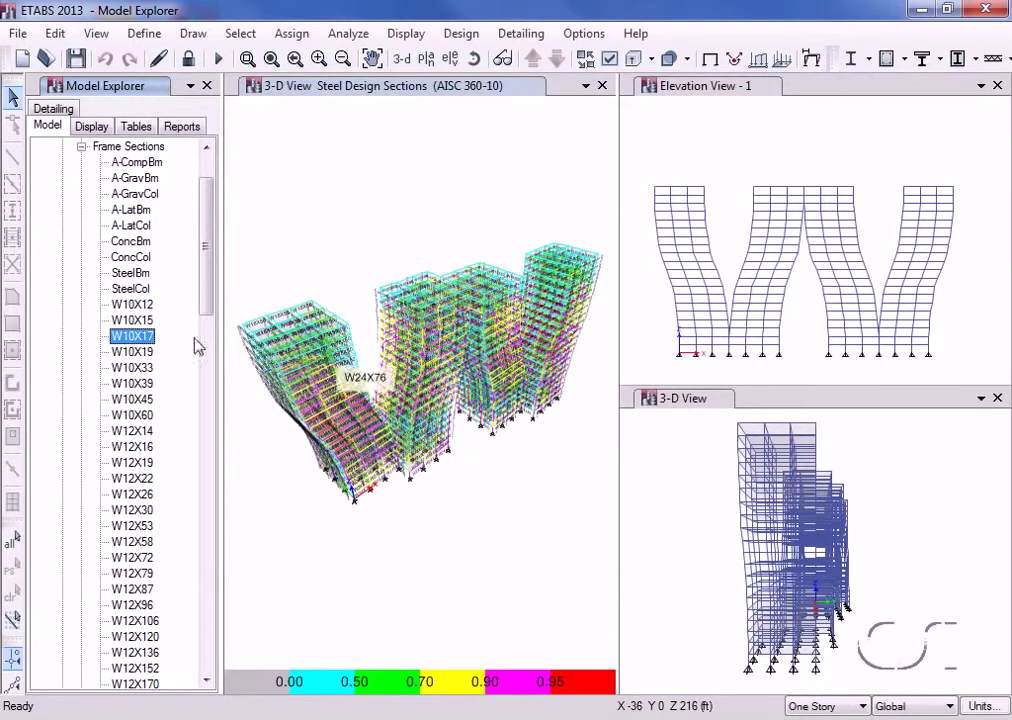
left_click(81, 146)
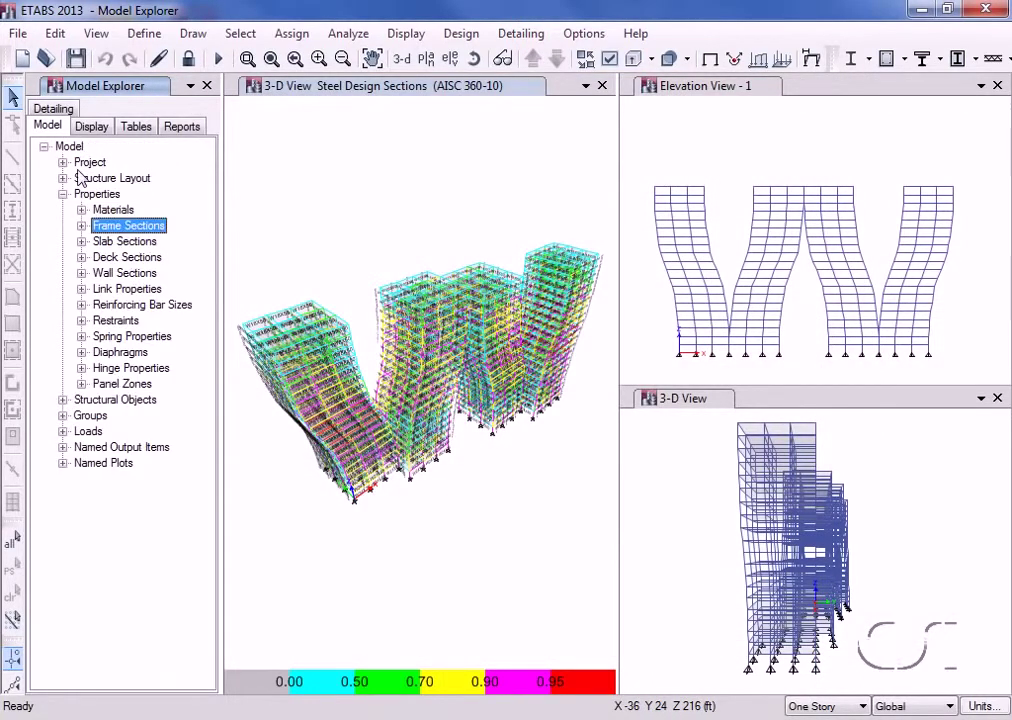
- Inspect the Dead load case definition without changing it
left_click(63, 432)
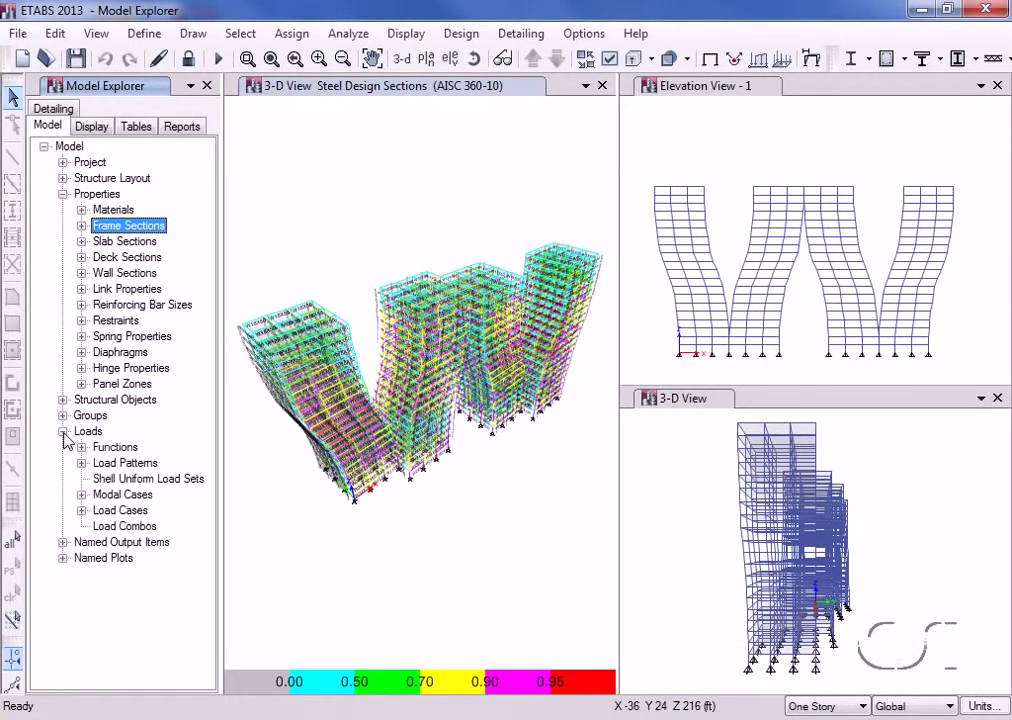
left_click(81, 510)
right_click(117, 527)
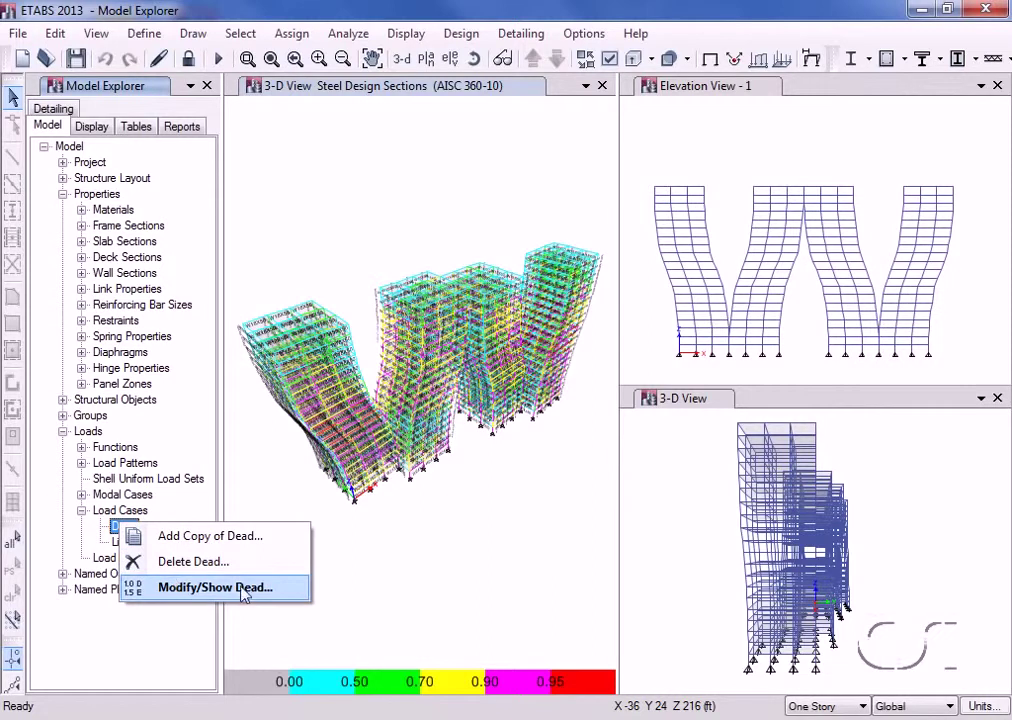
left_click(241, 589)
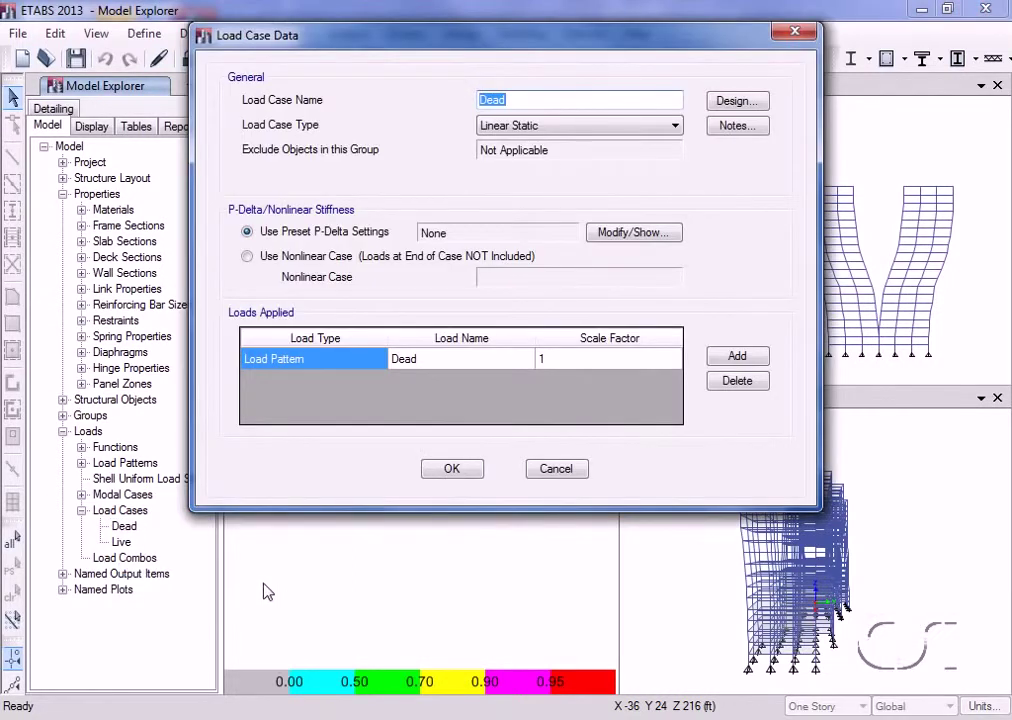
left_click(556, 469)
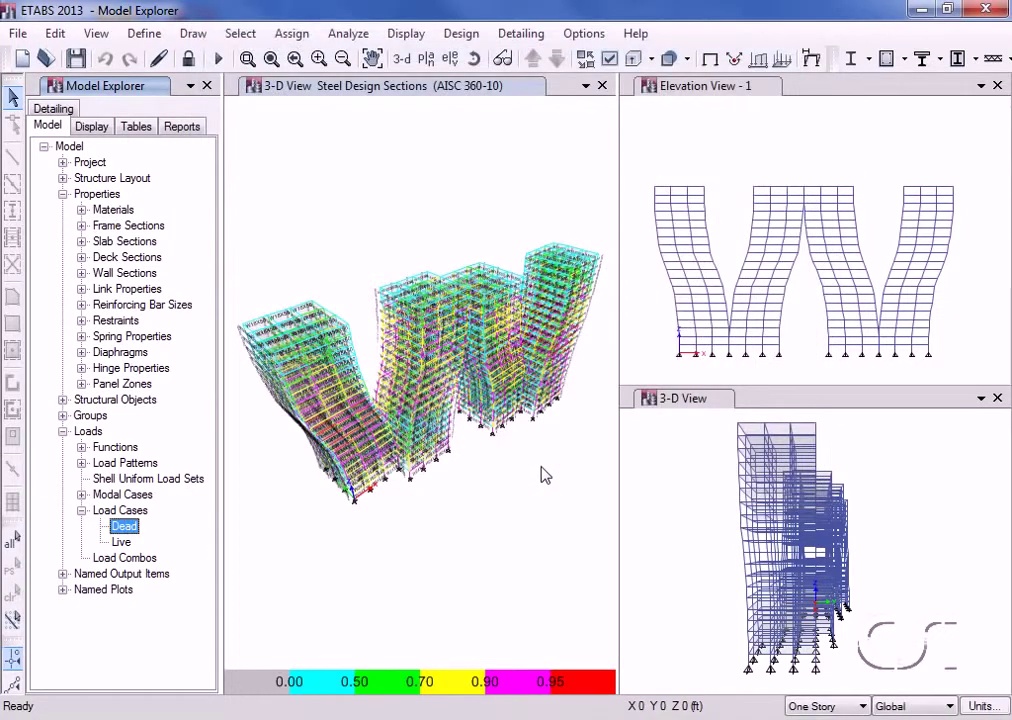
- Change the 3-D view window into an elevation view
left_click(91, 127)
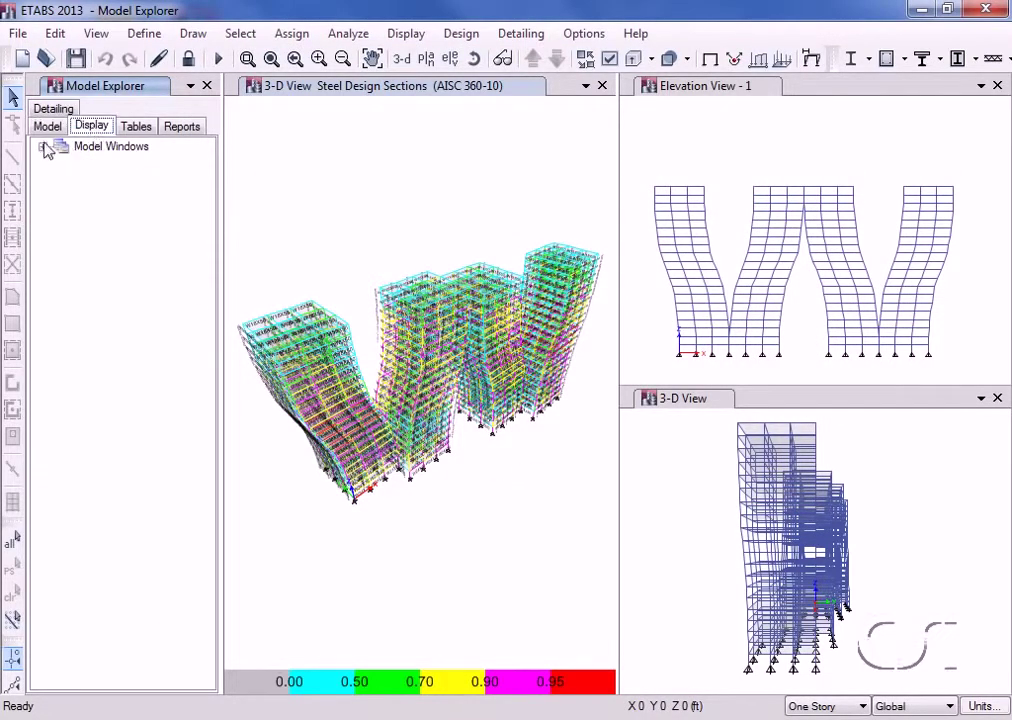
left_click(43, 147)
left_click(60, 162)
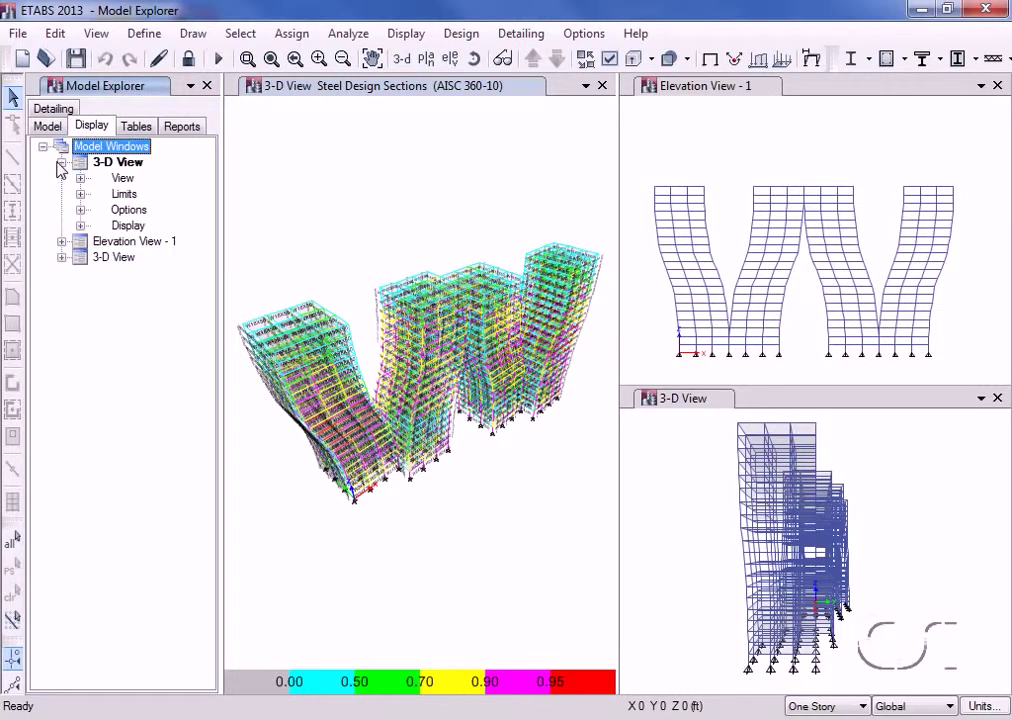
left_click(80, 178)
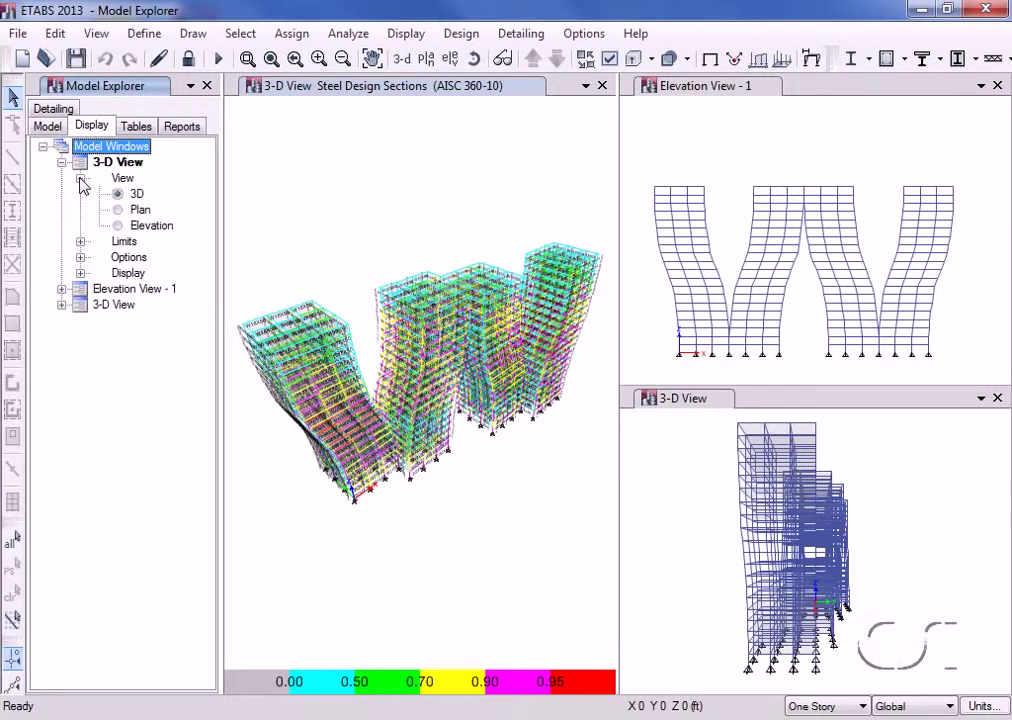
left_click(118, 225)
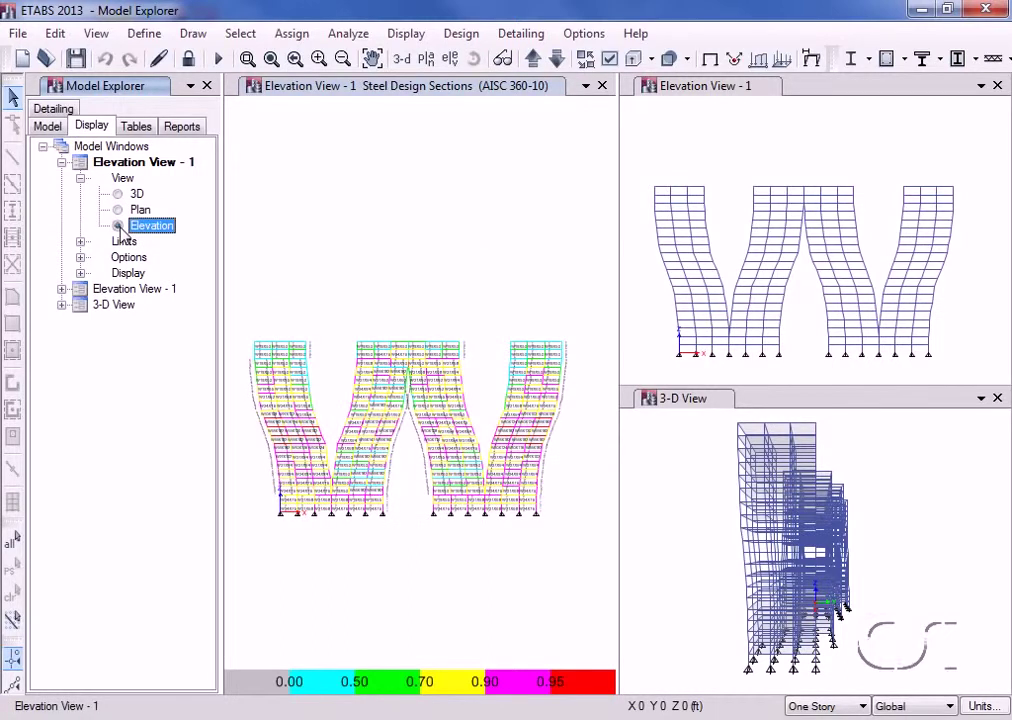
- Display the Dead-load deformed shape in the second elevation window
left_click(61, 289)
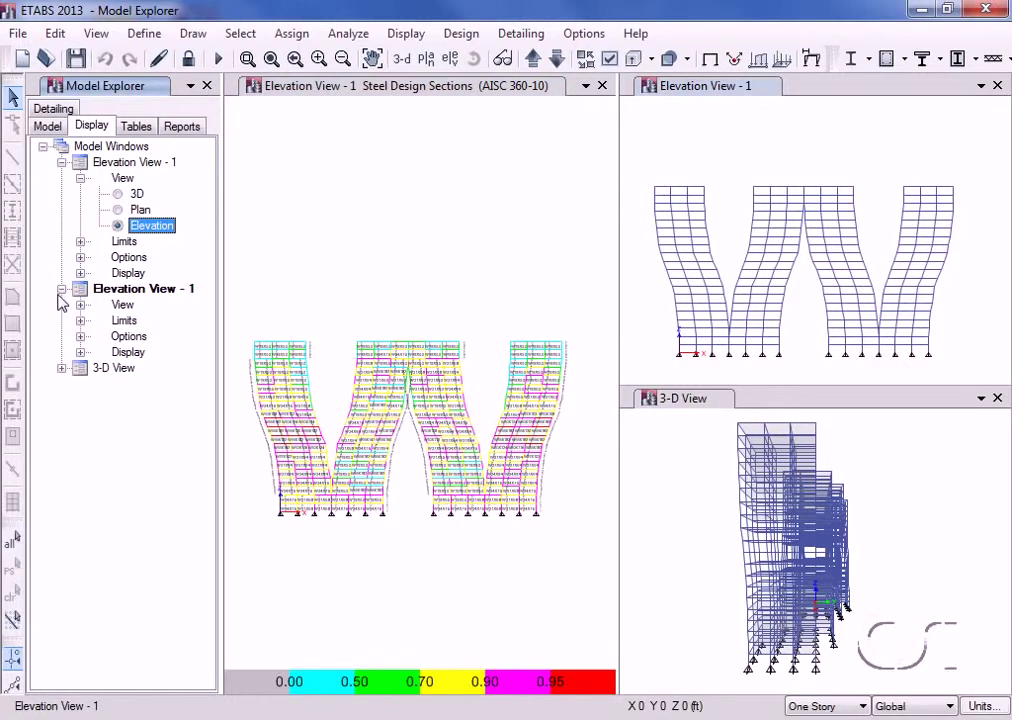
left_click(80, 352)
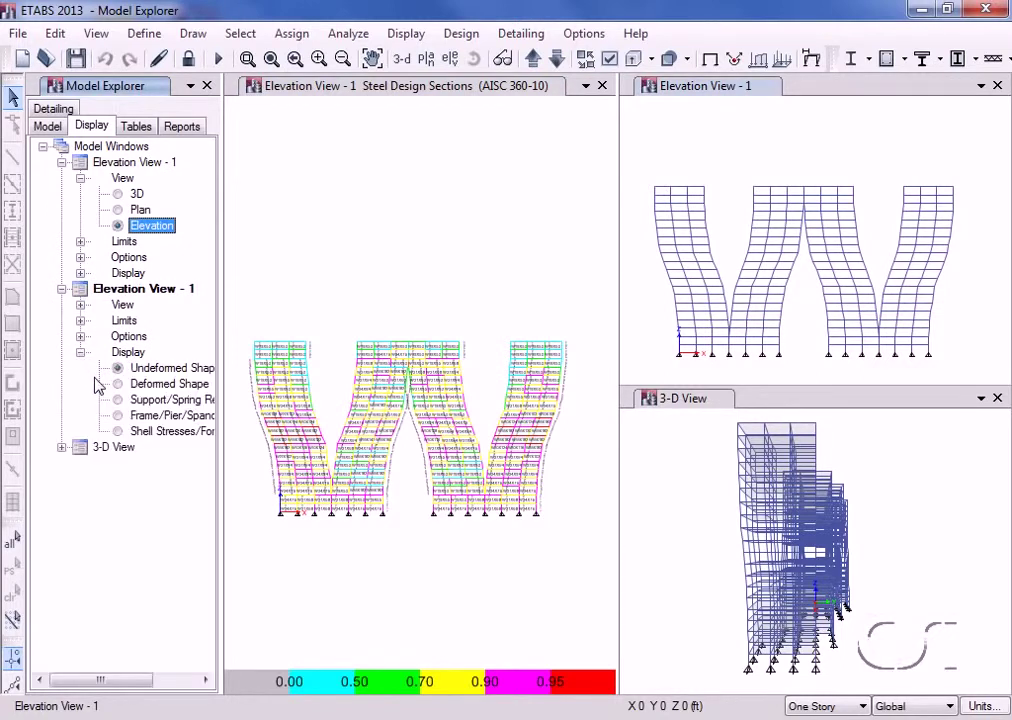
left_click(119, 385)
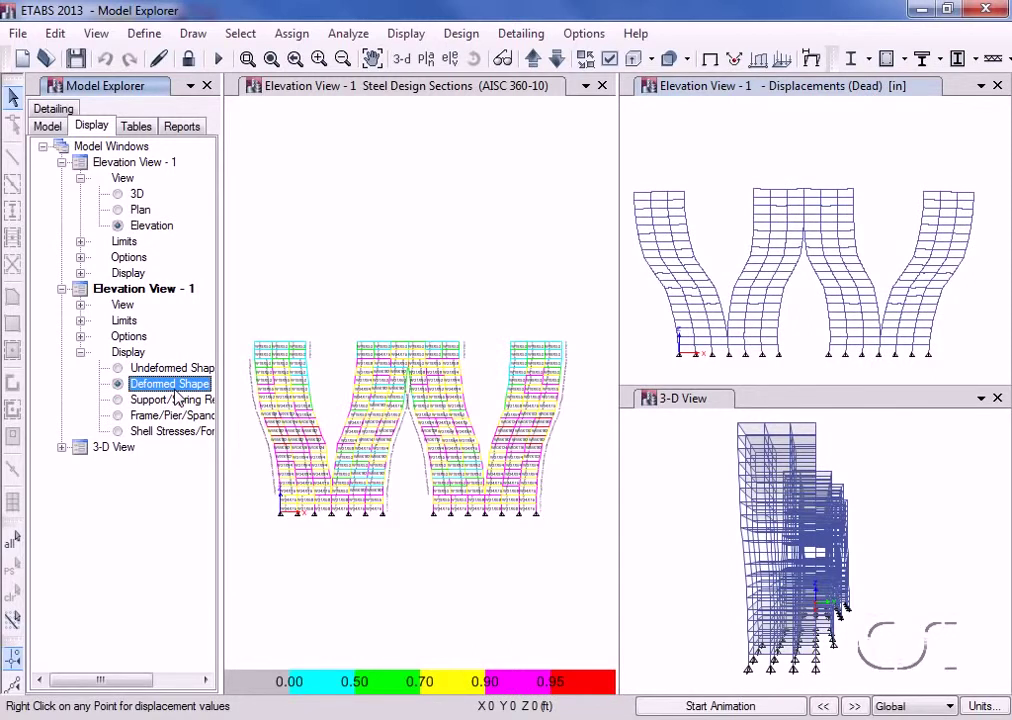
left_click(128, 130)
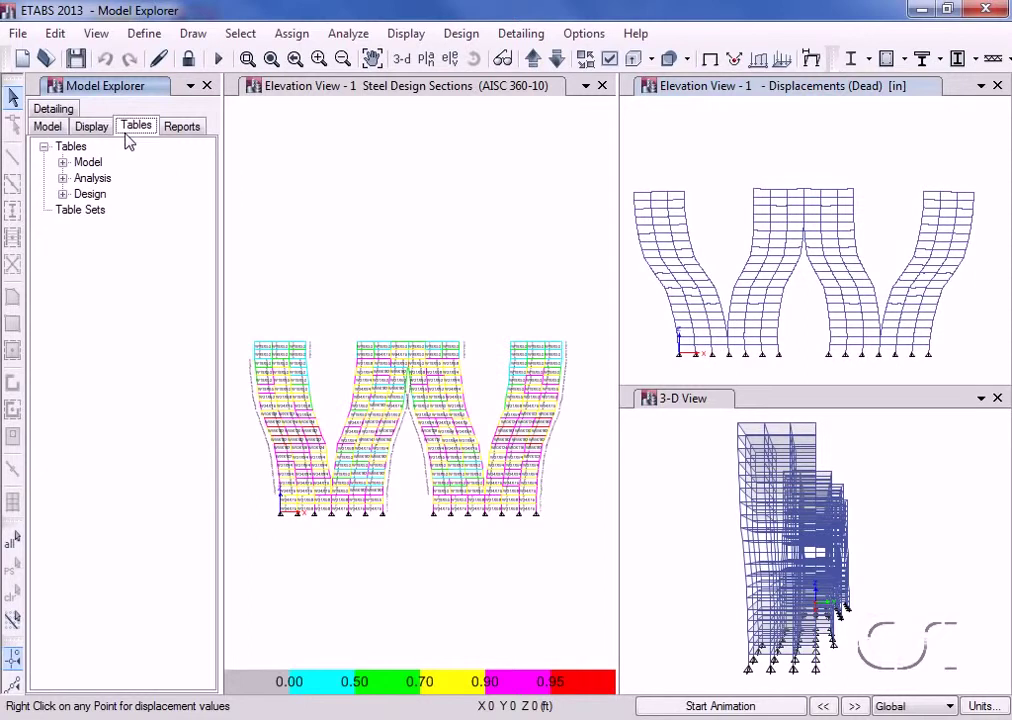
- Show the Analysis > Results > Reactions > Base Reactions table of forces and moments
left_click(63, 178)
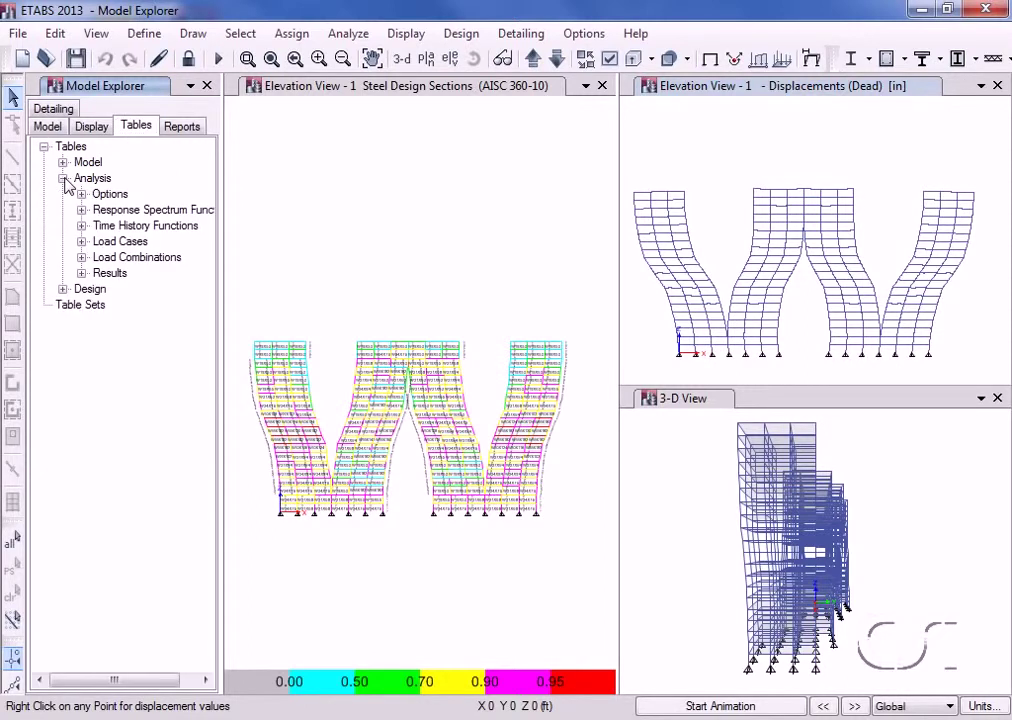
left_click(81, 273)
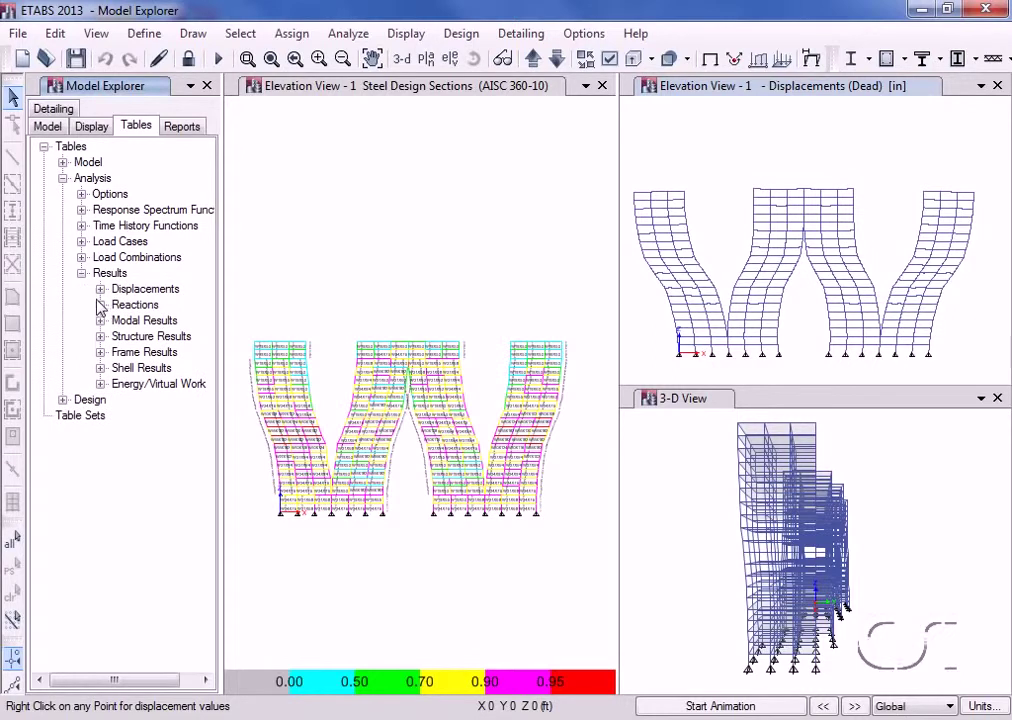
left_click(100, 305)
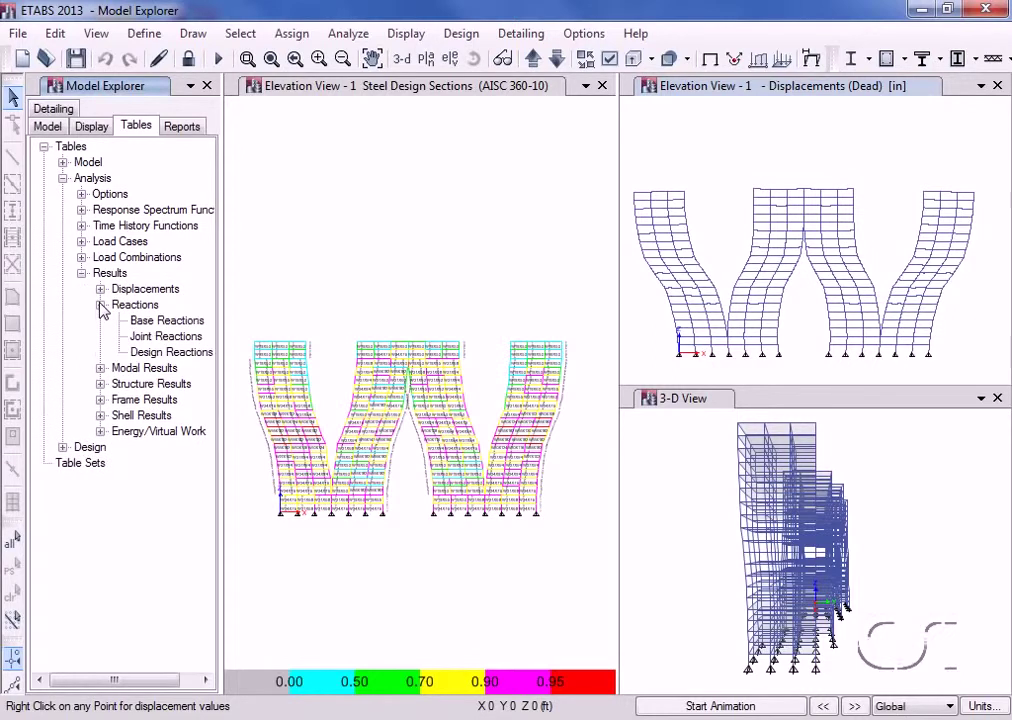
left_click(155, 323)
right_click(157, 327)
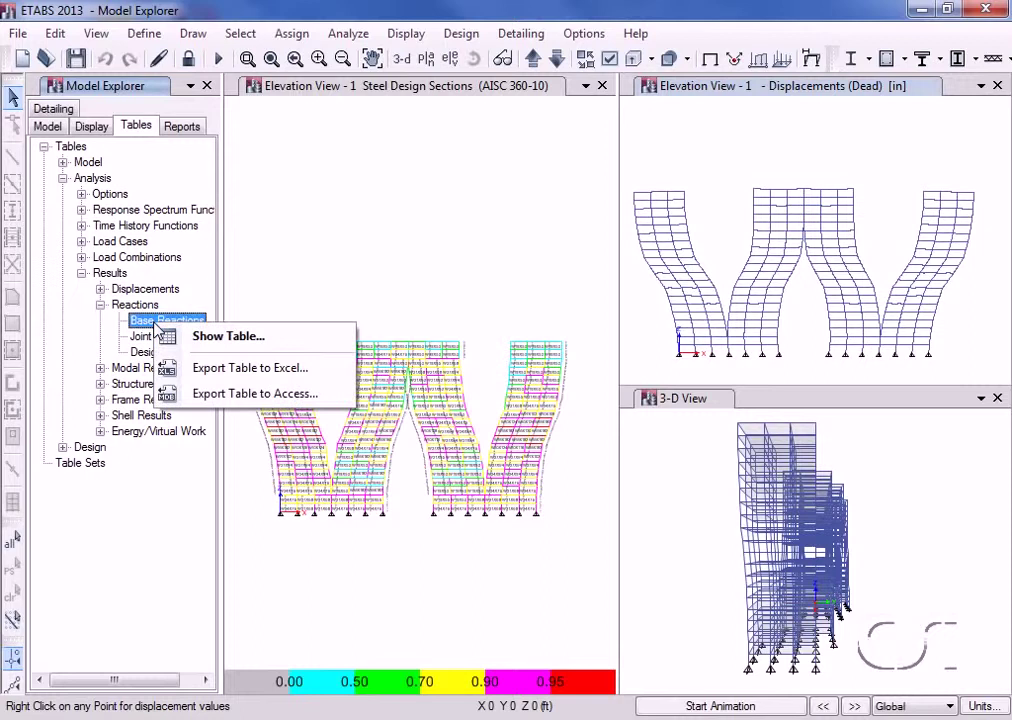
left_click(230, 340)
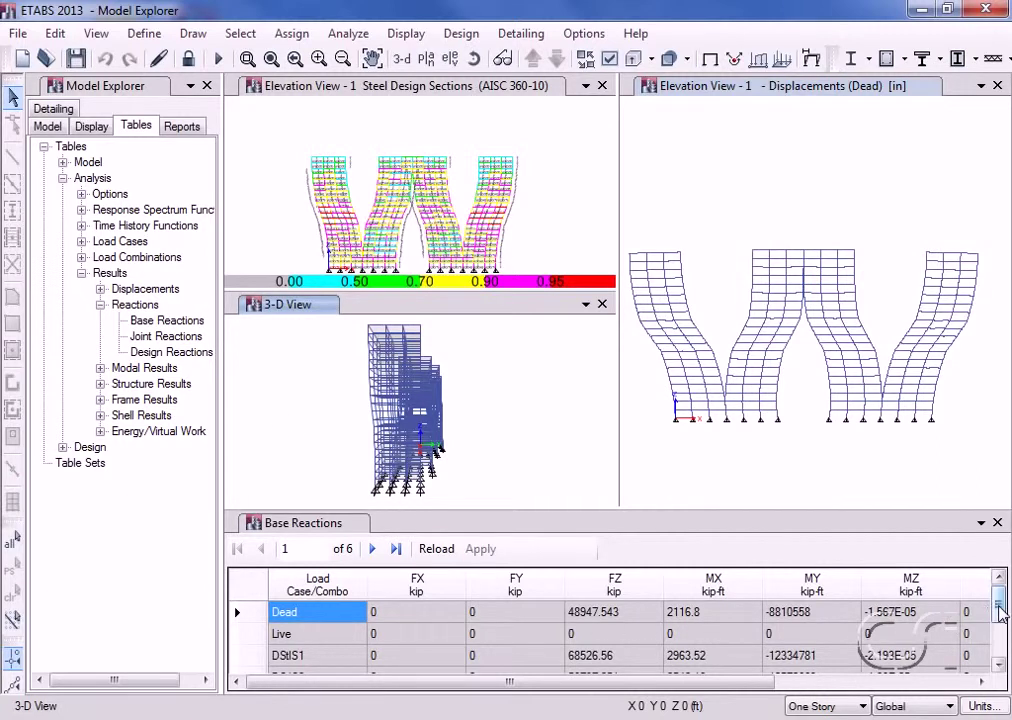
mouse_move(1000, 613)
left_mouse_down()
mouse_move(1000, 665)
mouse_move(1000, 612)
left_mouse_up()
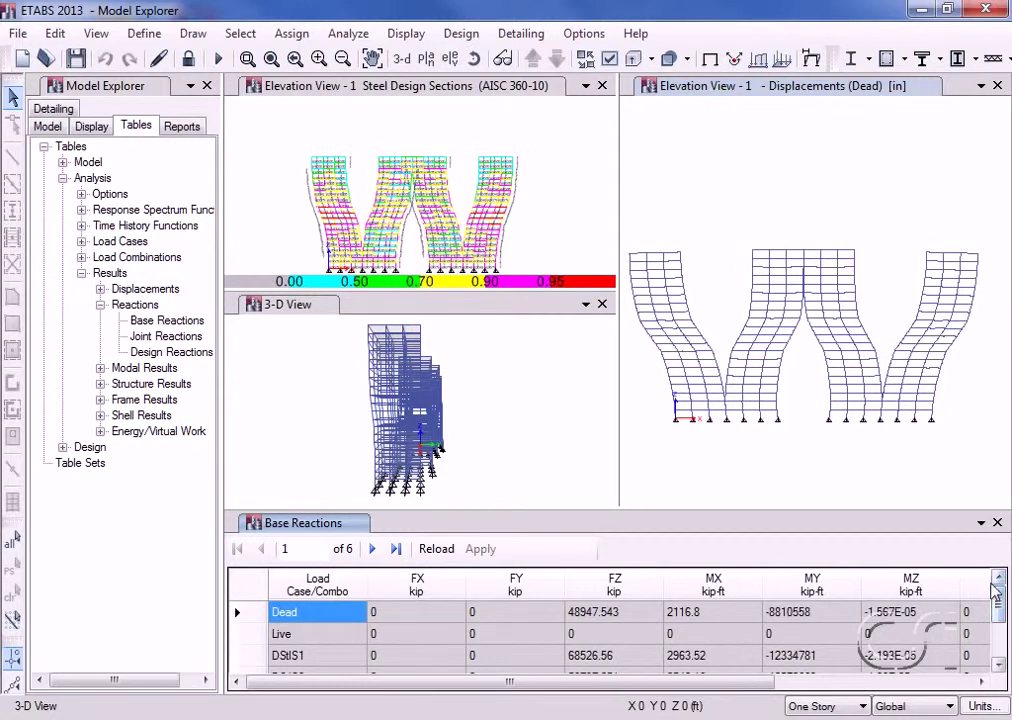
- Close the Base Reactions table and browse the Reports and Detailing lists
left_click(997, 523)
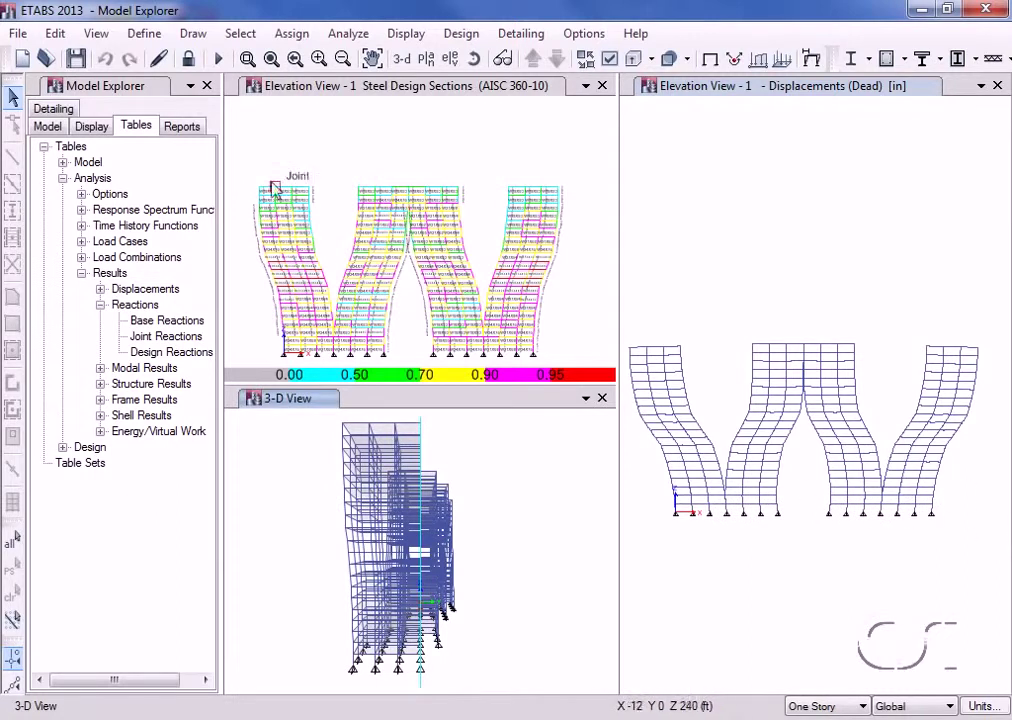
left_click(188, 127)
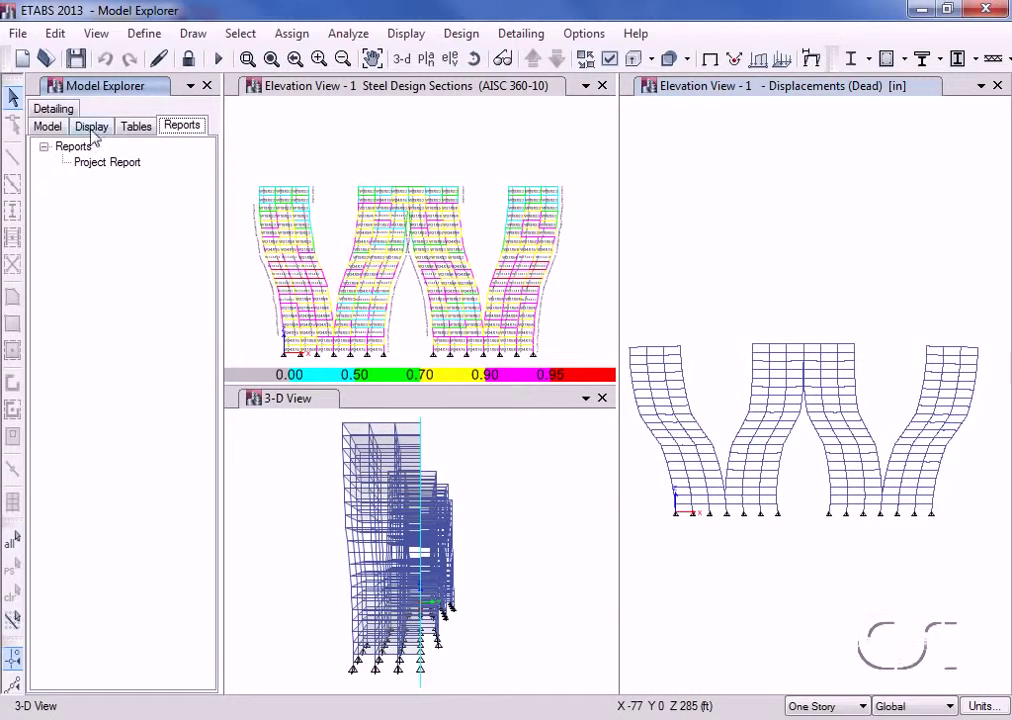
left_click(64, 108)
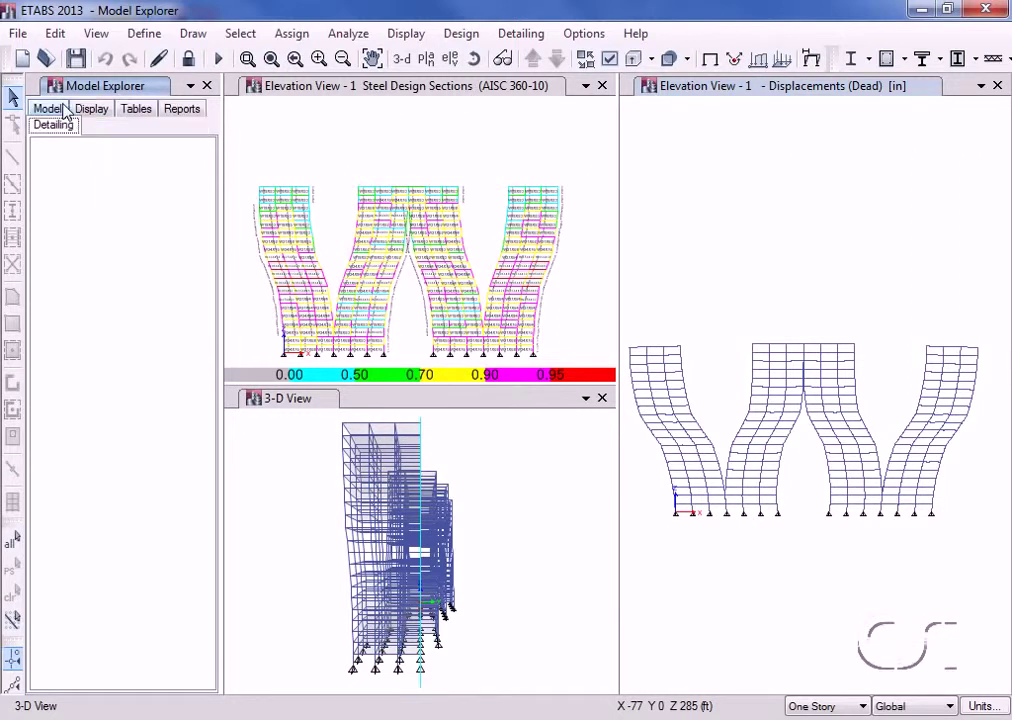
left_click(64, 110)
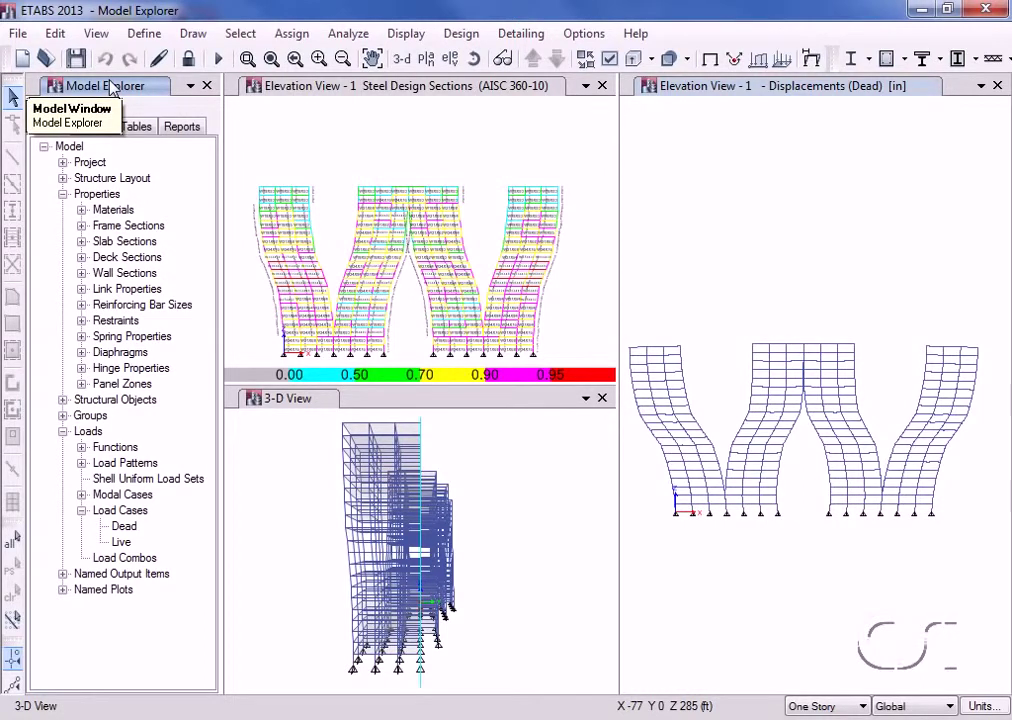
- Dock the Model Explorer as a tab in the 3-D view's pane
mouse_move(110, 88)
left_mouse_down()
mouse_move(441, 538)
mouse_move(430, 536)
left_mouse_up()
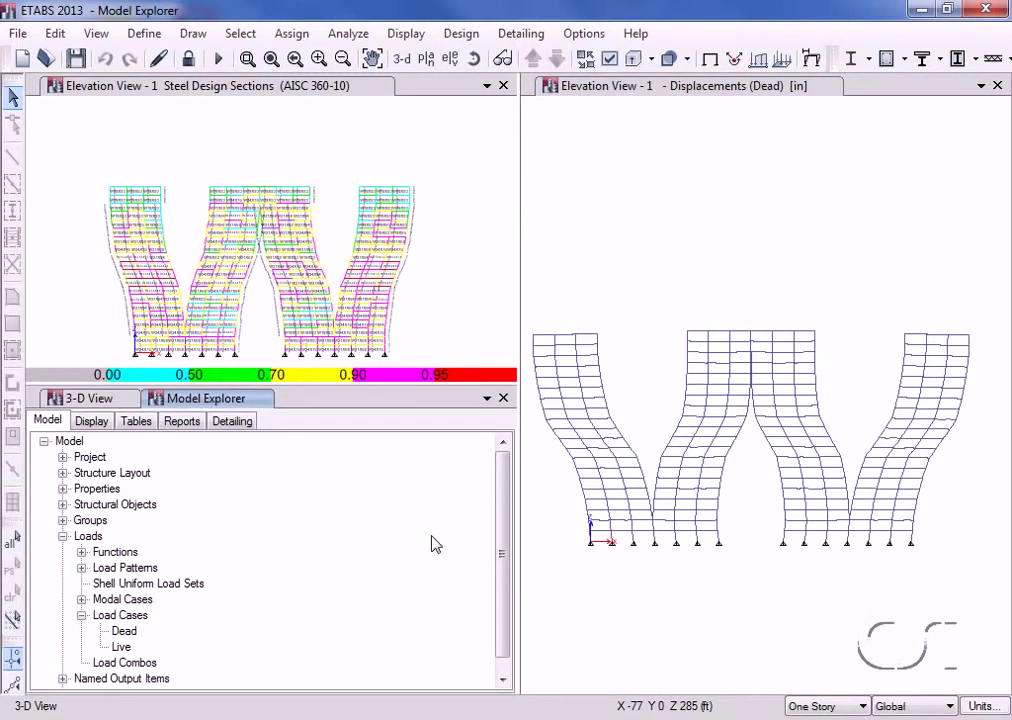
left_click(107, 401)
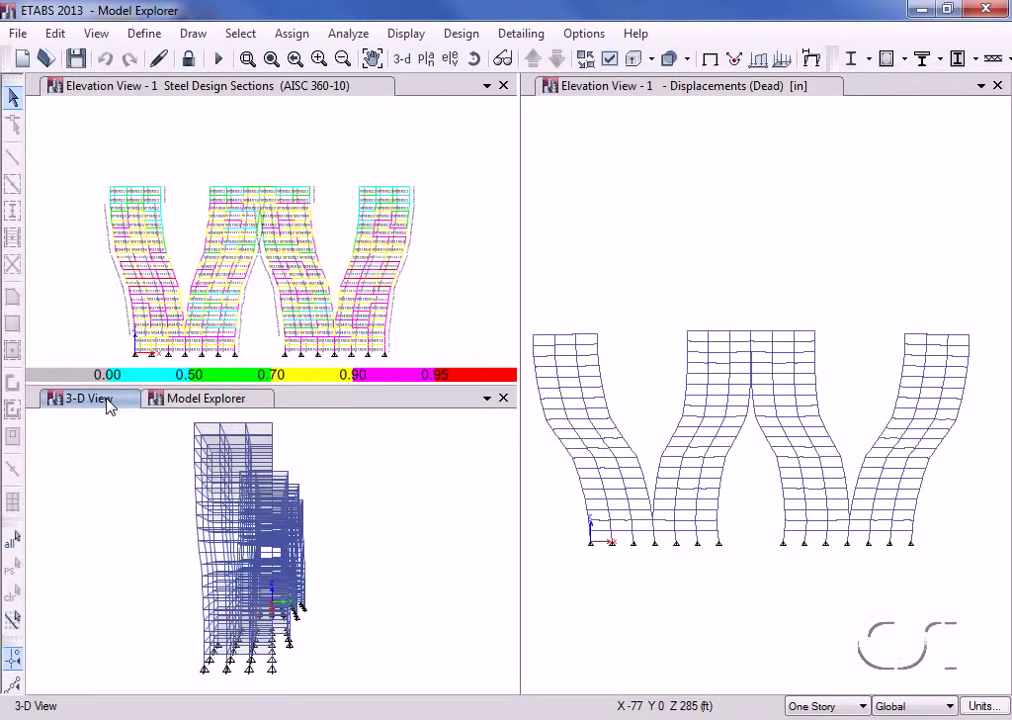
left_click(178, 402)
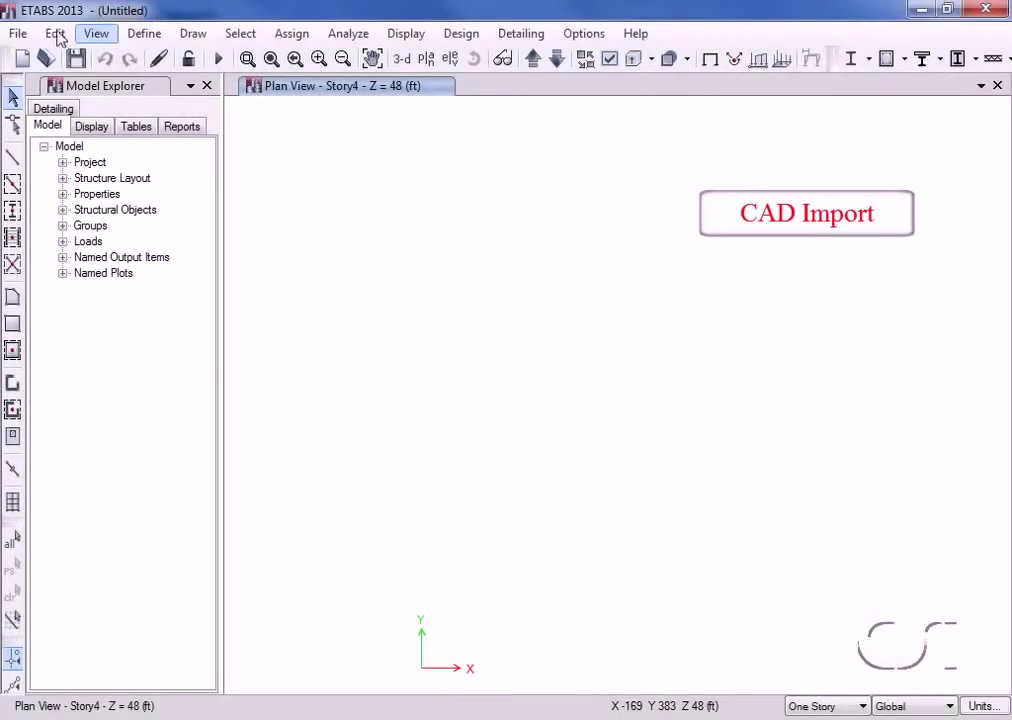
- Import CAD_Import.dxf as the architectural plan into Story4
left_click(18, 33)
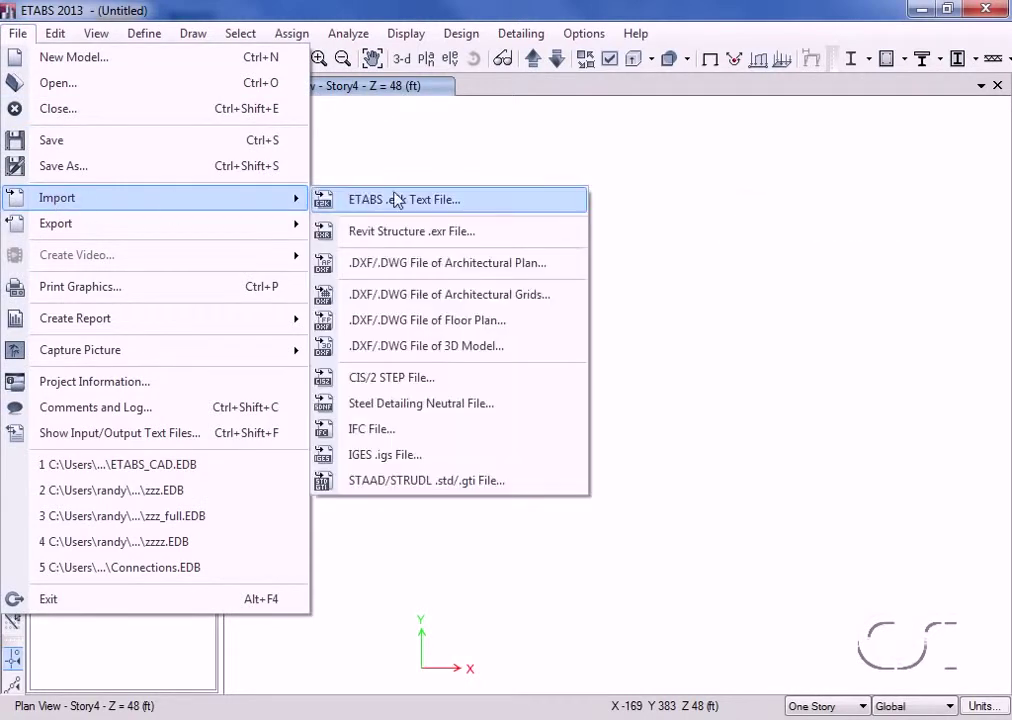
mouse_move(57, 198)
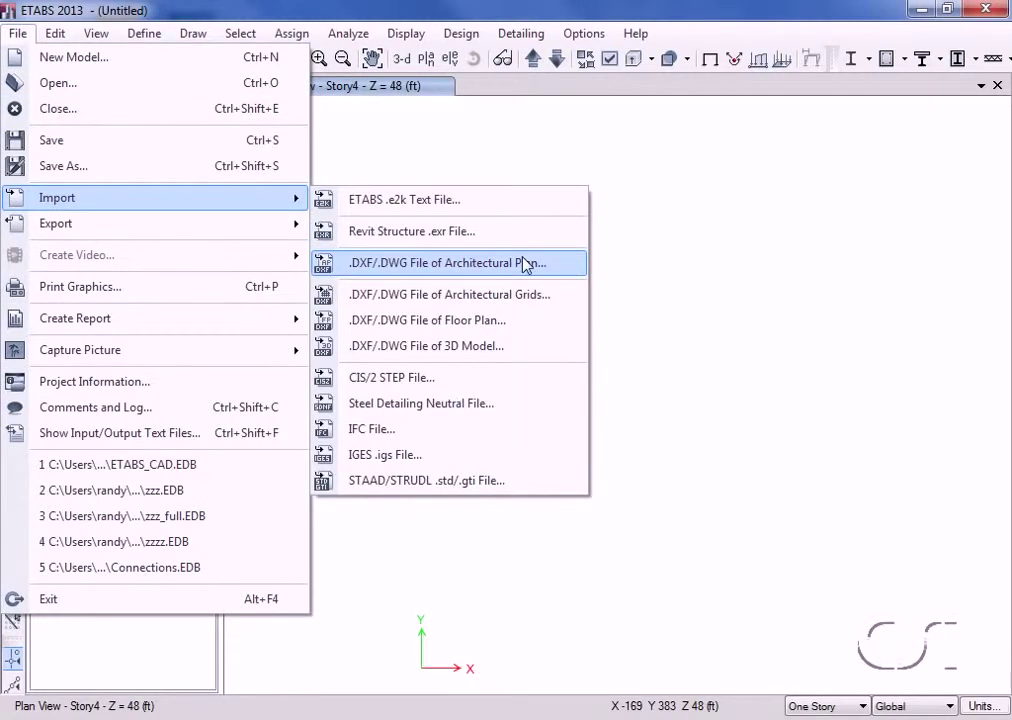
left_click(524, 264)
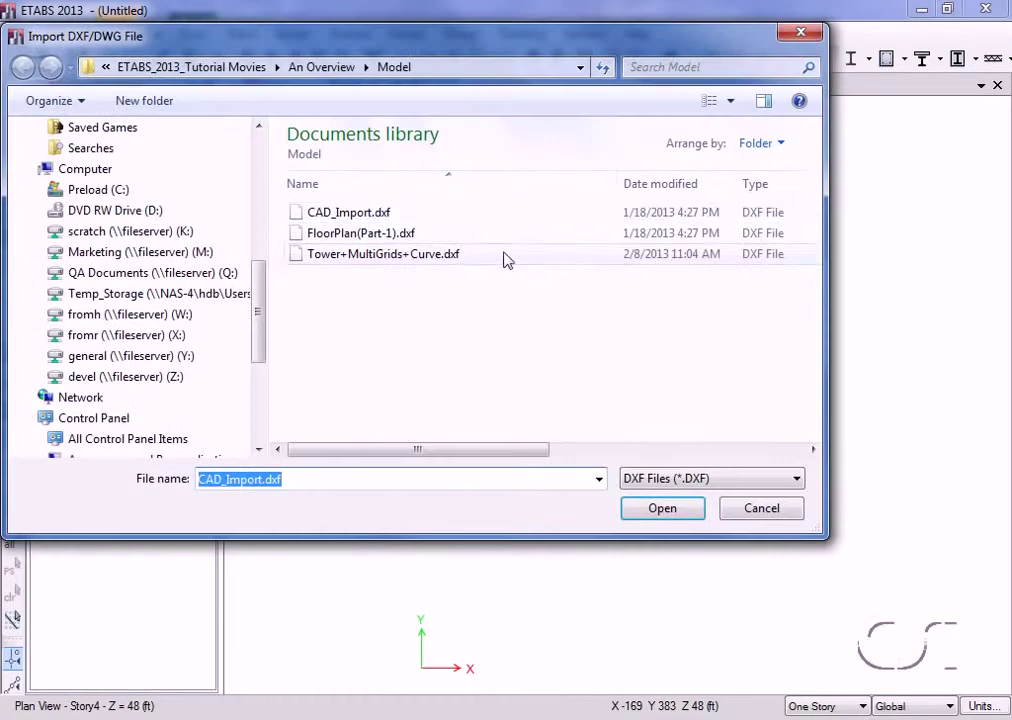
left_click(406, 214)
left_click(660, 508)
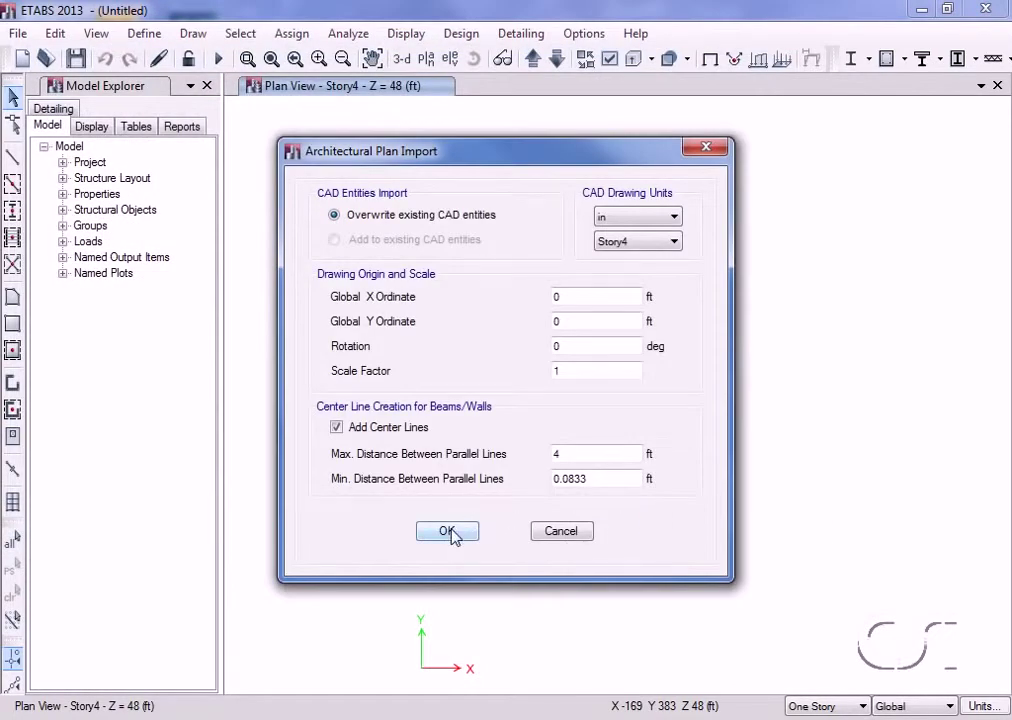
left_click(447, 531)
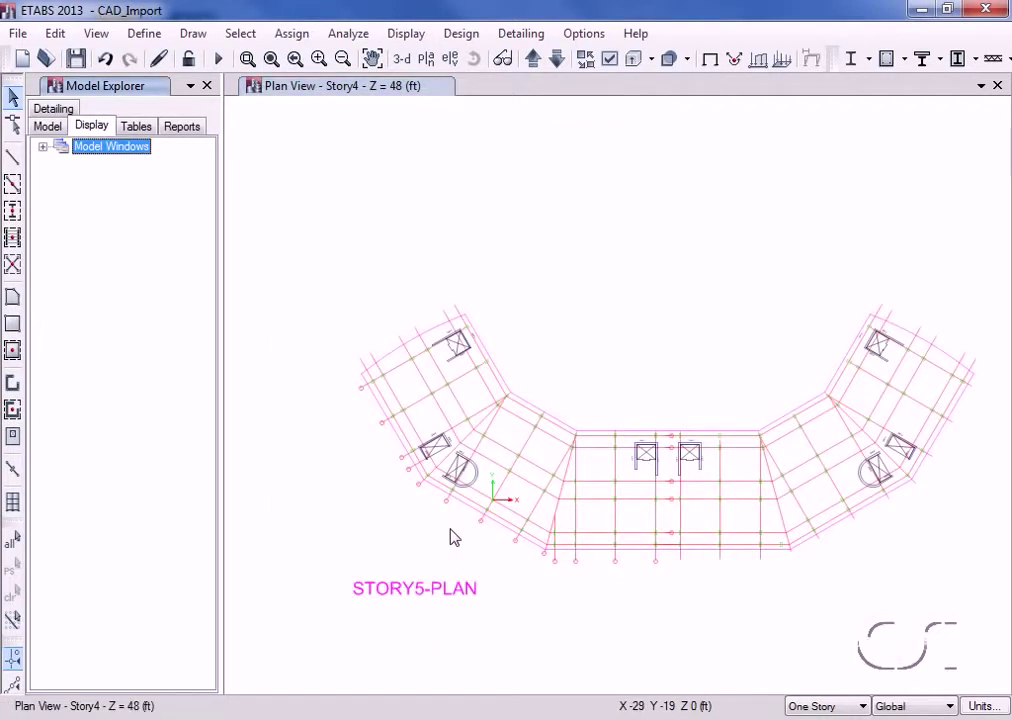
- Set Quick Draw Floor/Wall to trace floors from the architectural layer
left_click(13, 352)
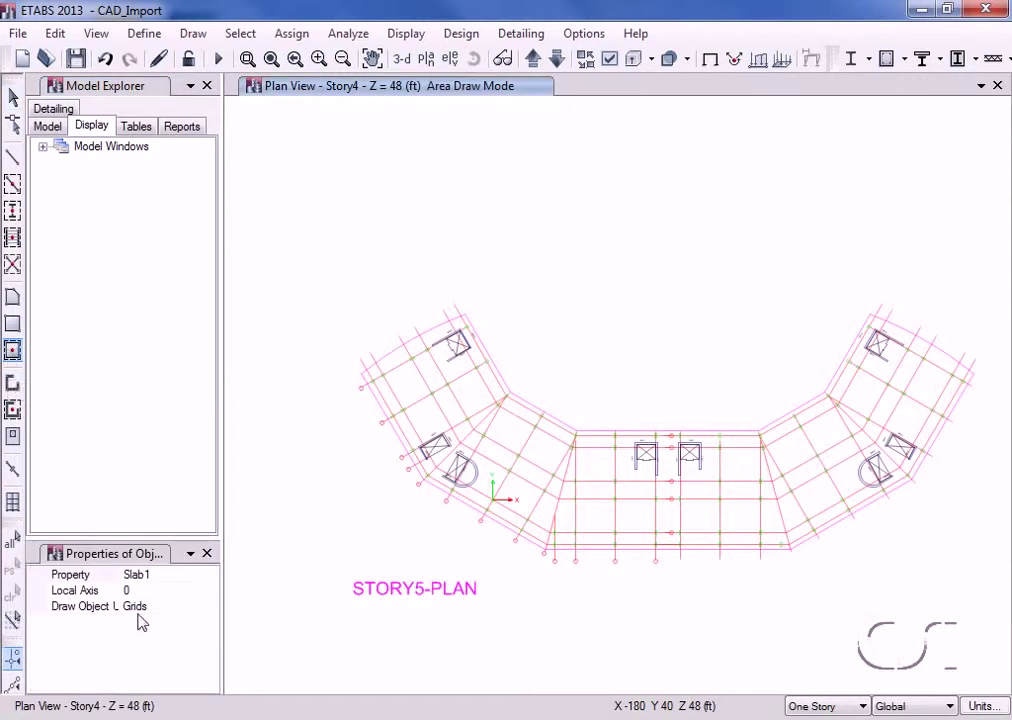
left_click(171, 606)
left_click(211, 607)
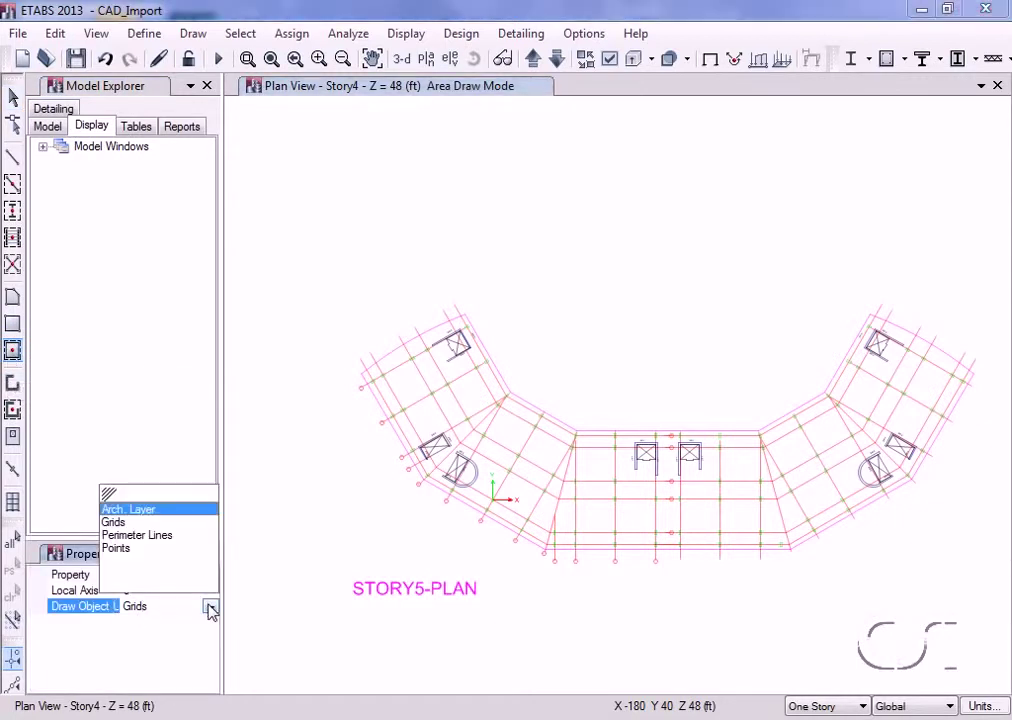
left_click(127, 511)
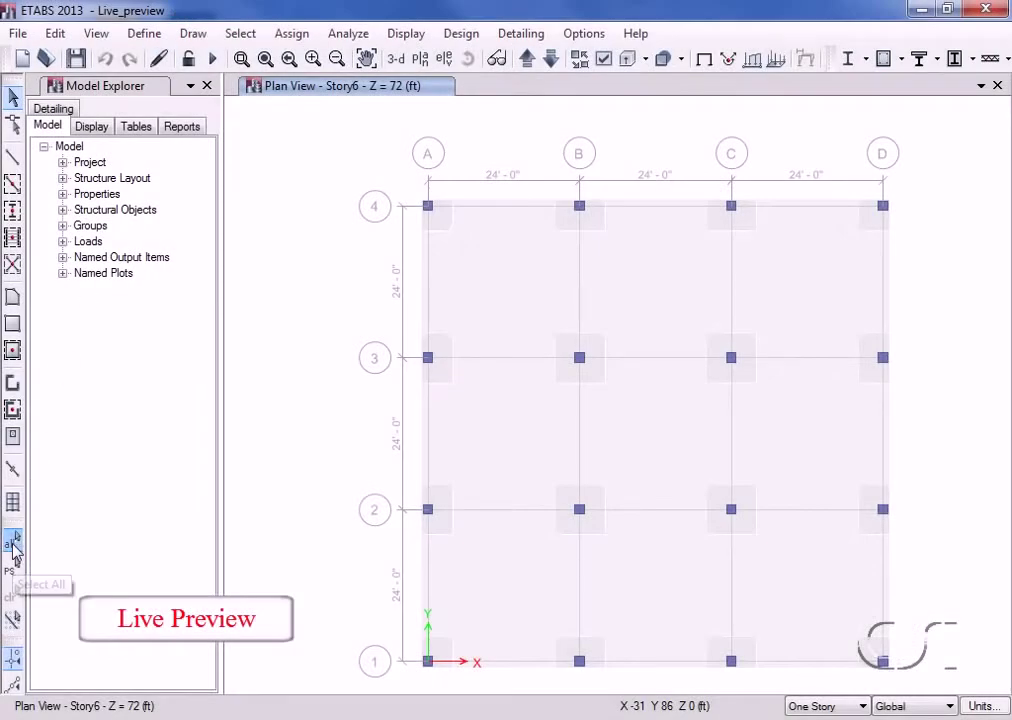
- Select everything and radially replicate it 45 degrees, deleting the original objects
left_click(12, 540)
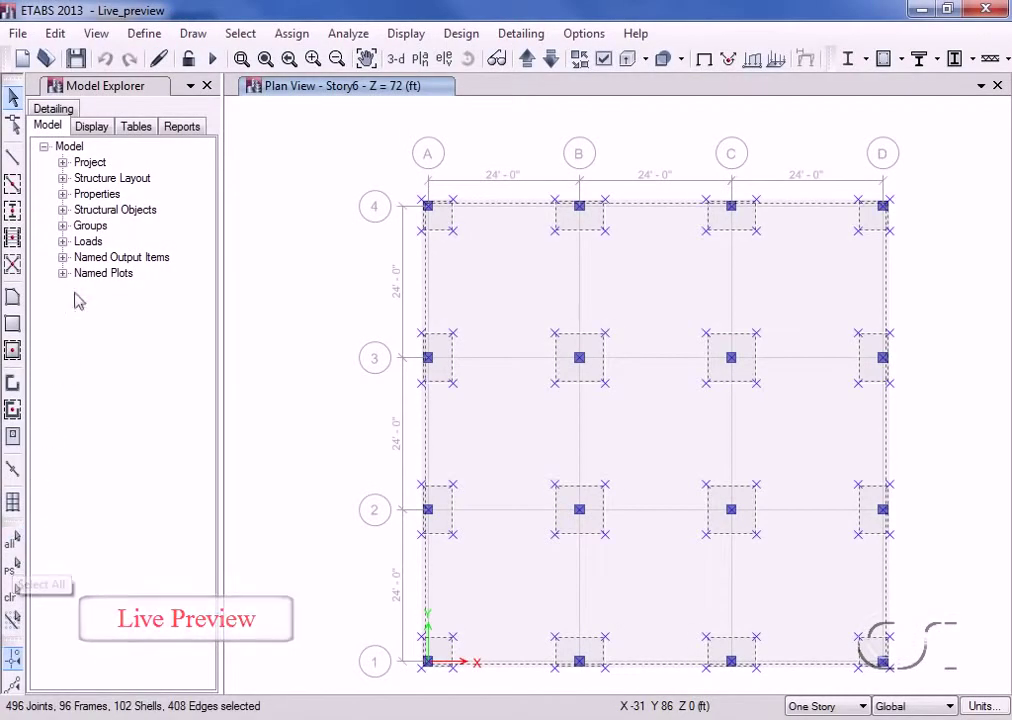
left_click(56, 34)
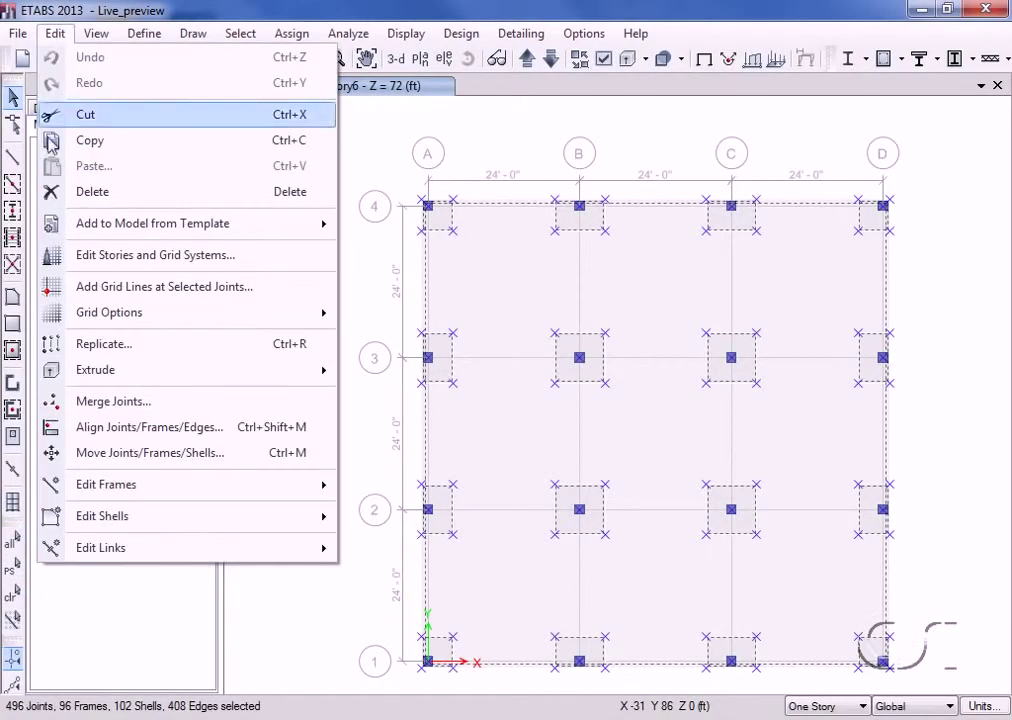
left_click(98, 346)
left_click_drag(783, 127, 195, 112)
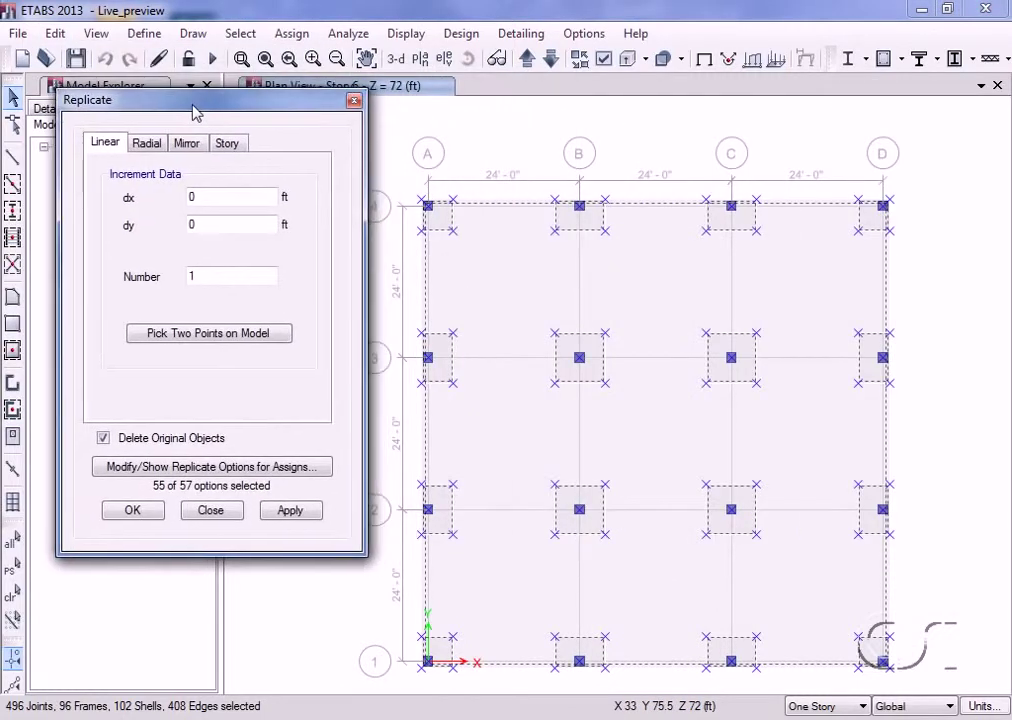
left_click(150, 144)
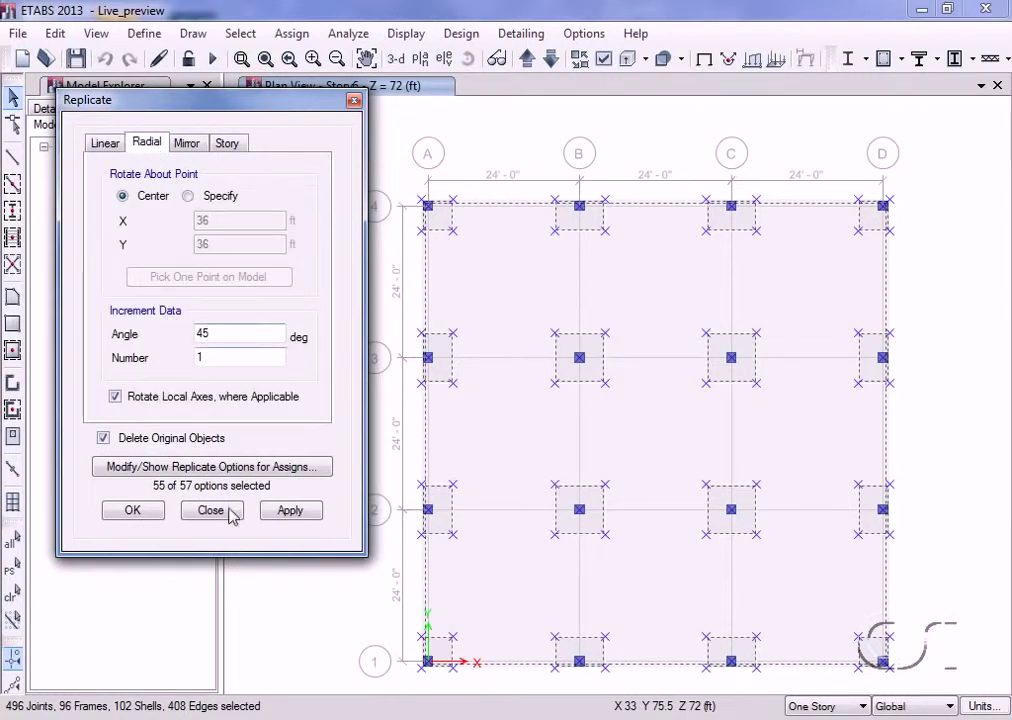
left_click(290, 511)
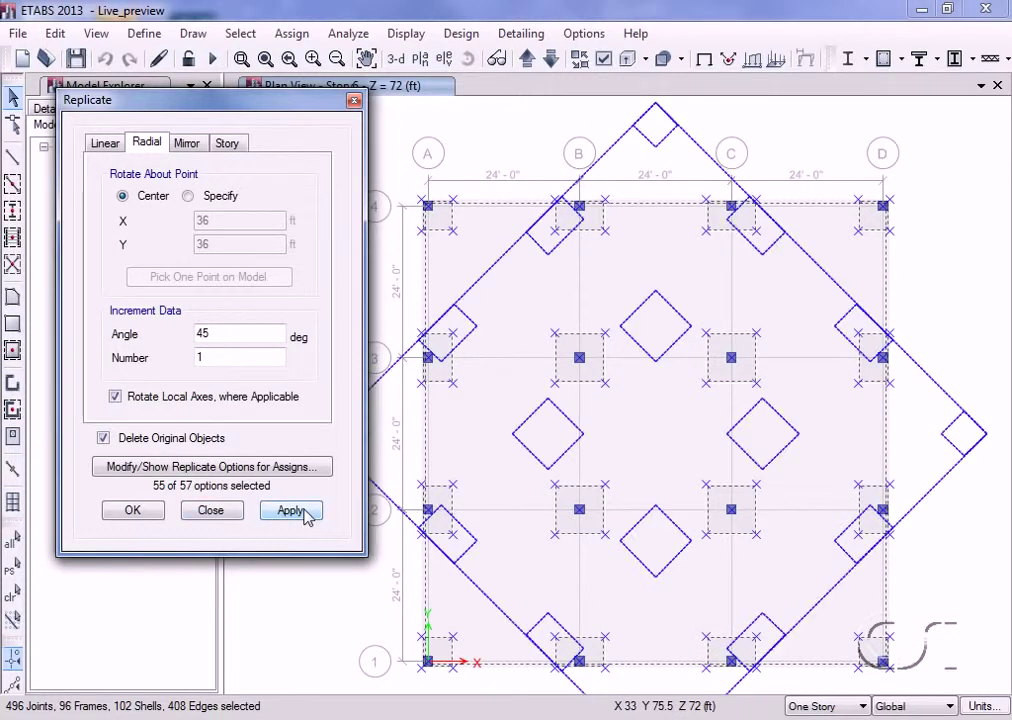
left_click(305, 512)
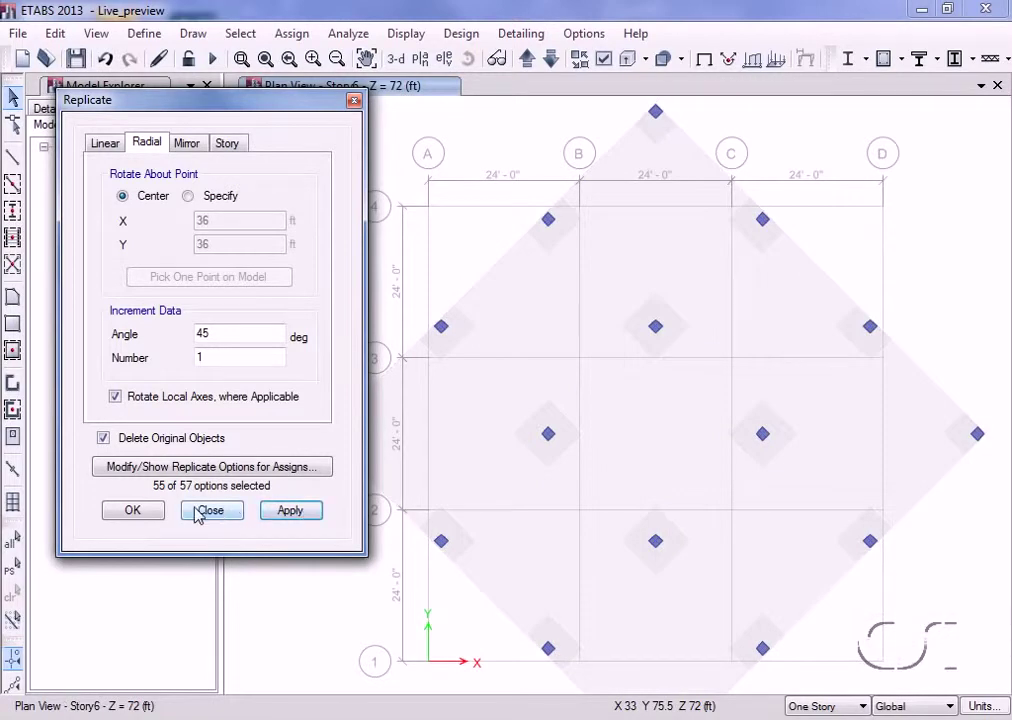
left_click(200, 512)
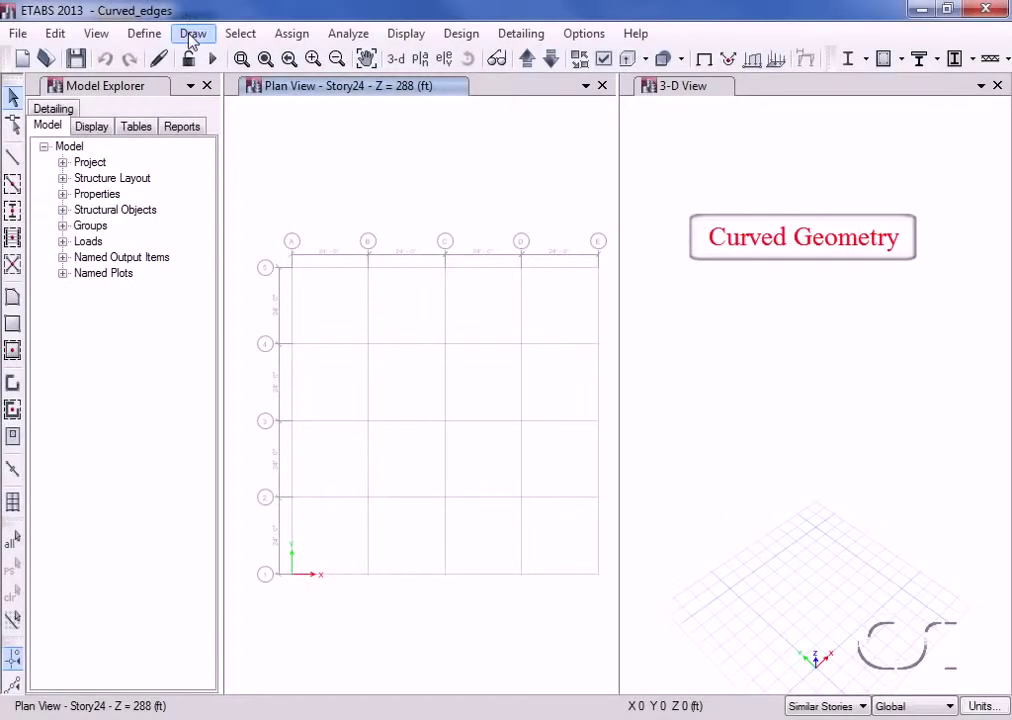
- Start drawing Slab1 floor areas with centre-and-two-point arc edges
left_click(192, 33)
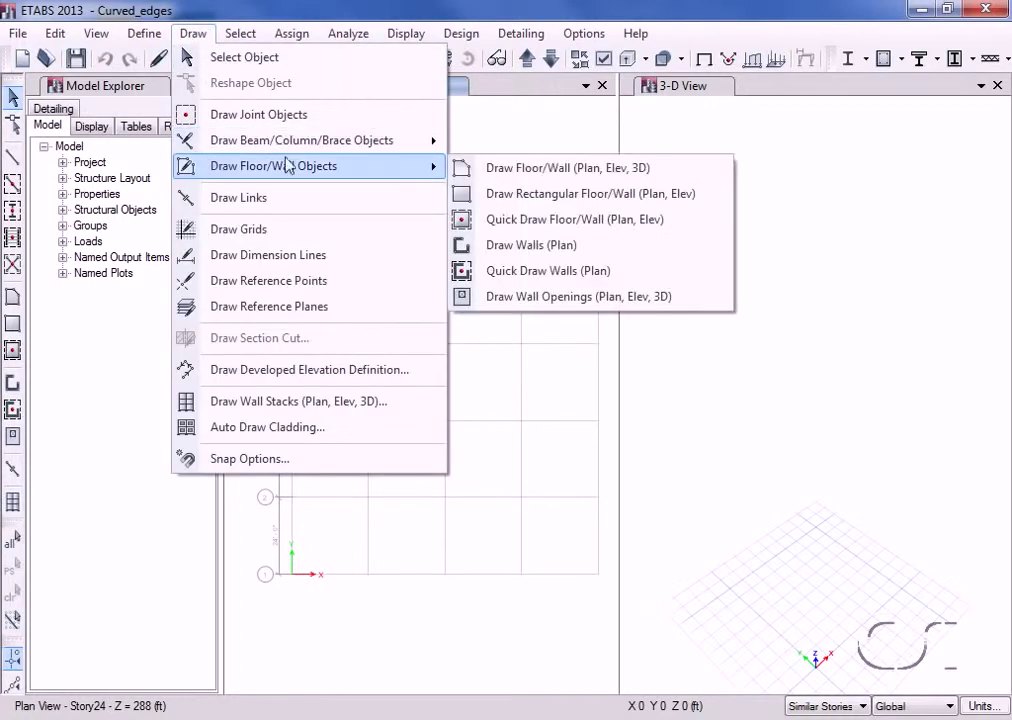
mouse_move(273, 166)
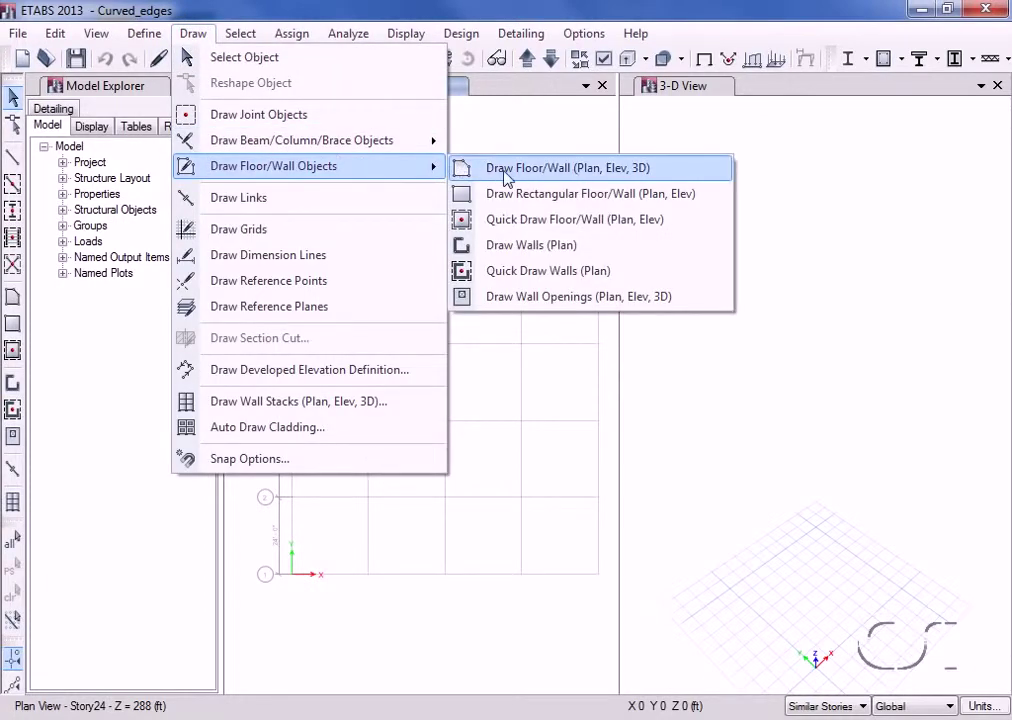
left_click(507, 170)
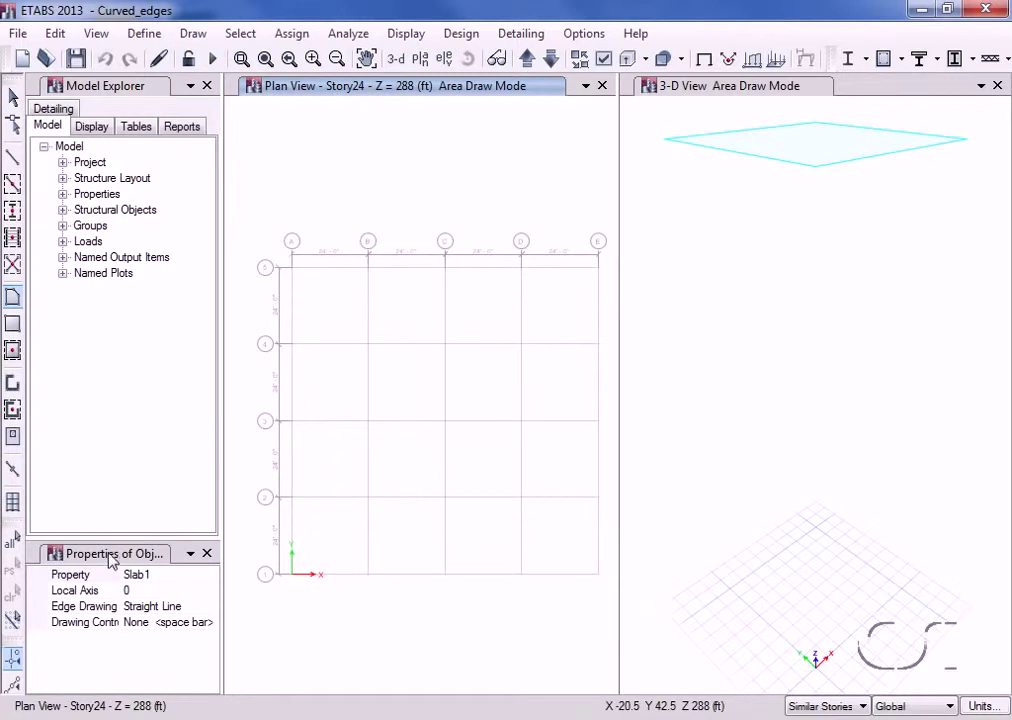
left_click(110, 563)
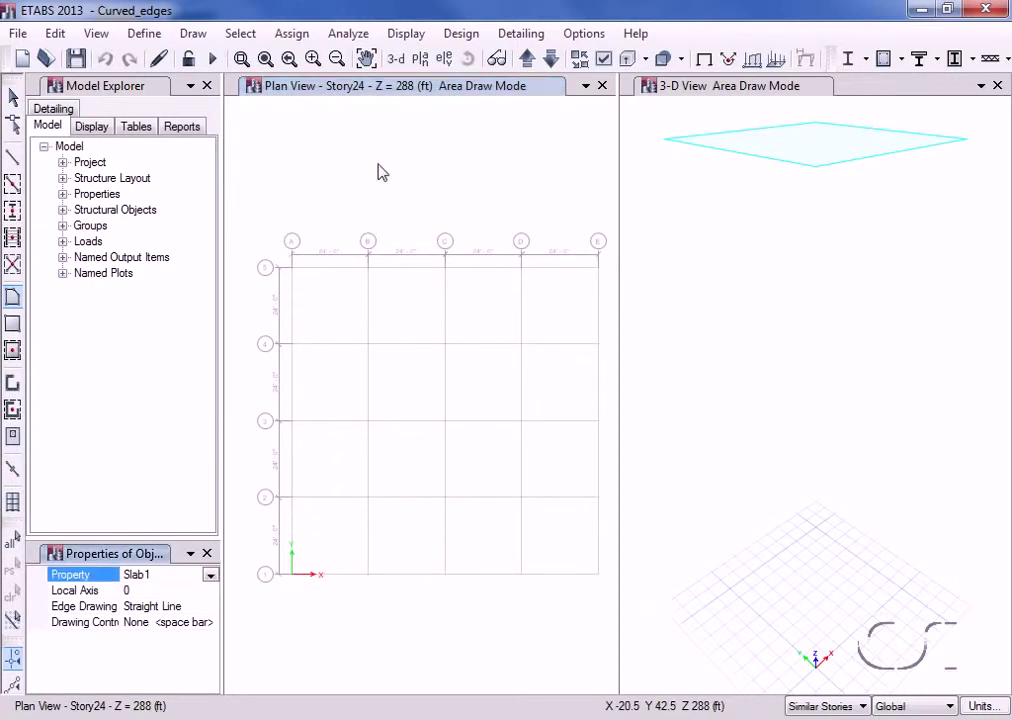
mouse_move(110, 553)
left_mouse_down()
mouse_move(360, 133)
mouse_move(337, 94)
left_mouse_up()
left_click(420, 178)
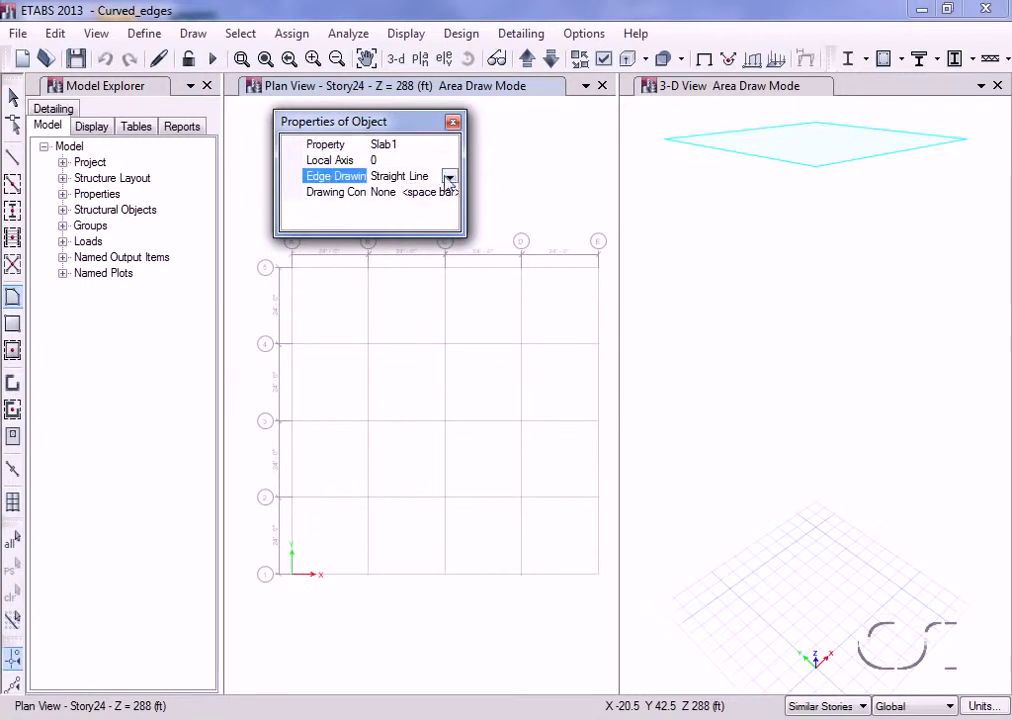
left_click(450, 177)
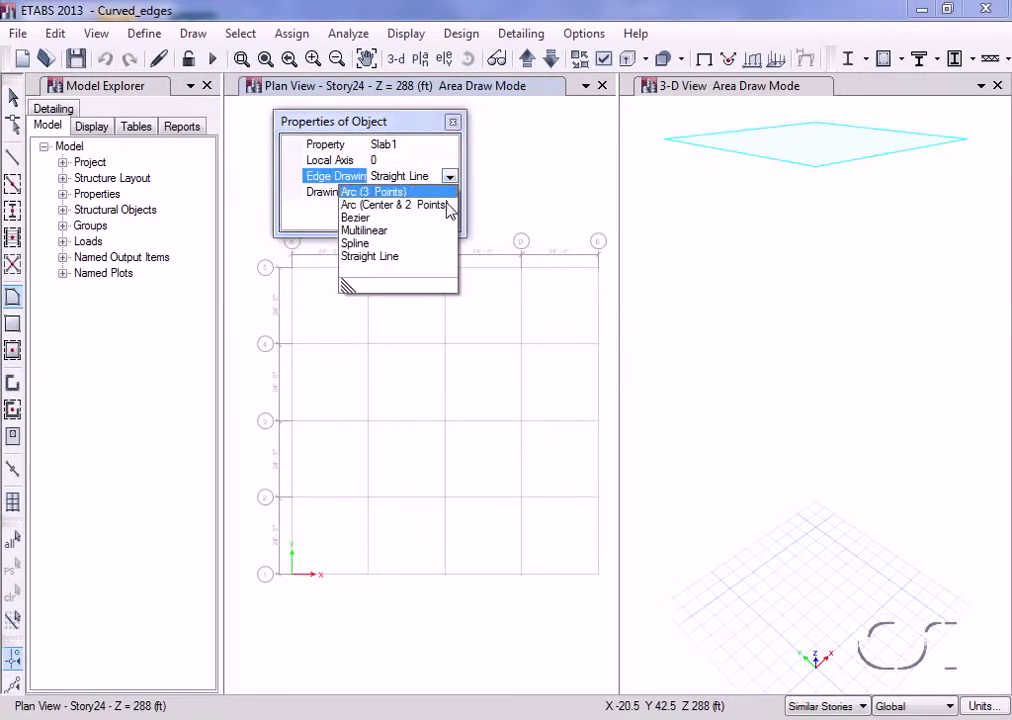
left_click(420, 204)
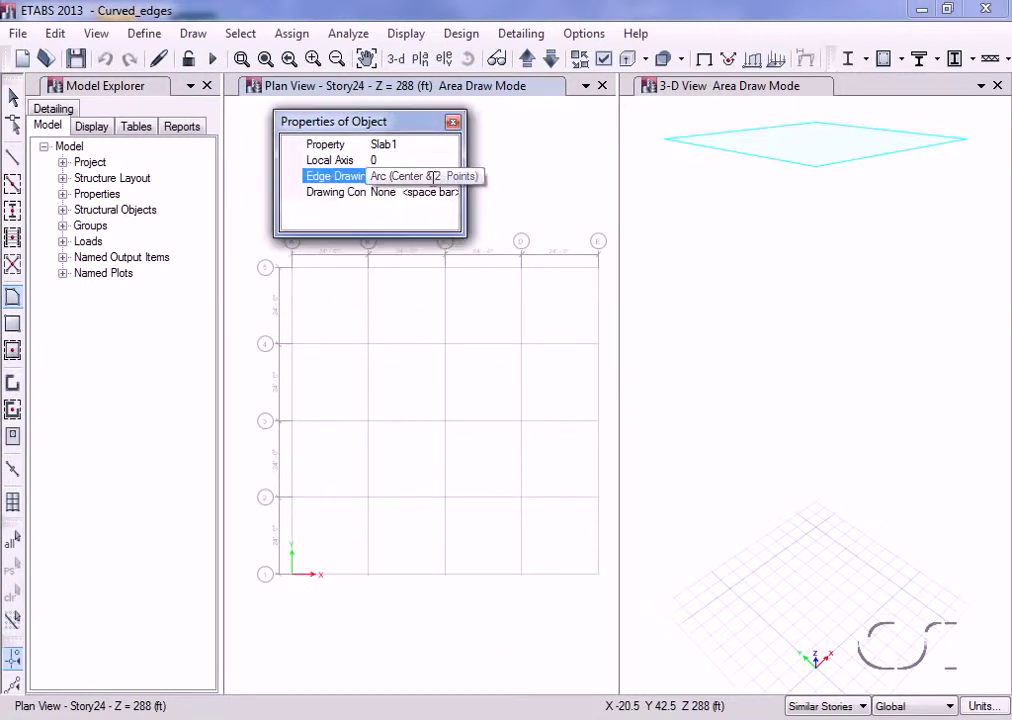
- Draw the quarter-circle slab from E3 around centre C3 to C1
left_click(596, 424)
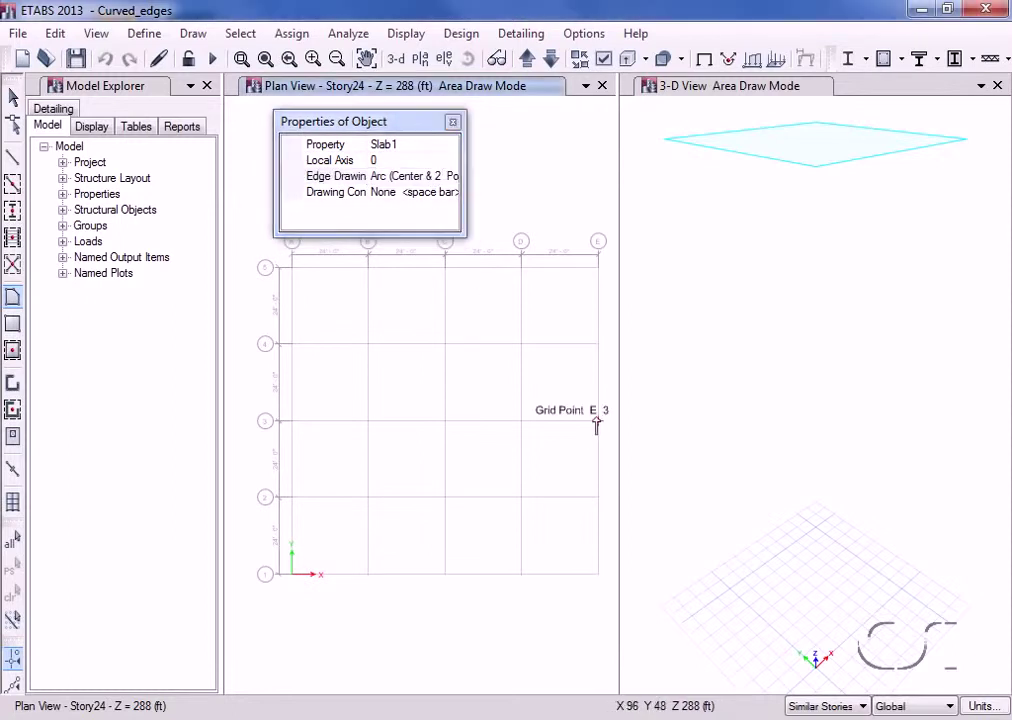
left_click(446, 421)
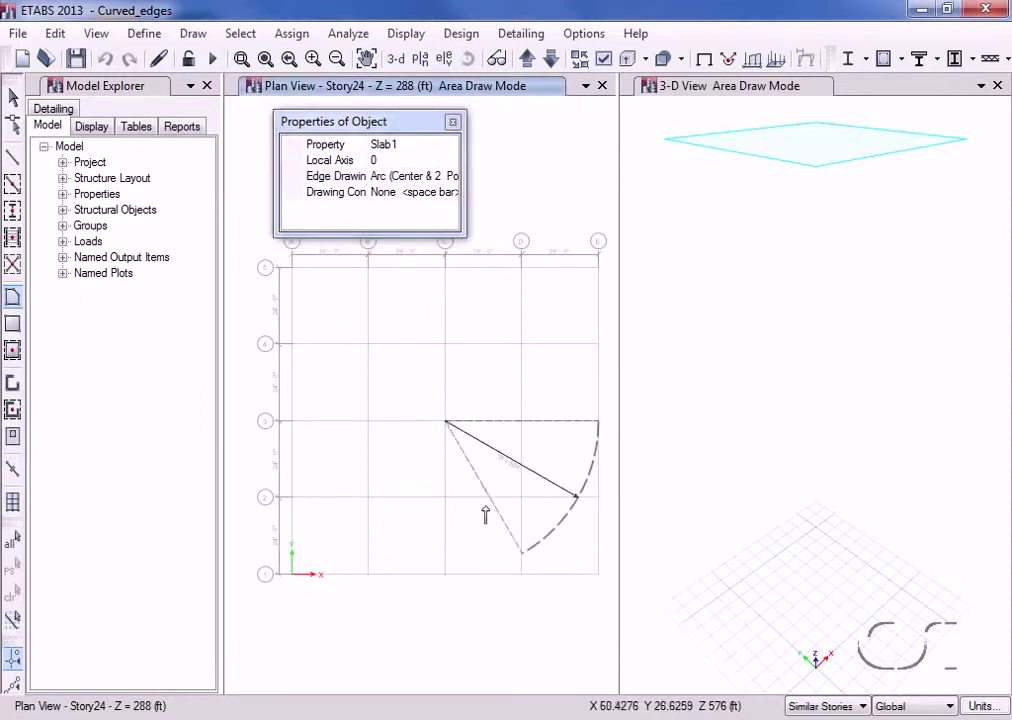
left_click(445, 574)
double_click(445, 422)
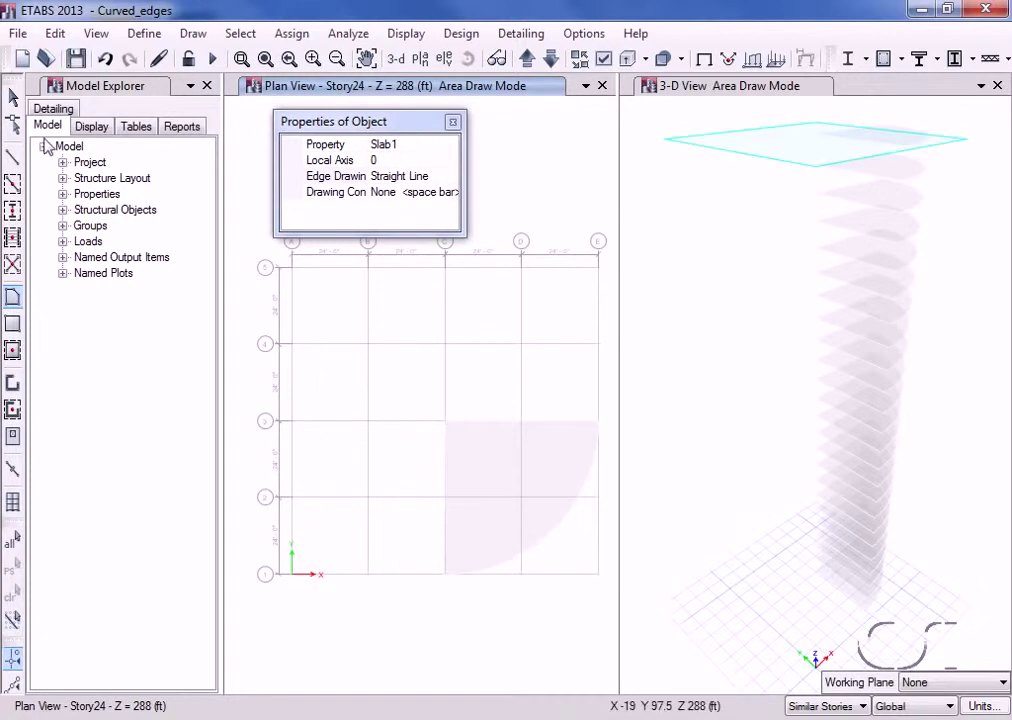
- Start drawing walls in plan with the Arc (3 Points) line drawing type
left_click(13, 98)
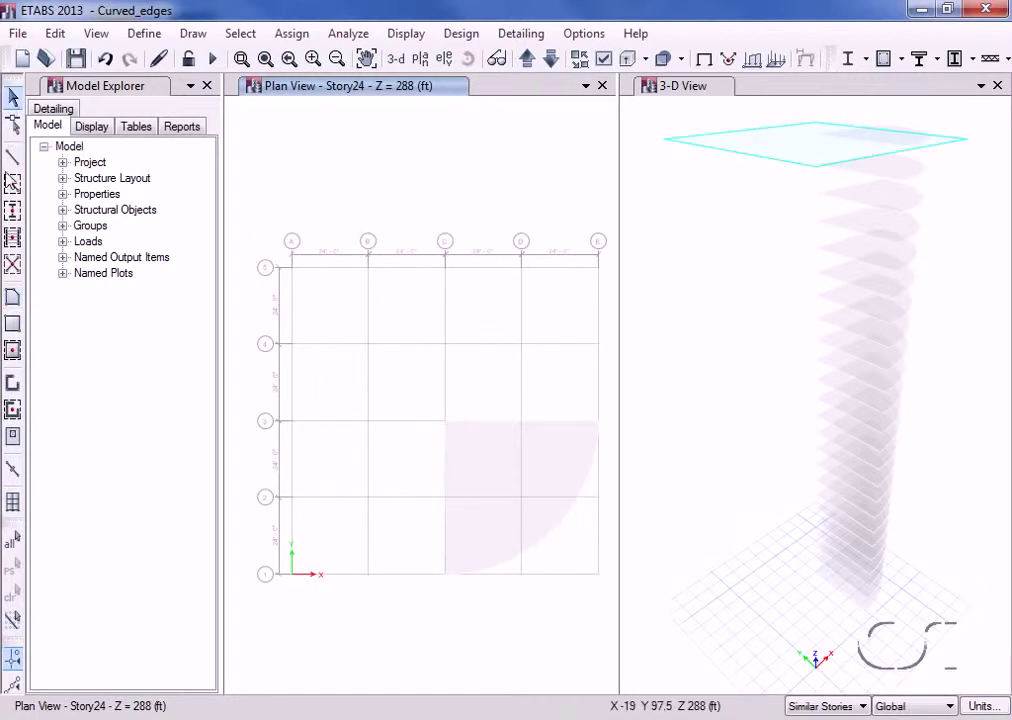
left_click(12, 388)
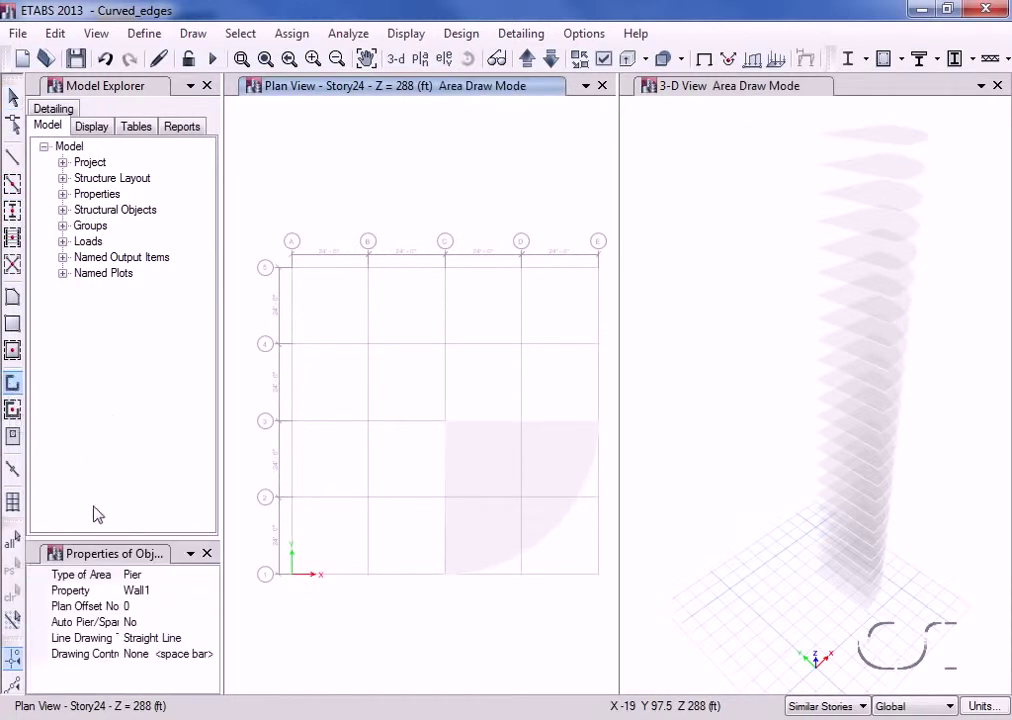
left_click(100, 574)
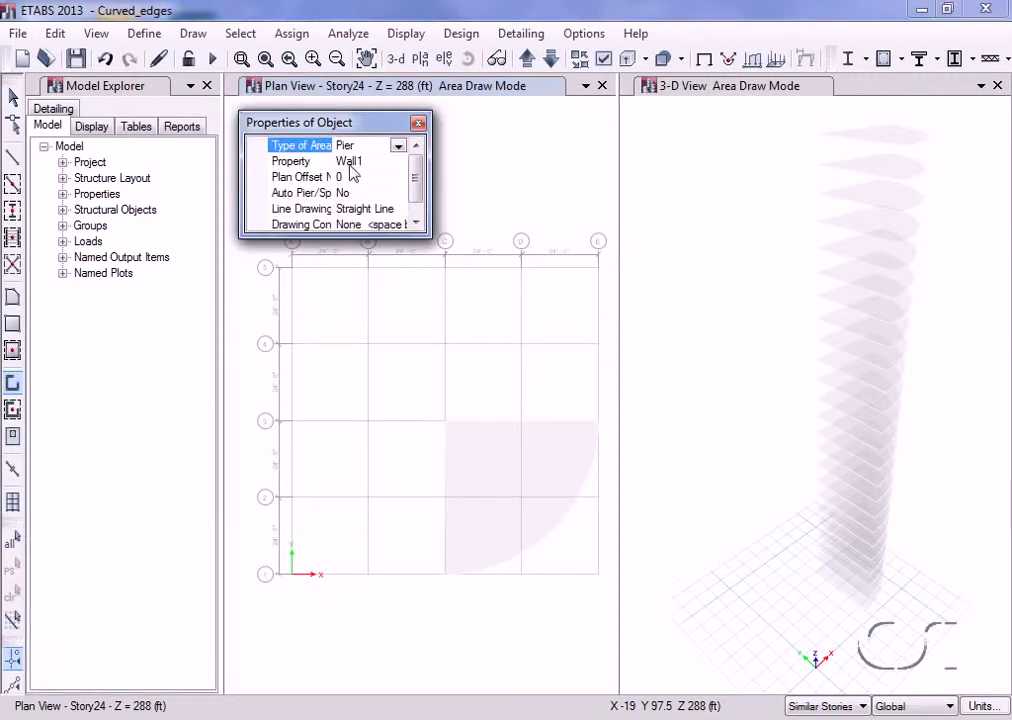
left_click(401, 209)
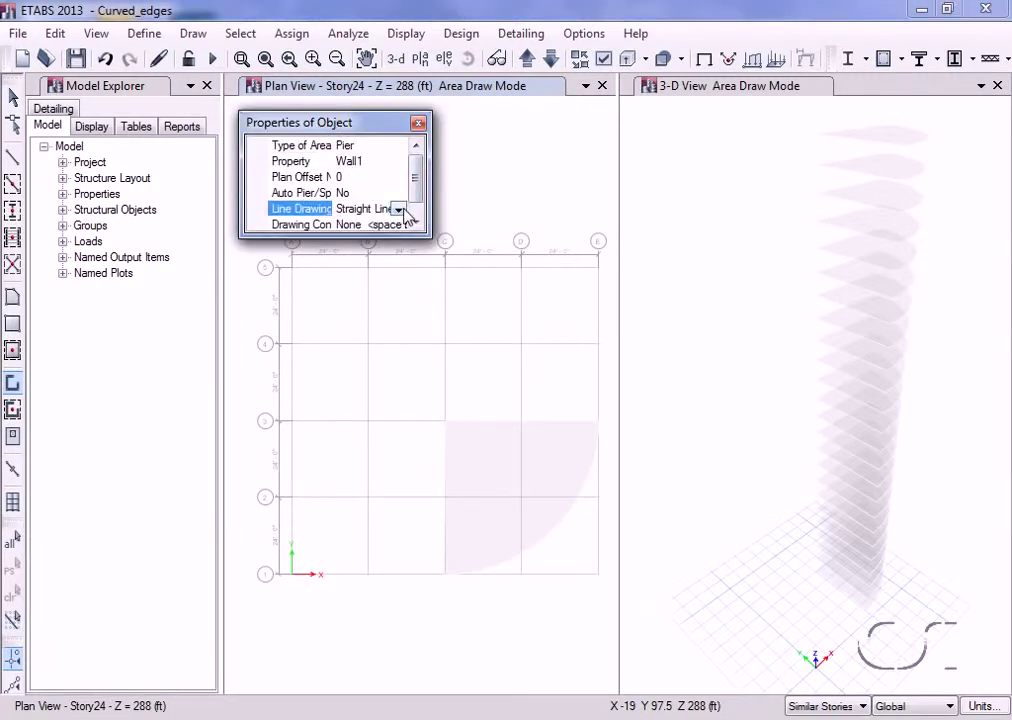
left_click(398, 210)
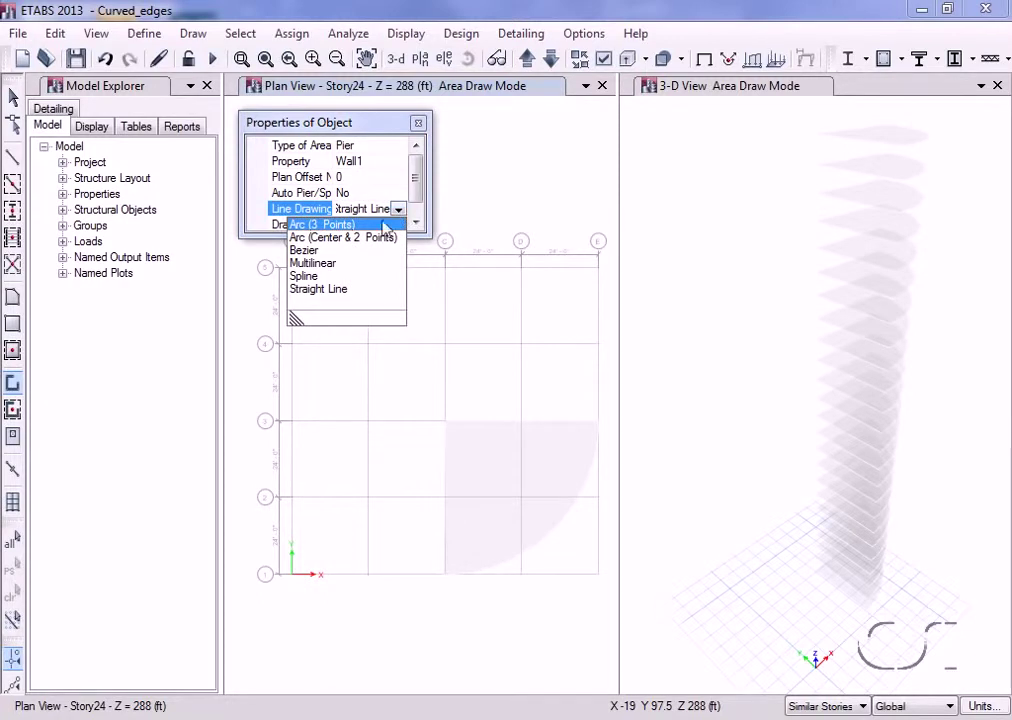
key("Escape")
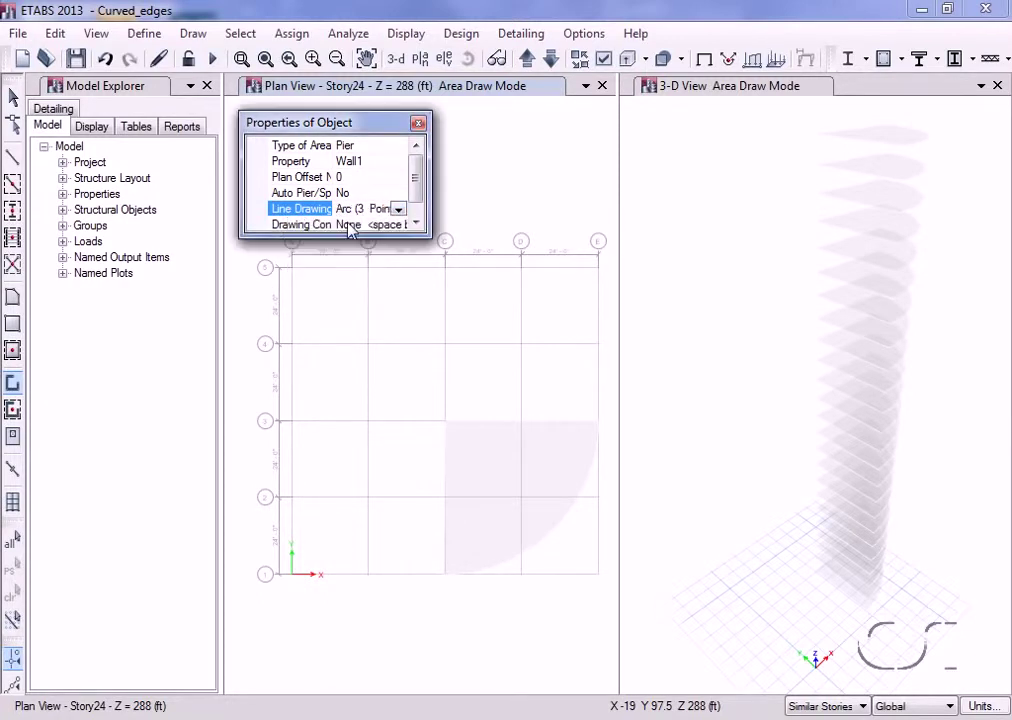
- Draw a curved wall from B-3 to A-3 bulging toward grid line 4, then return to Select
left_click(370, 428)
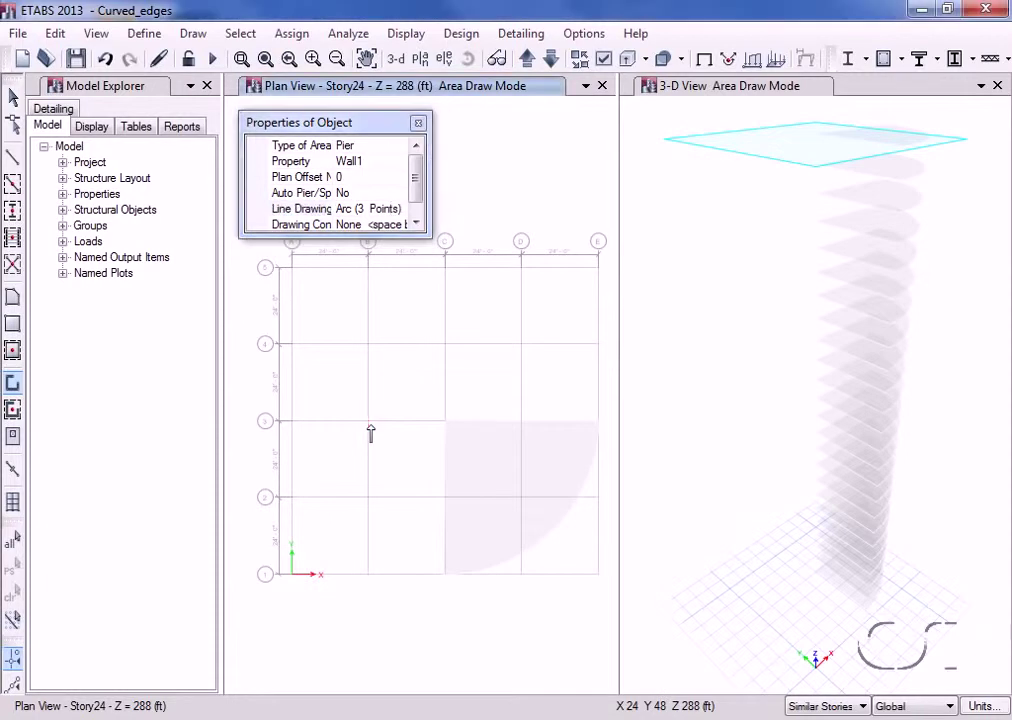
left_click(294, 414)
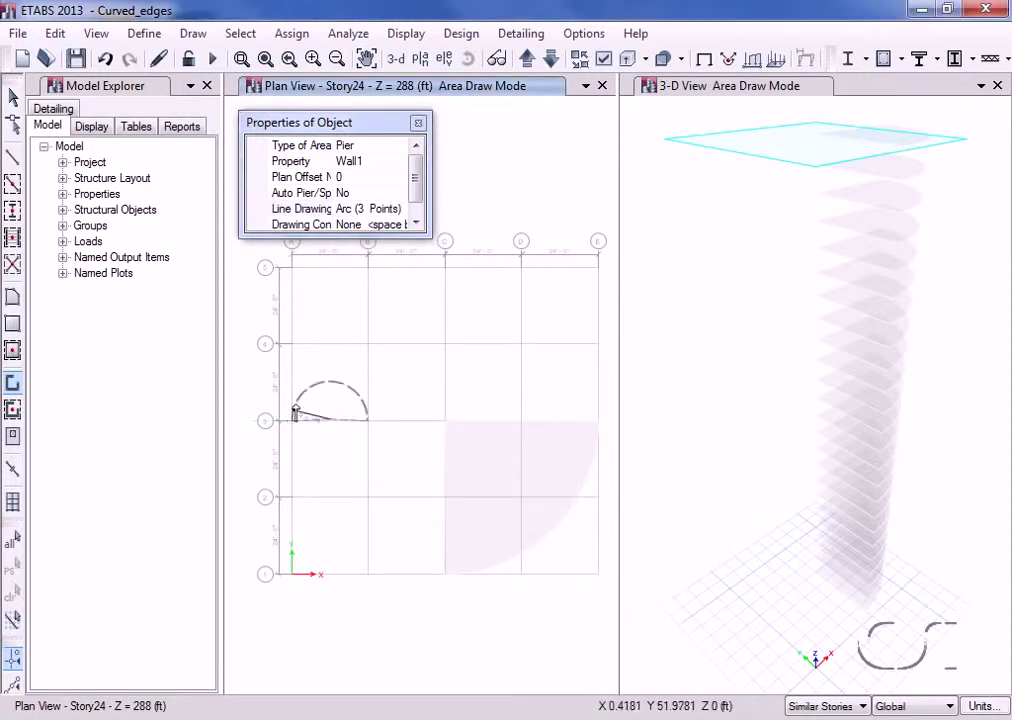
left_click(306, 349)
key("Return")
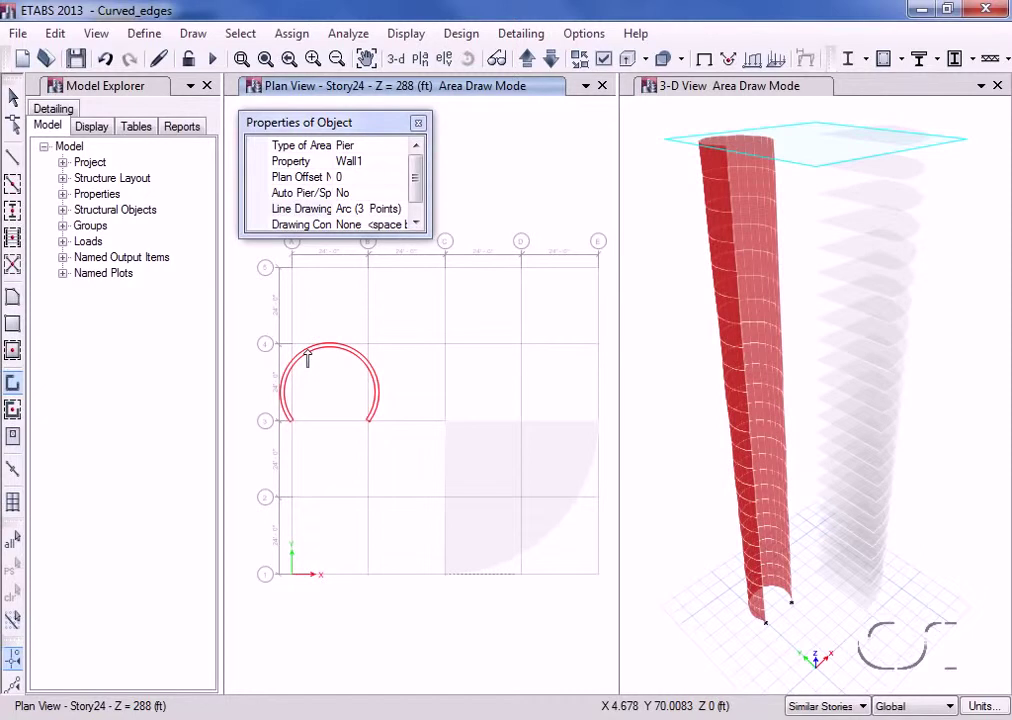
left_click(12, 98)
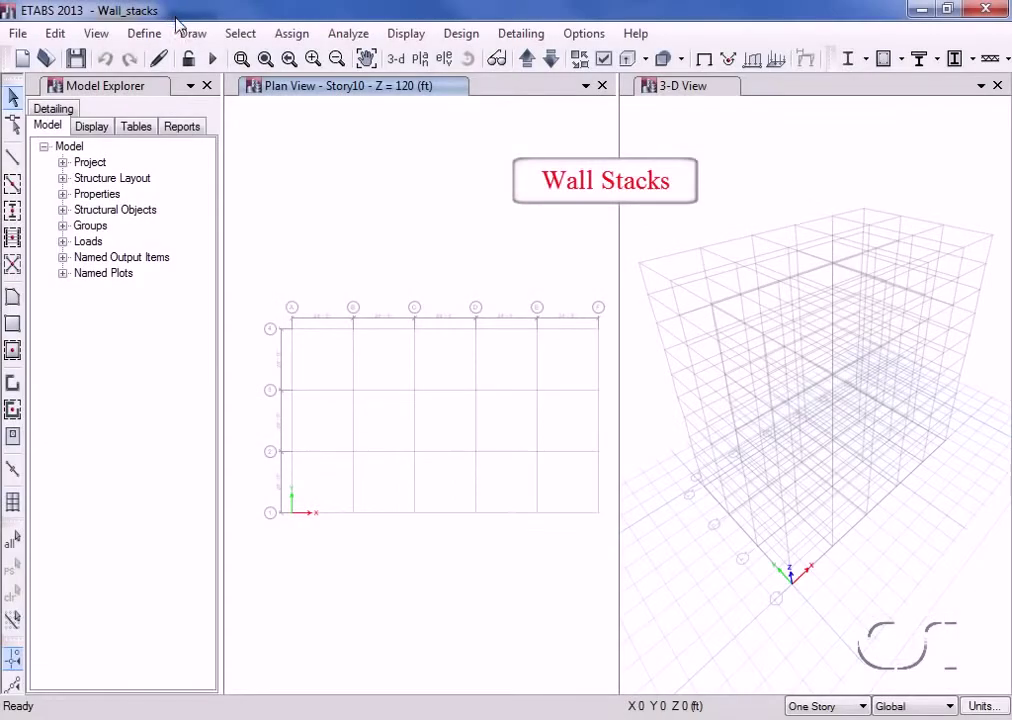
- Define a Multi Cell wall stack with 3 cores and place it at grid point A-4
left_click(186, 33)
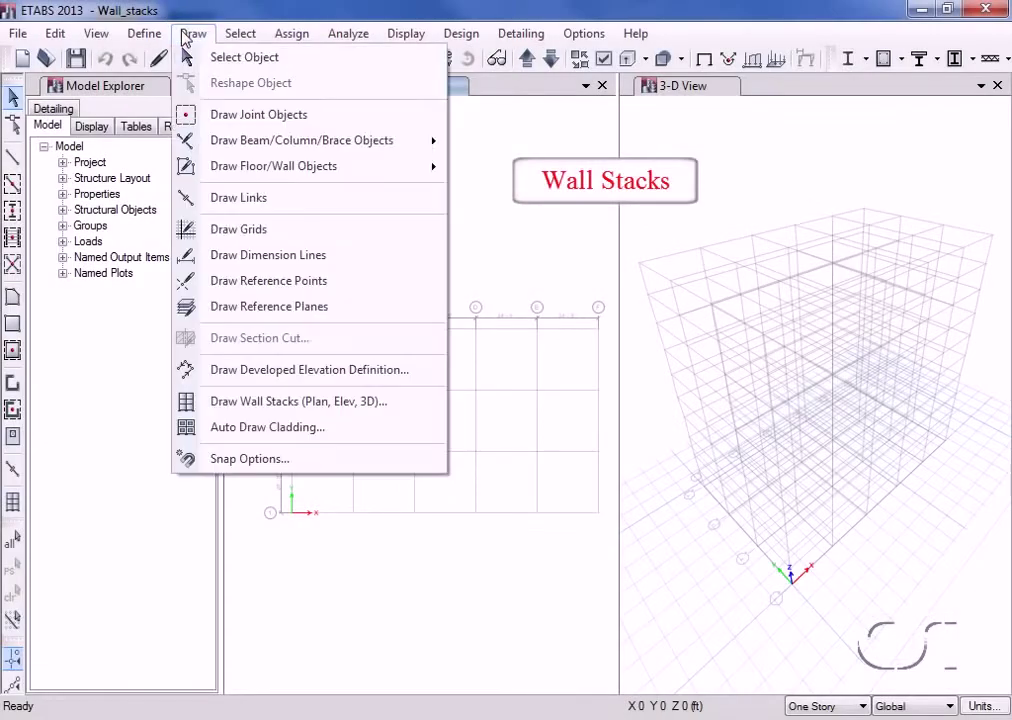
left_click(245, 407)
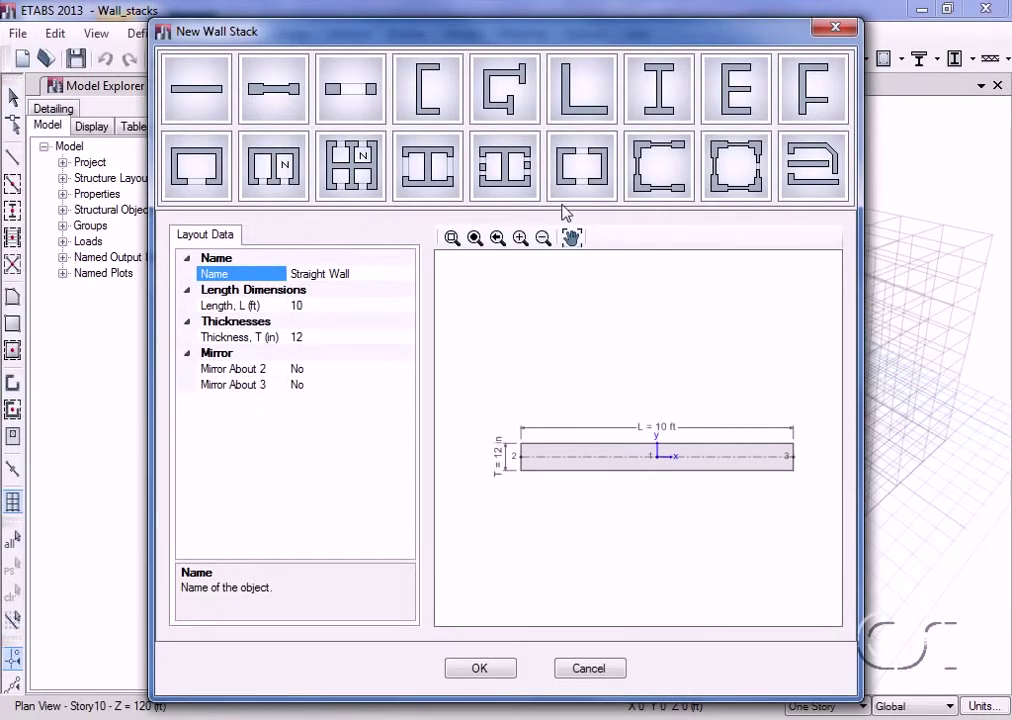
left_click(268, 180)
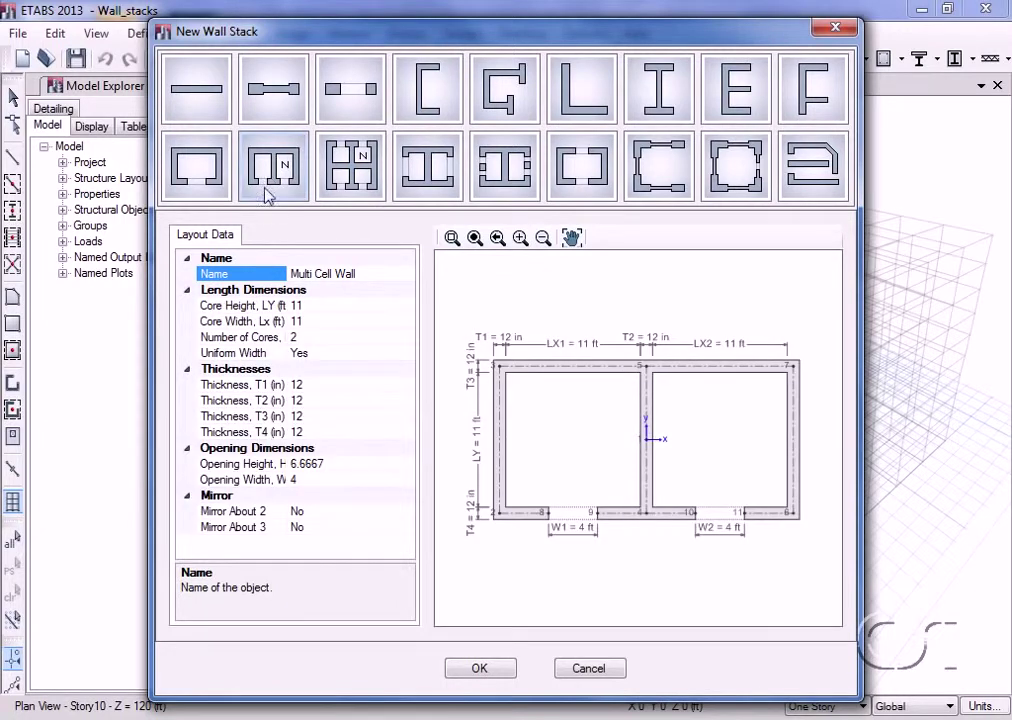
left_click(309, 339)
type("3")
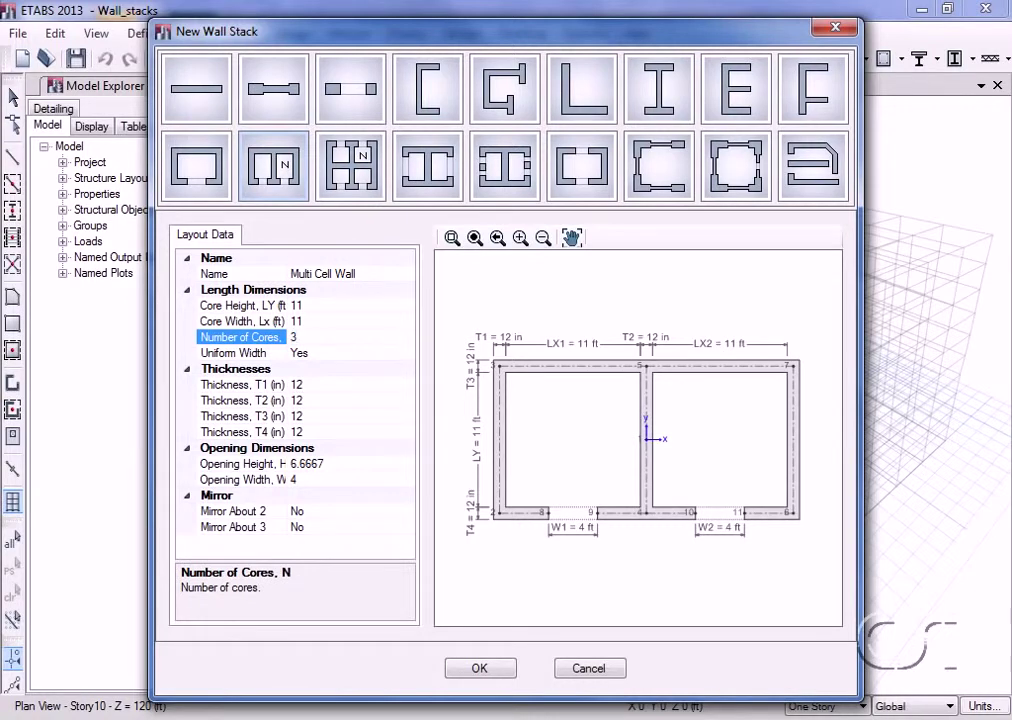
key("Return")
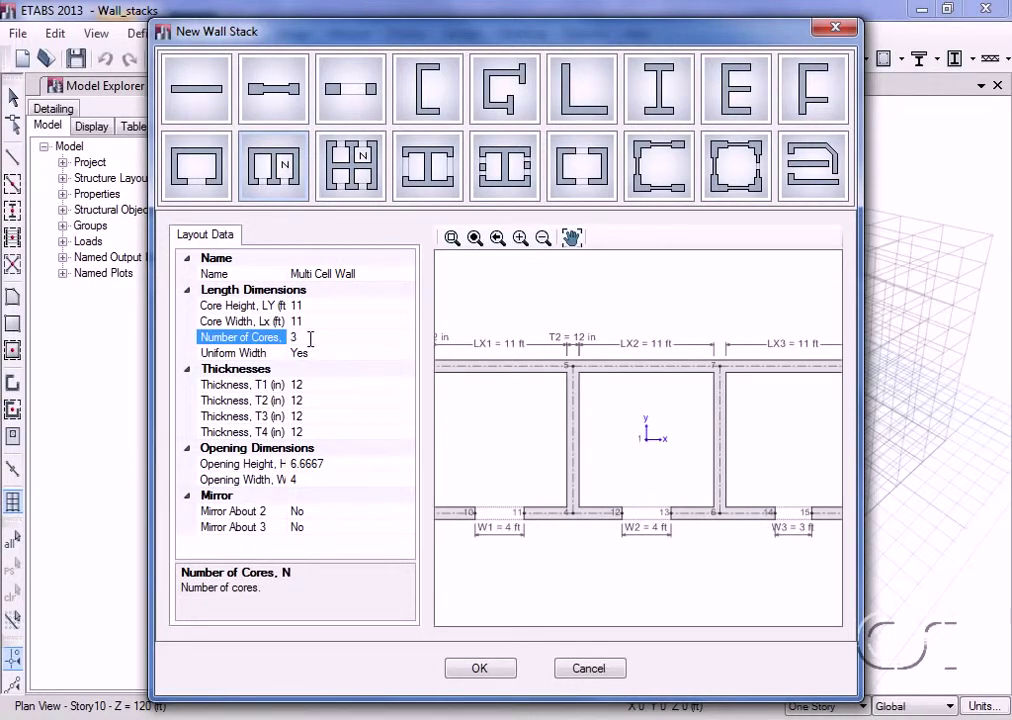
left_click(476, 675)
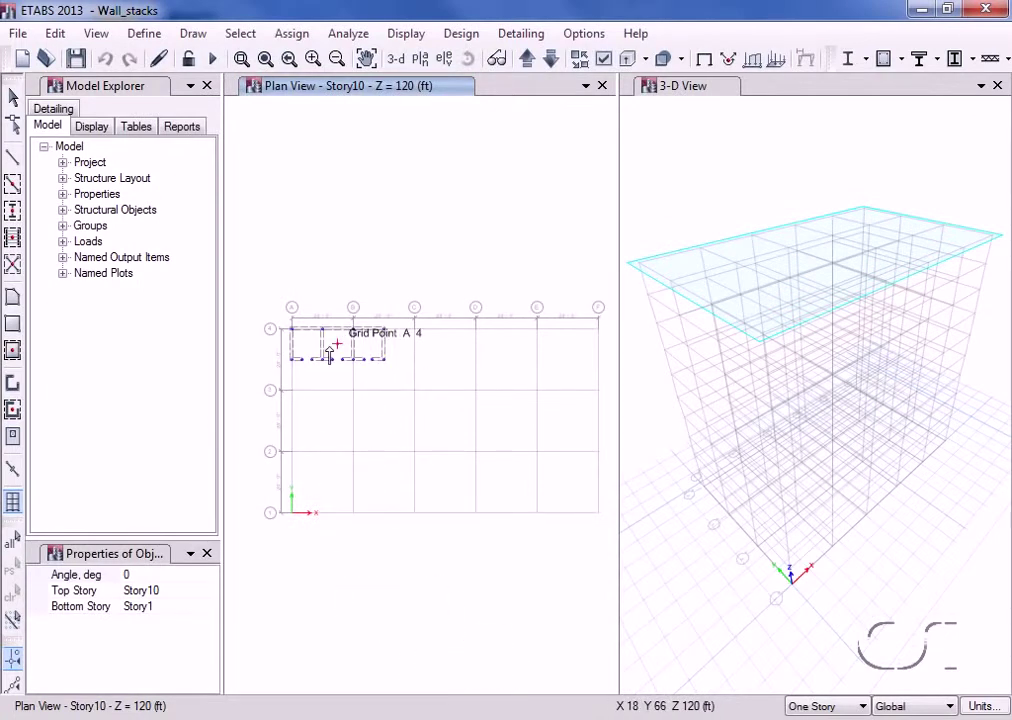
left_click(328, 352)
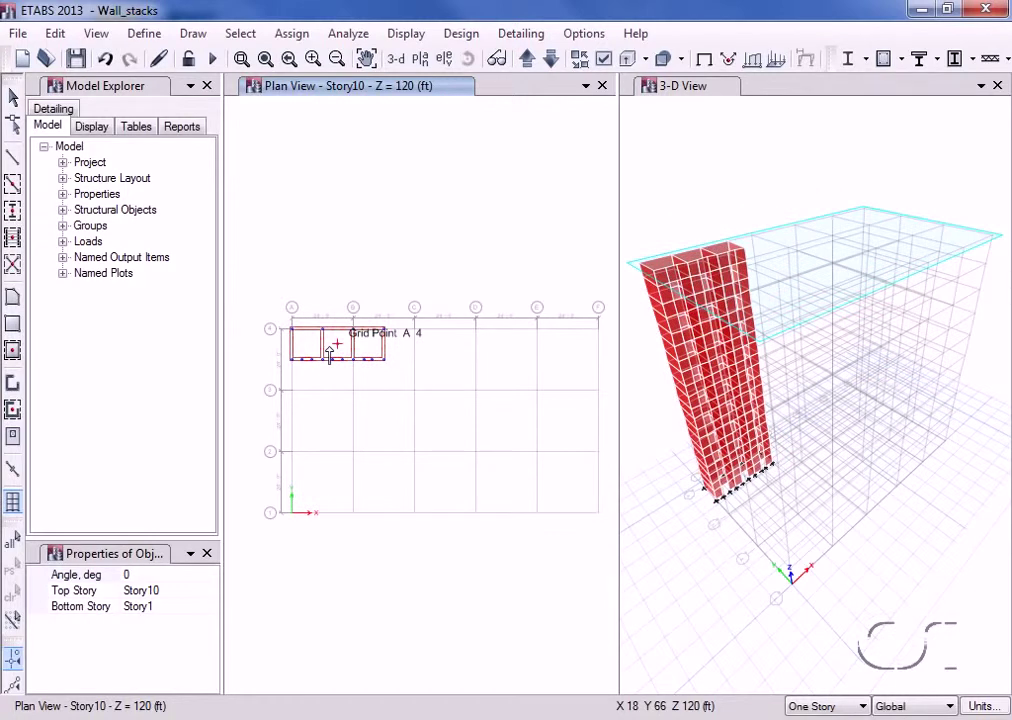
left_click(204, 38)
- Place an L-shaped wall stack at F-4, rotated 180° with Story7 as its top story
left_click(195, 401)
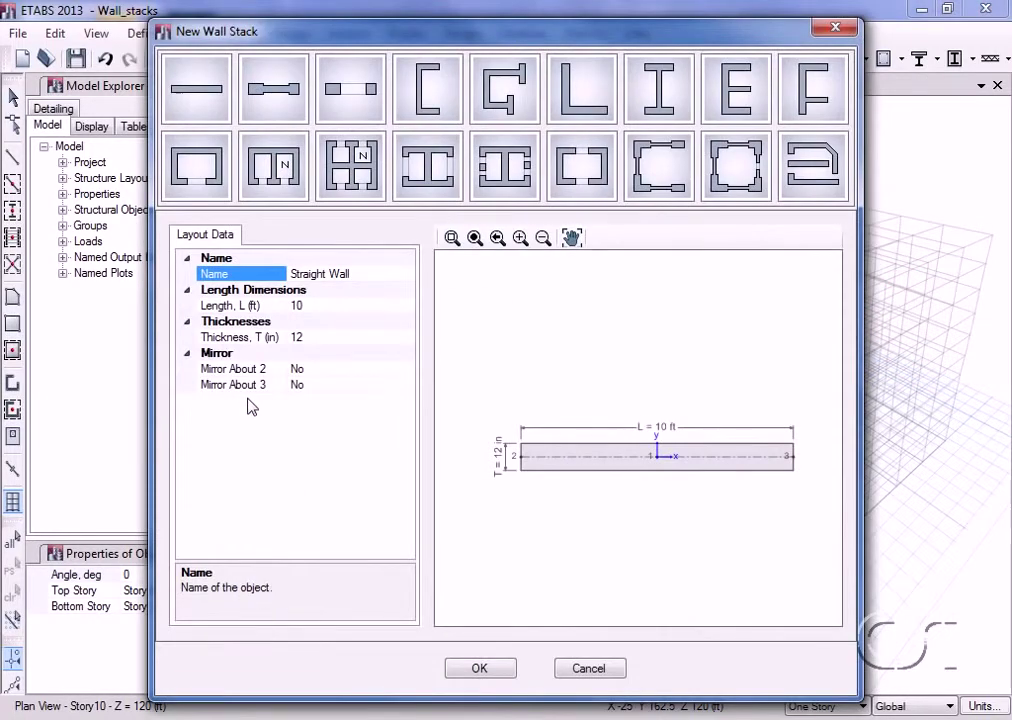
left_click(590, 100)
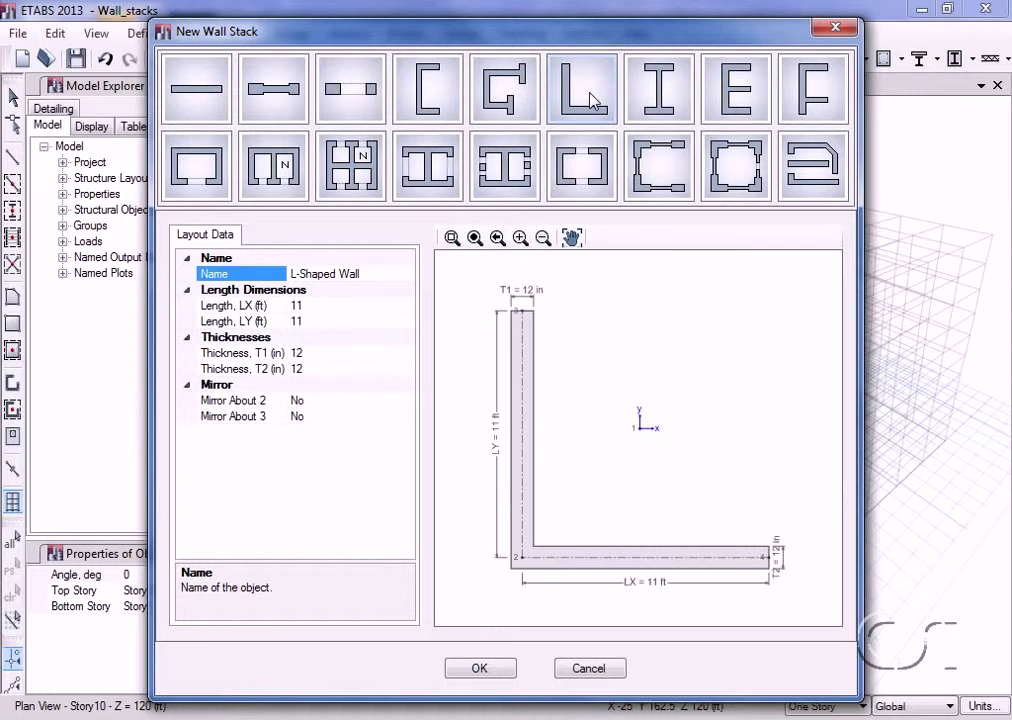
left_click(466, 669)
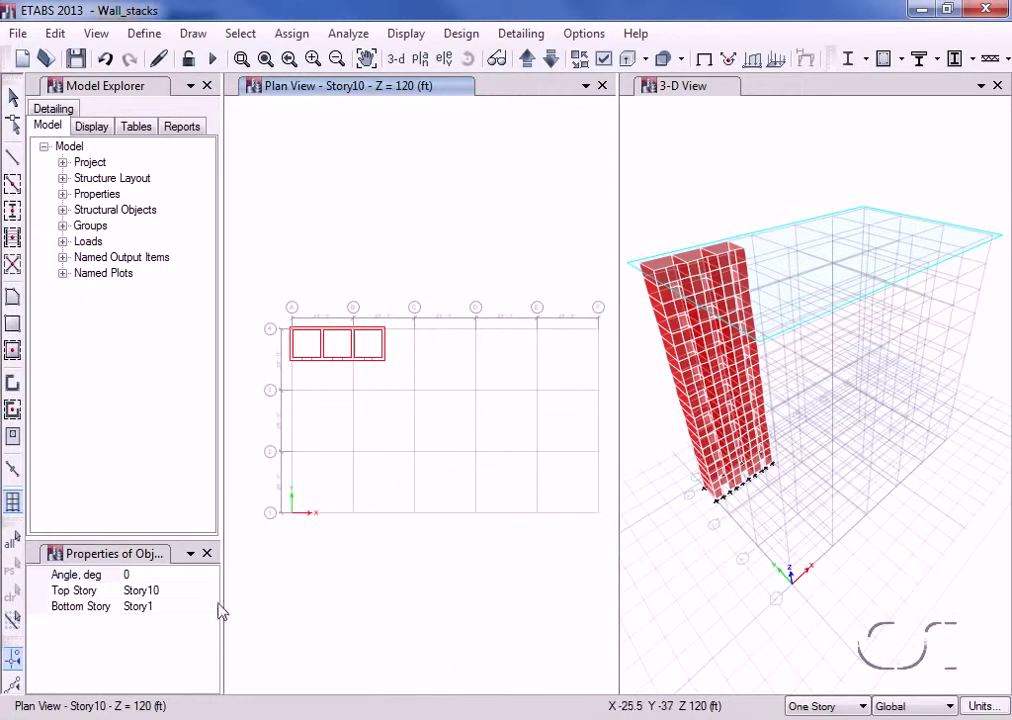
left_click(139, 574)
type("180")
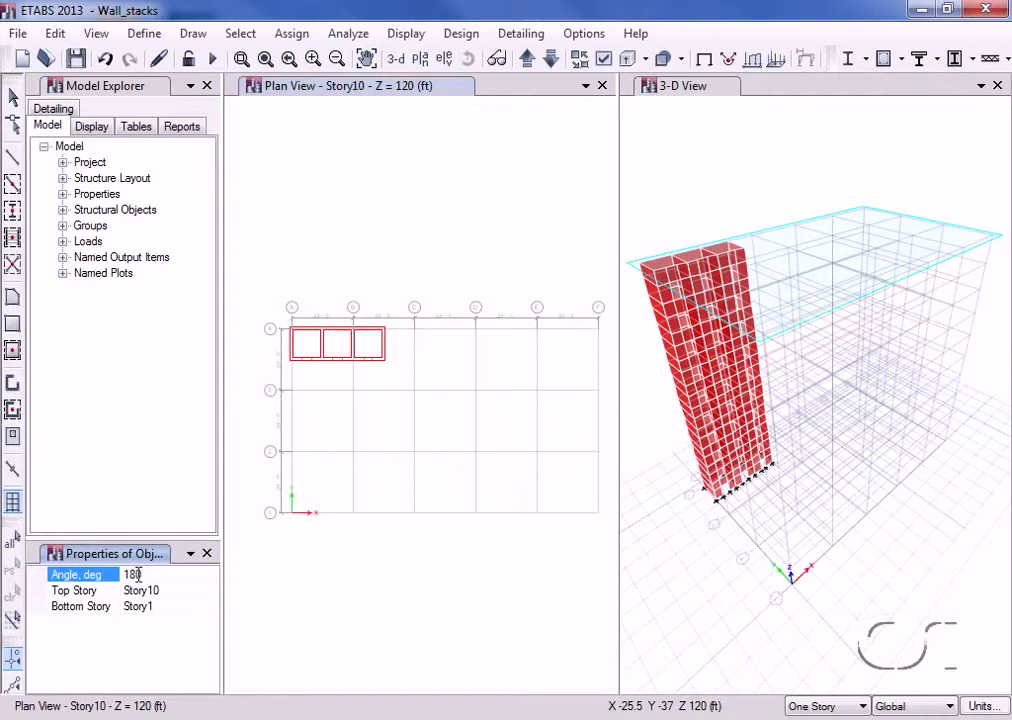
left_click(207, 590)
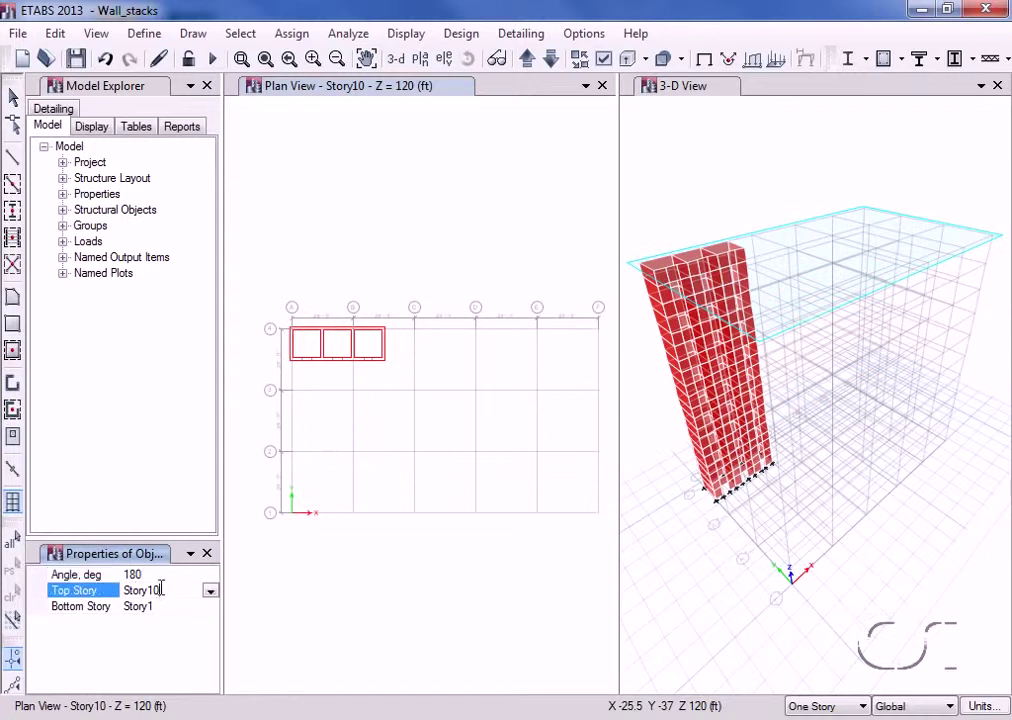
left_click(211, 592)
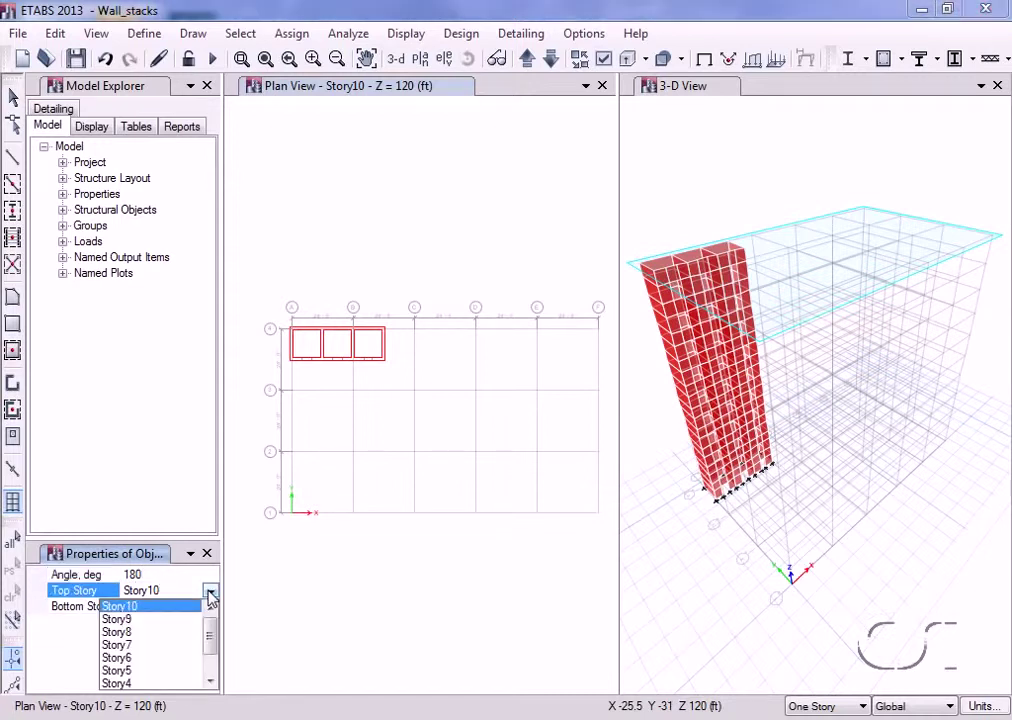
left_click(133, 651)
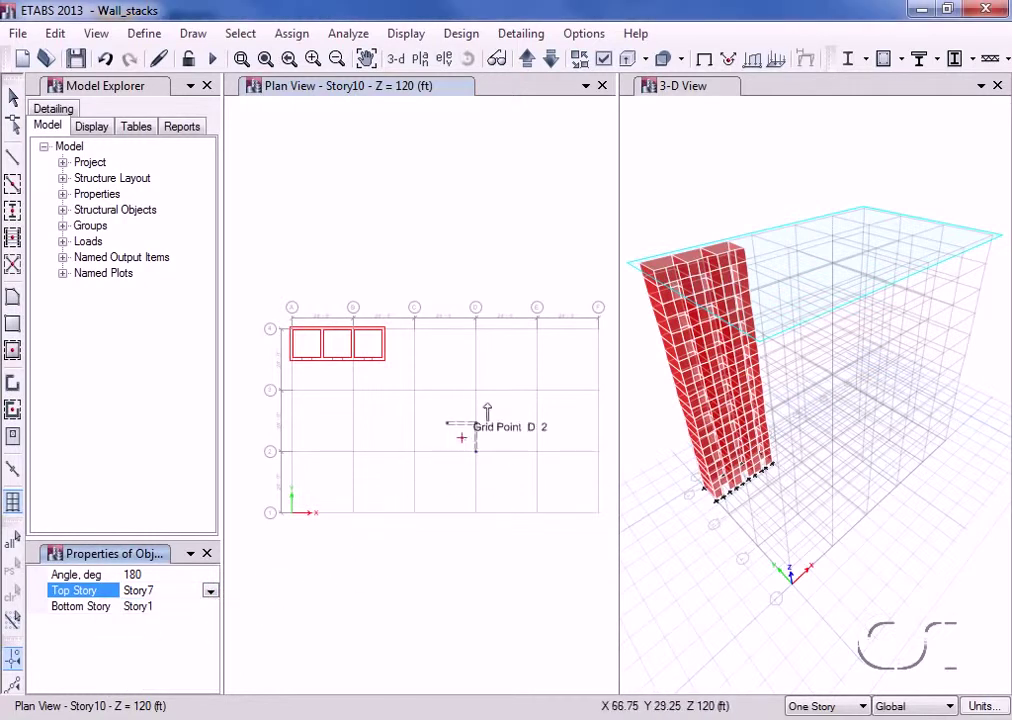
key("Escape")
left_click(584, 355)
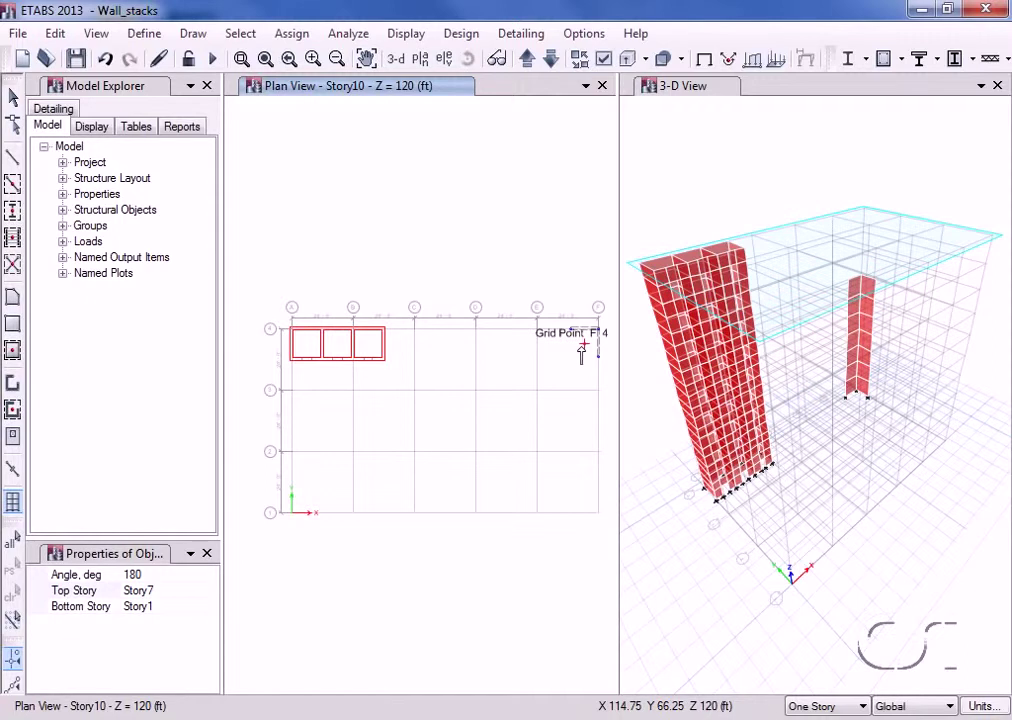
left_click(199, 36)
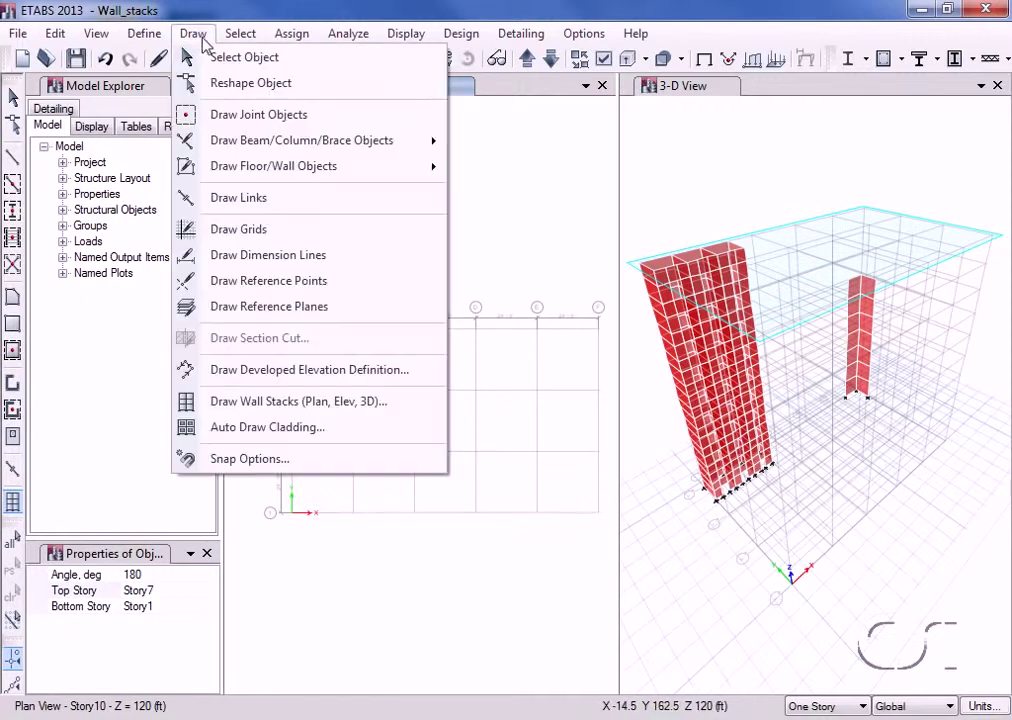
- Define an I-shaped wall stack with L1 = 5 ft, LX = 10 ft and LY = 14 ft
left_click(244, 401)
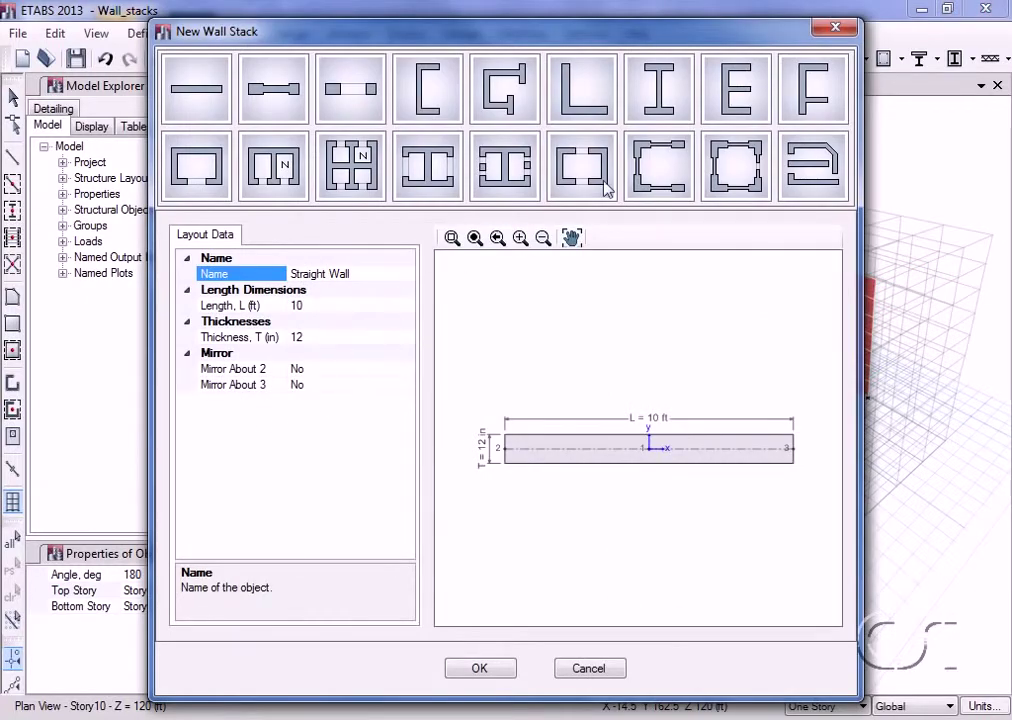
left_click(676, 103)
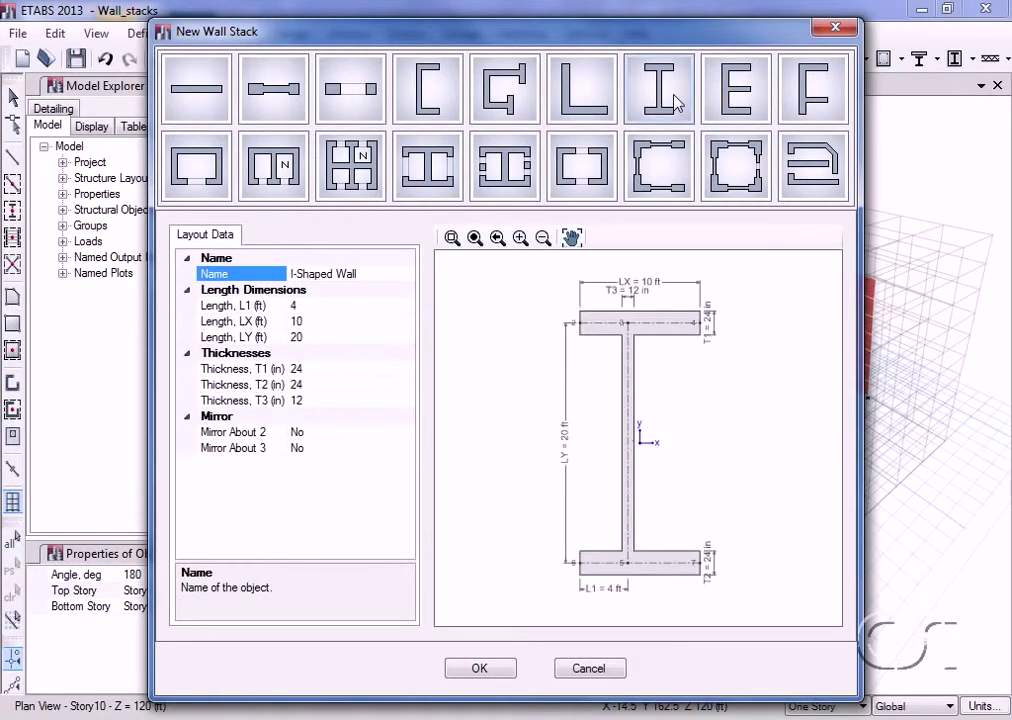
left_click(315, 305)
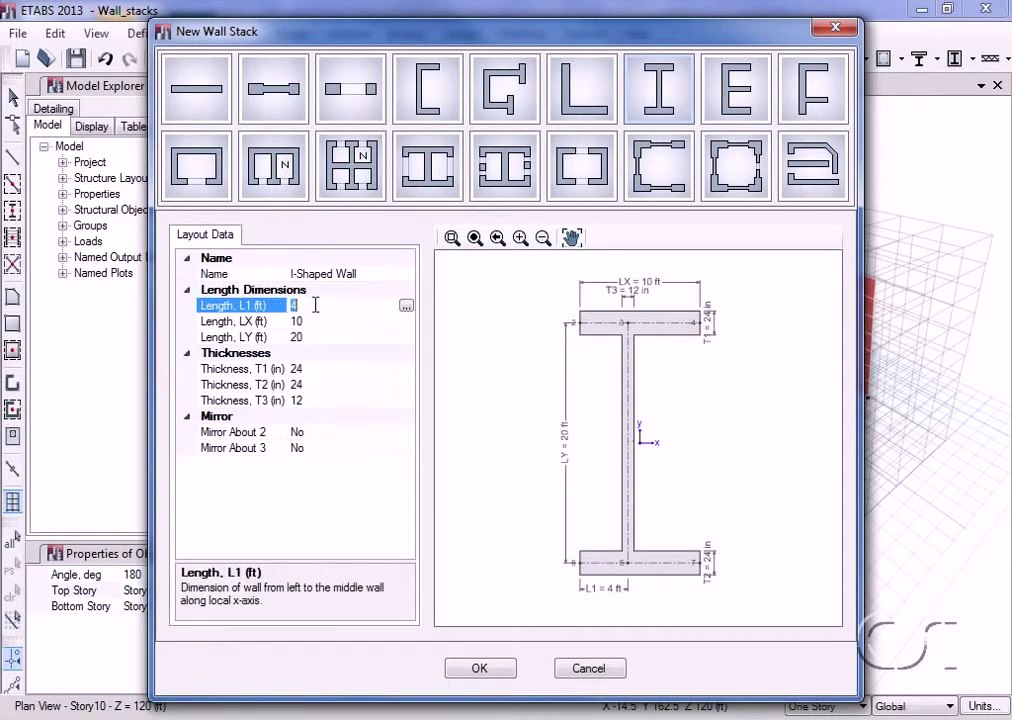
type("6")
key("BackSpace")
type("5")
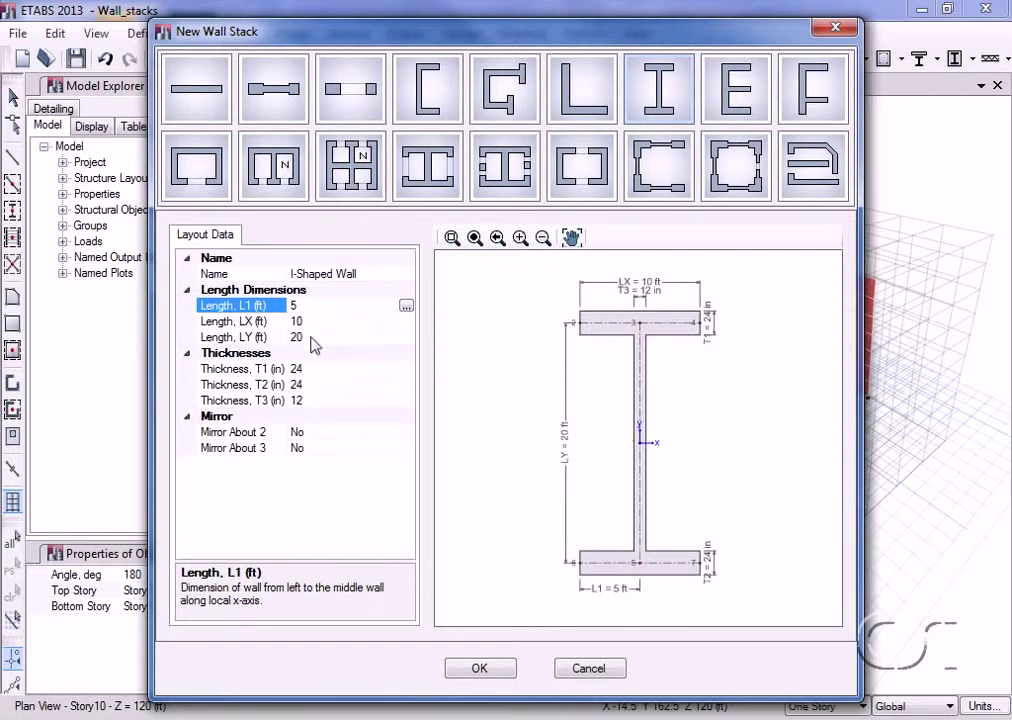
left_click(312, 338)
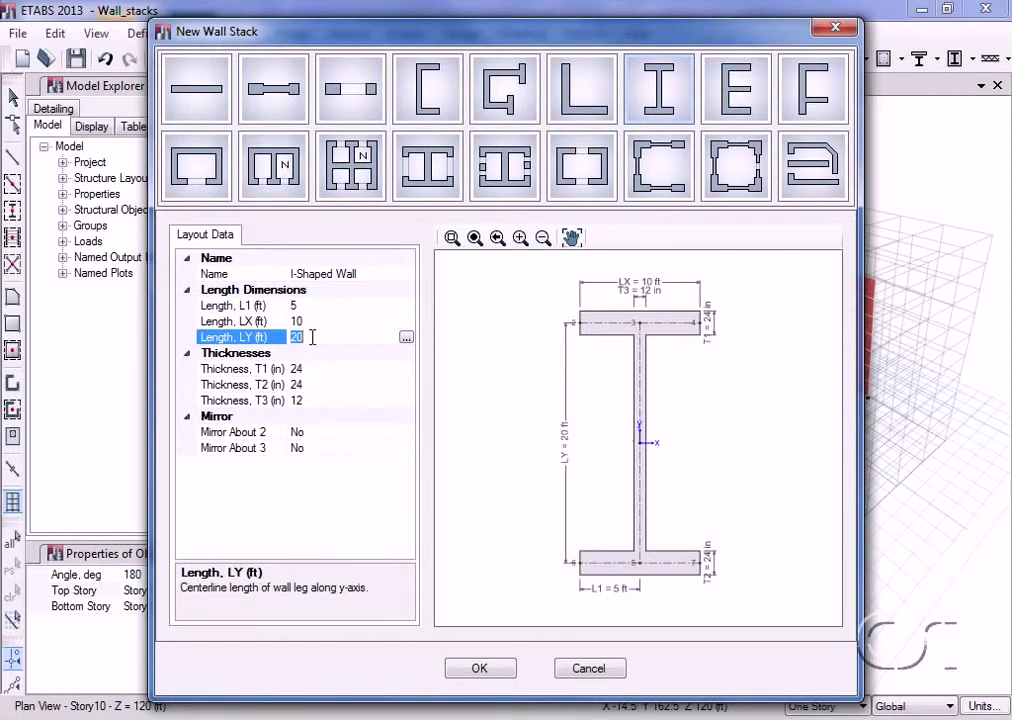
type("14")
key("Return")
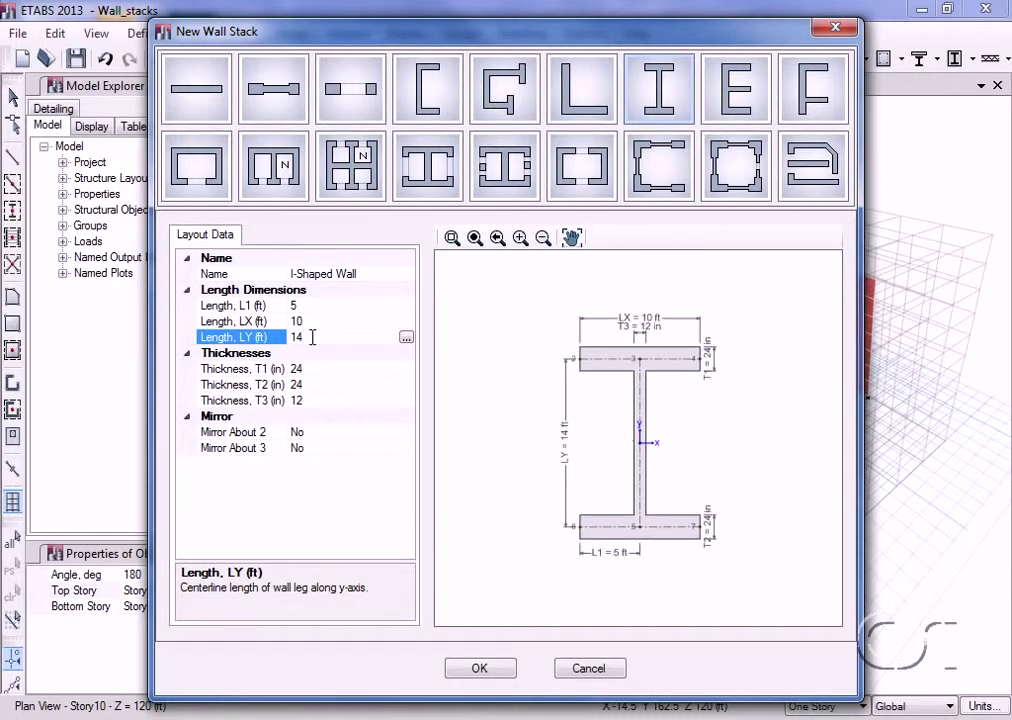
left_click(474, 668)
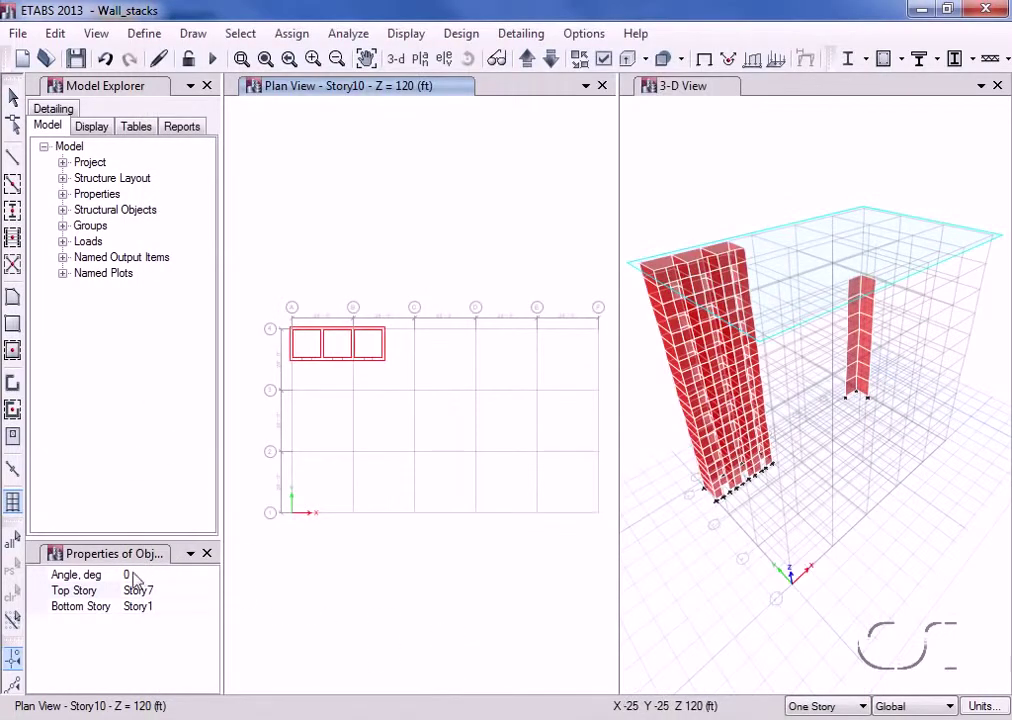
- Place the I-shaped stack near the plan centre at 45° with Story5 as top story
left_click(131, 574)
type("45")
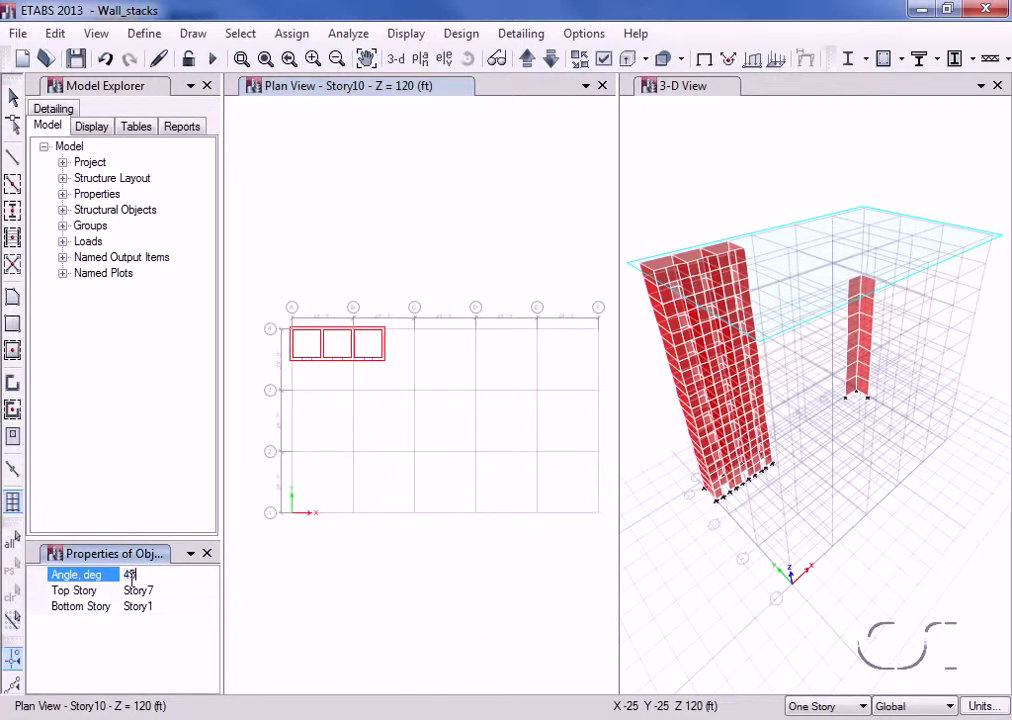
left_click(158, 589)
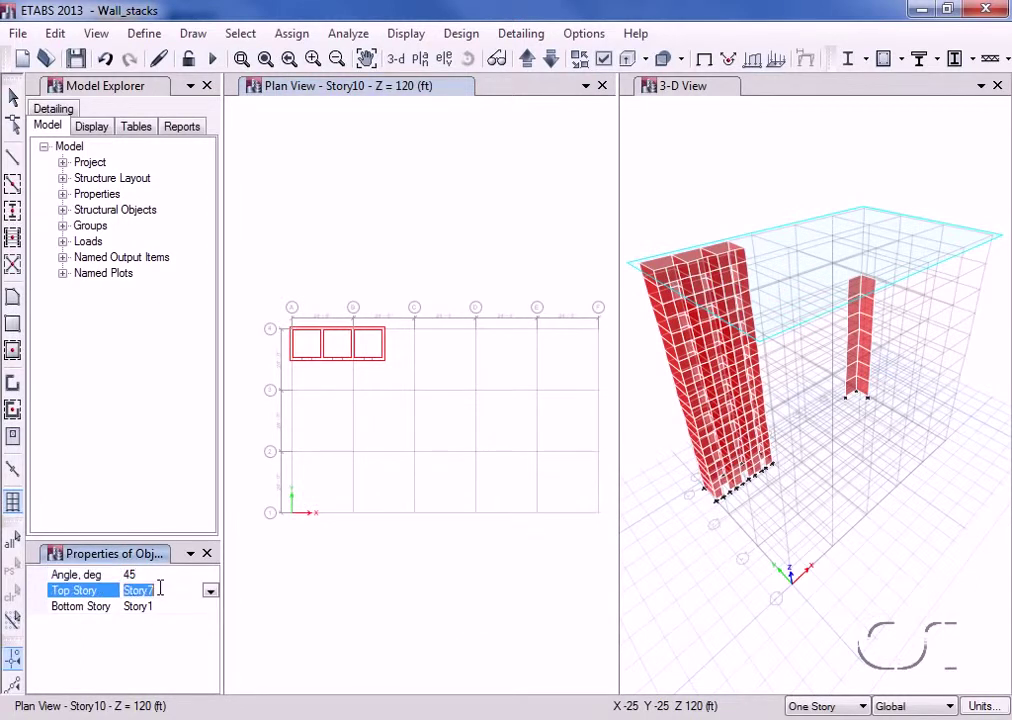
left_click(210, 591)
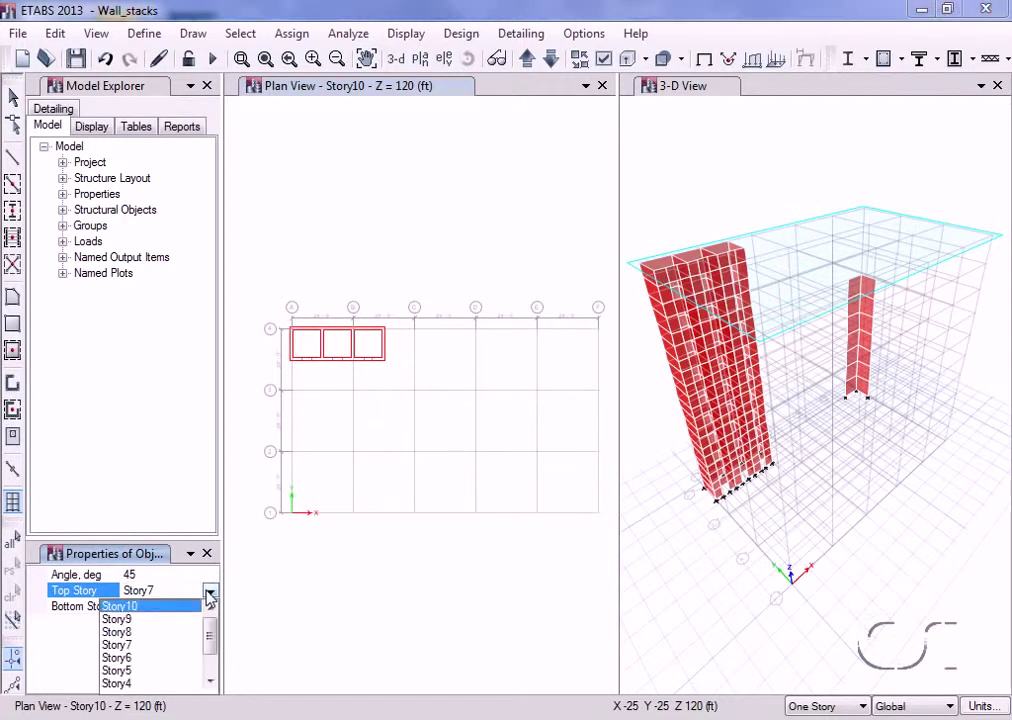
left_click(138, 671)
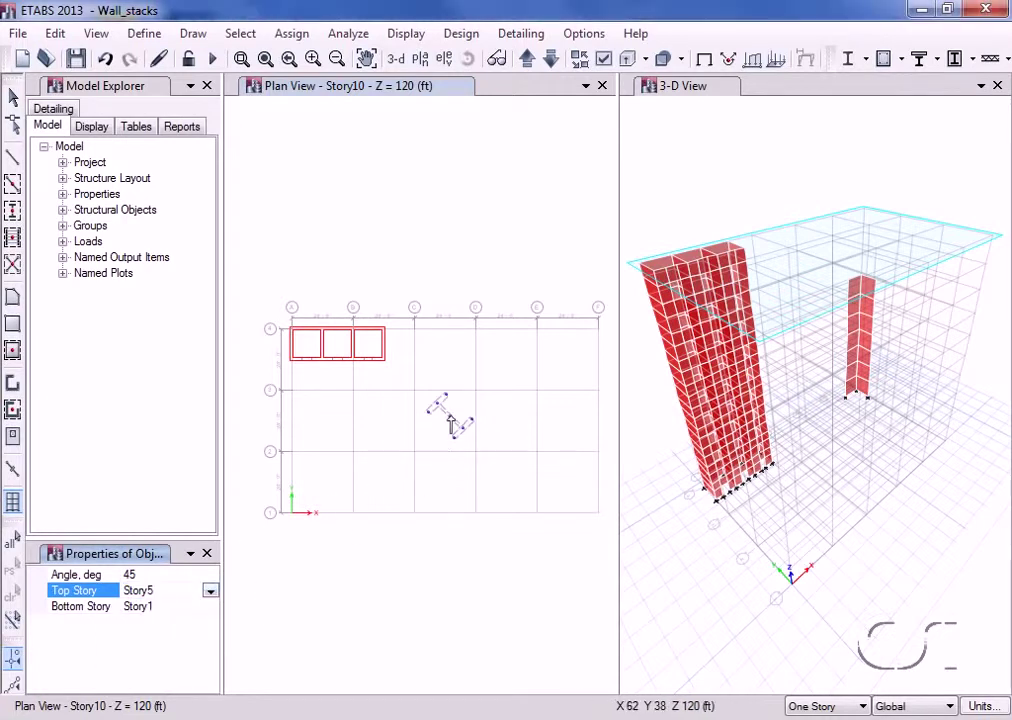
left_click(451, 423)
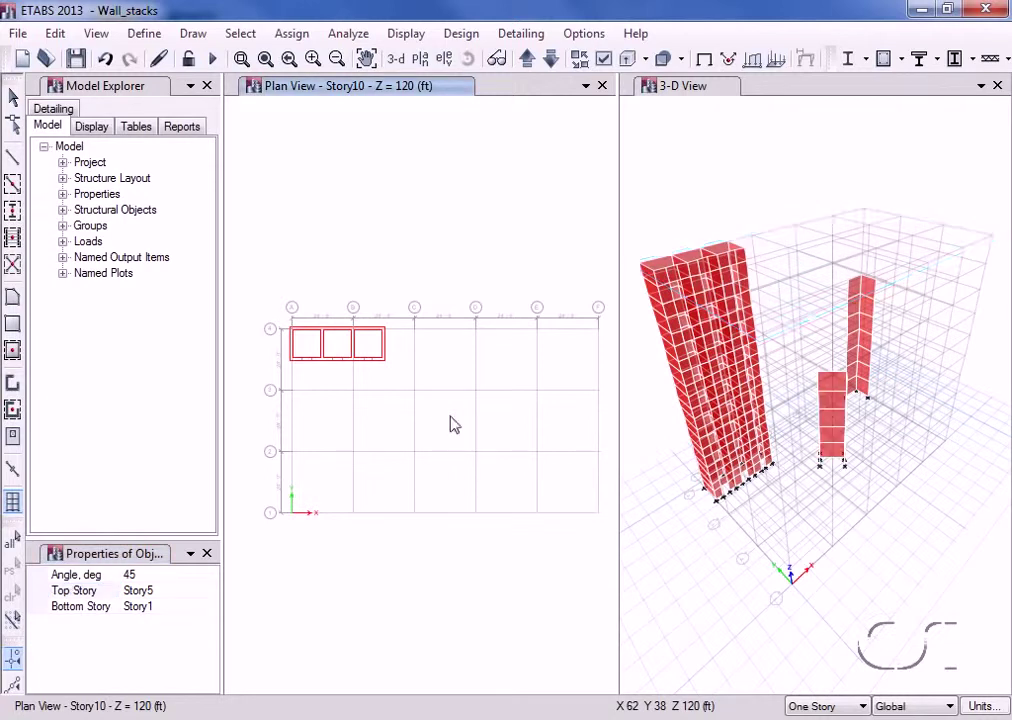
left_click(14, 98)
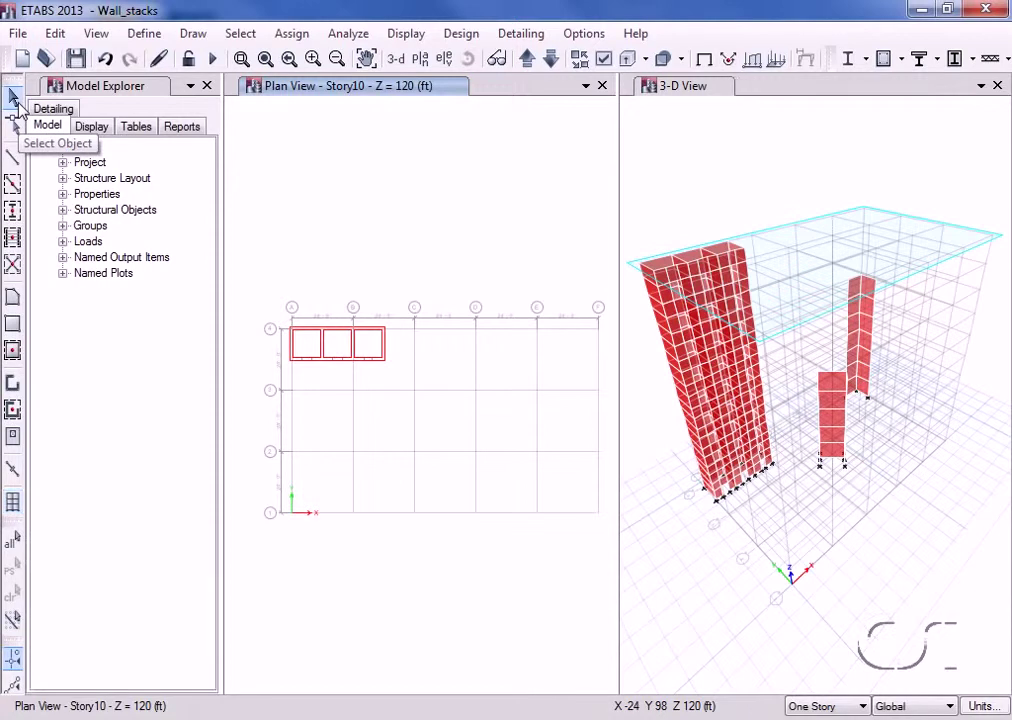
- Step the plan view down from Story10 to Story5 to show the I-shaped wall
left_click(549, 63)
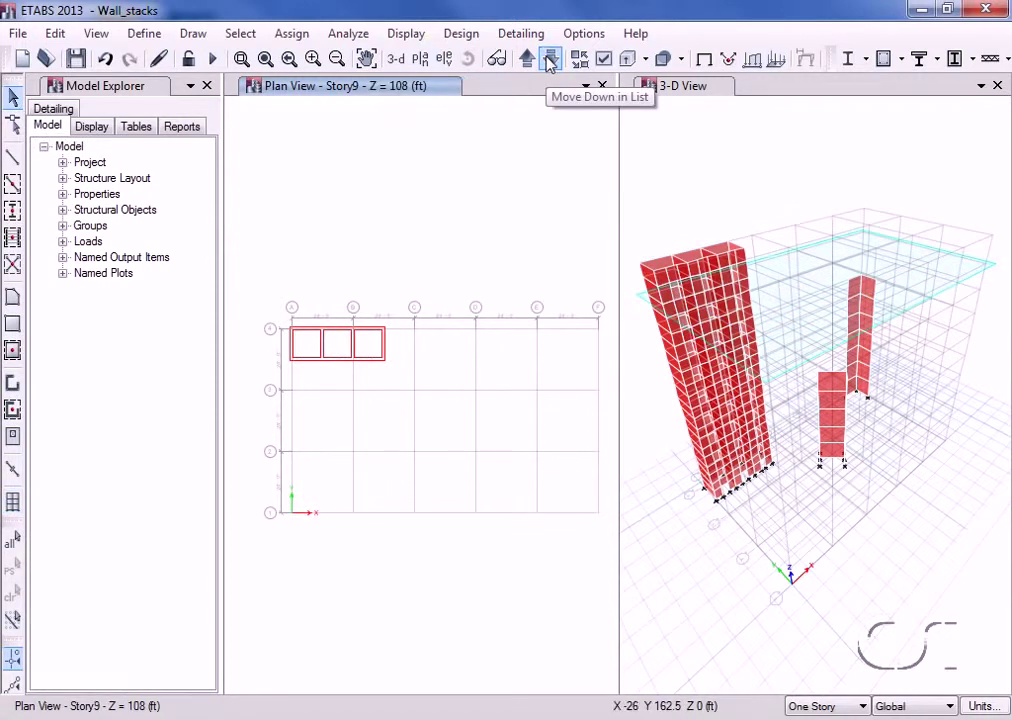
left_click(549, 63)
left_click(549, 63)
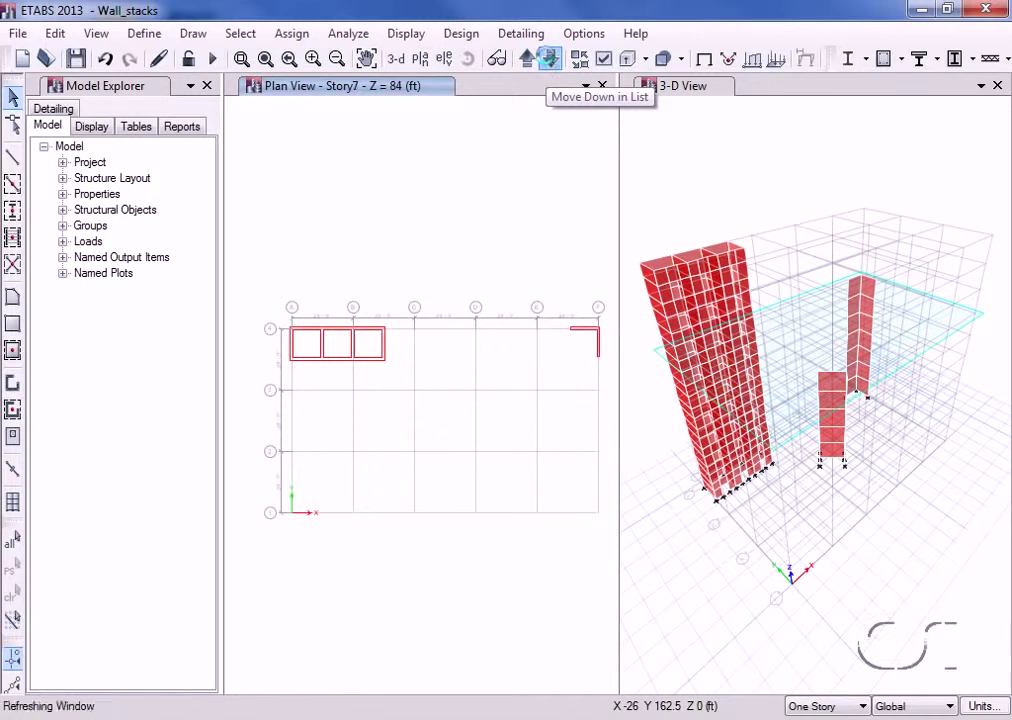
left_click(549, 63)
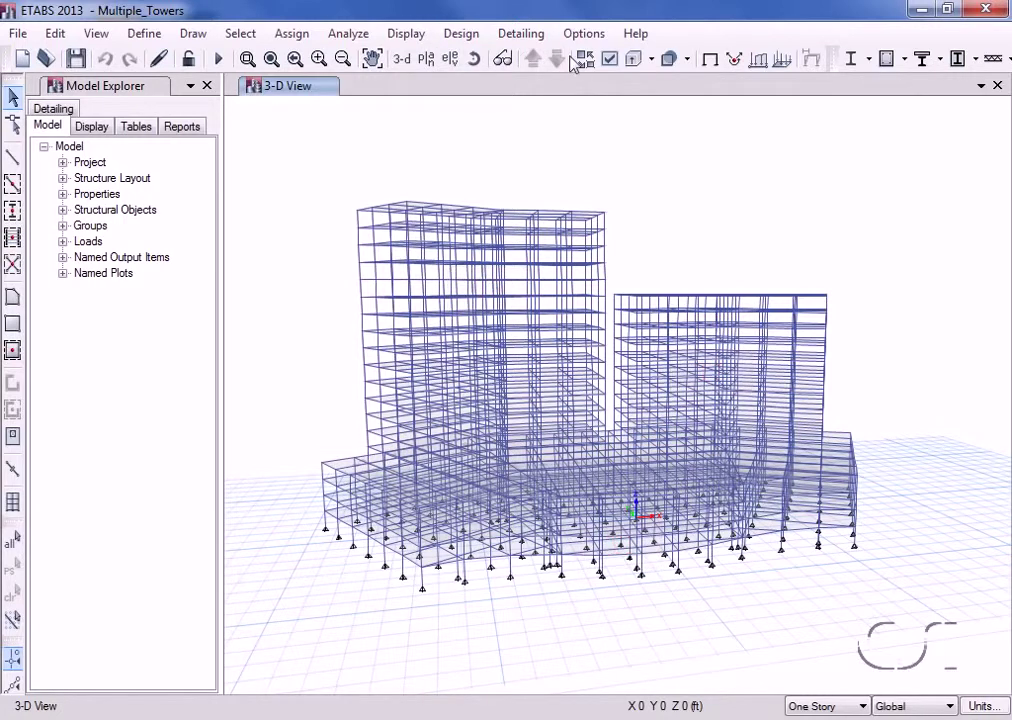
- Set the 3-D view display options to colour objects by Towers
left_click(609, 59)
left_click(560, 157)
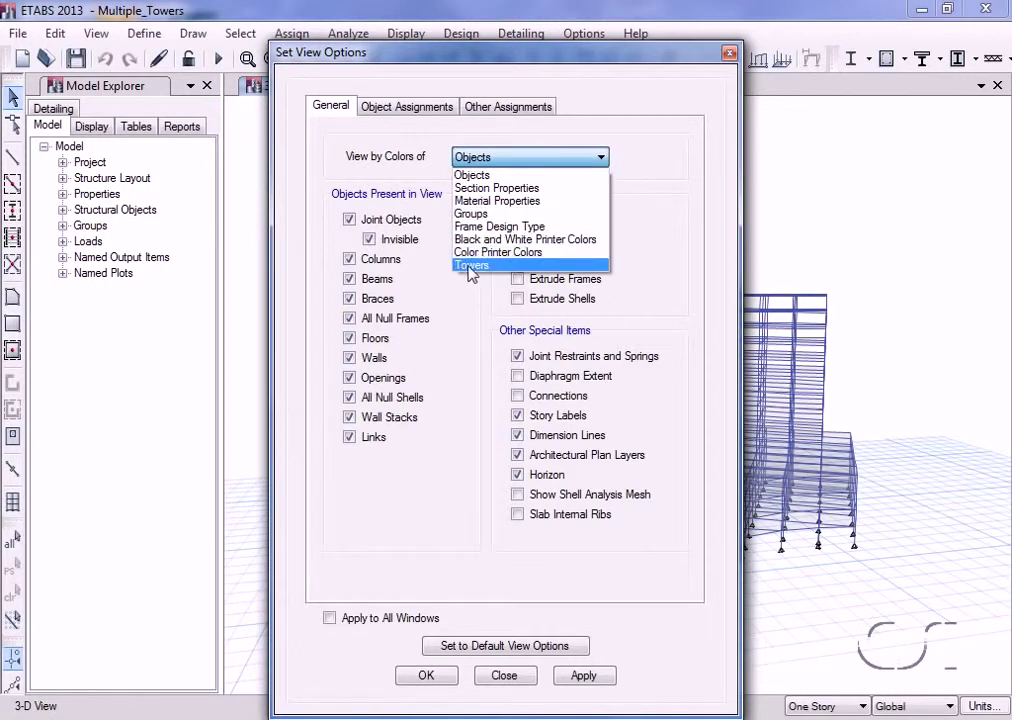
left_click(474, 266)
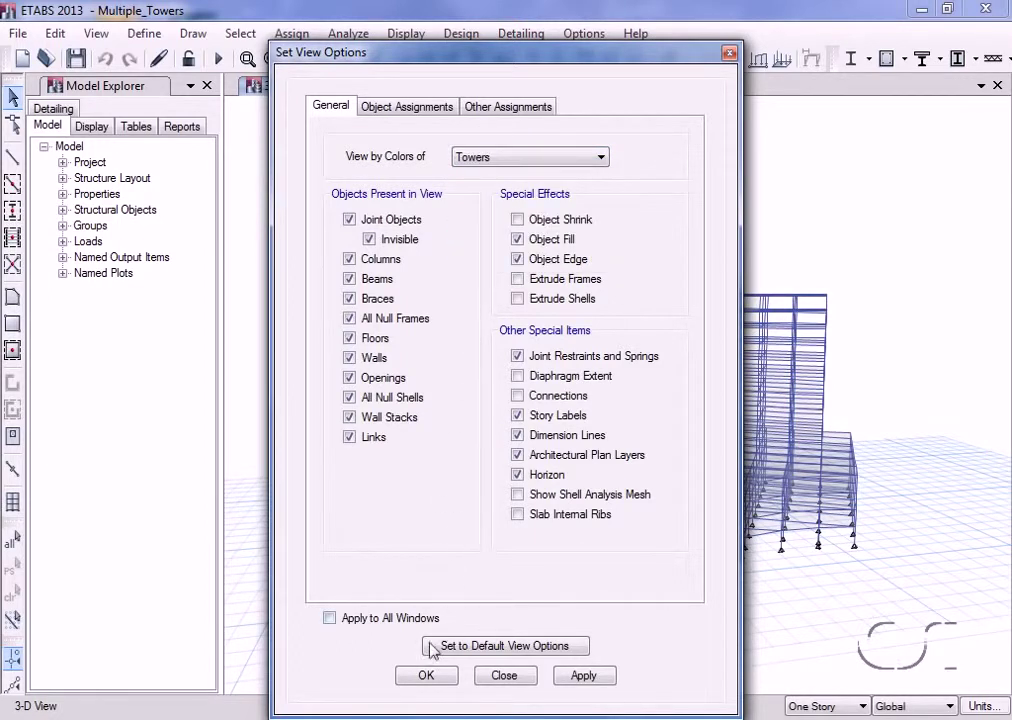
left_click(427, 673)
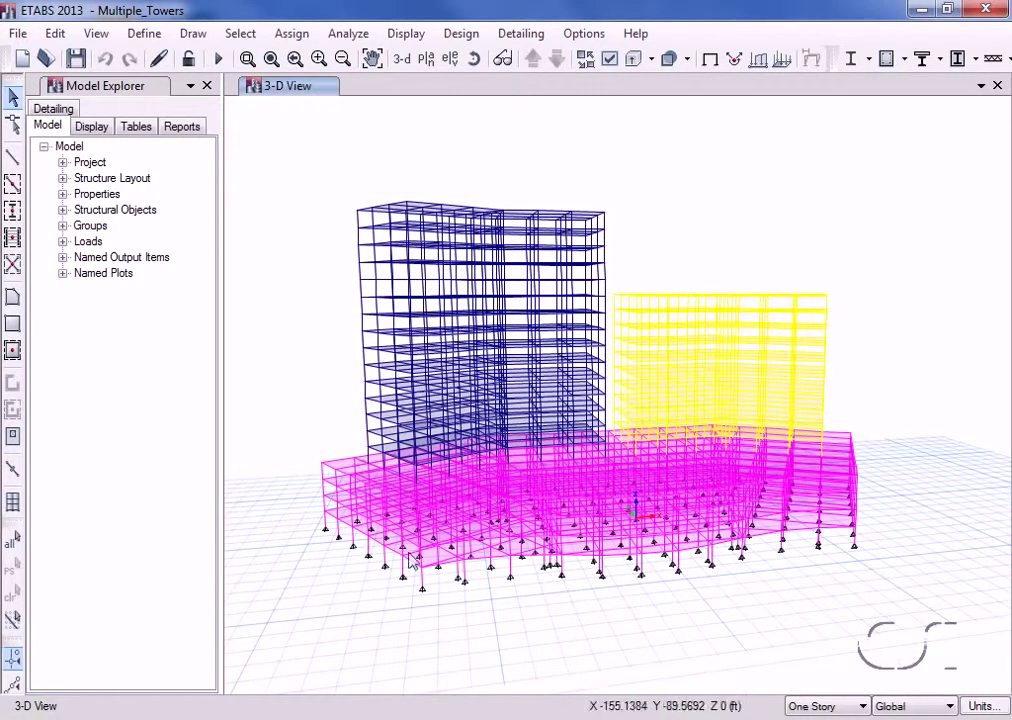
left_click(97, 36)
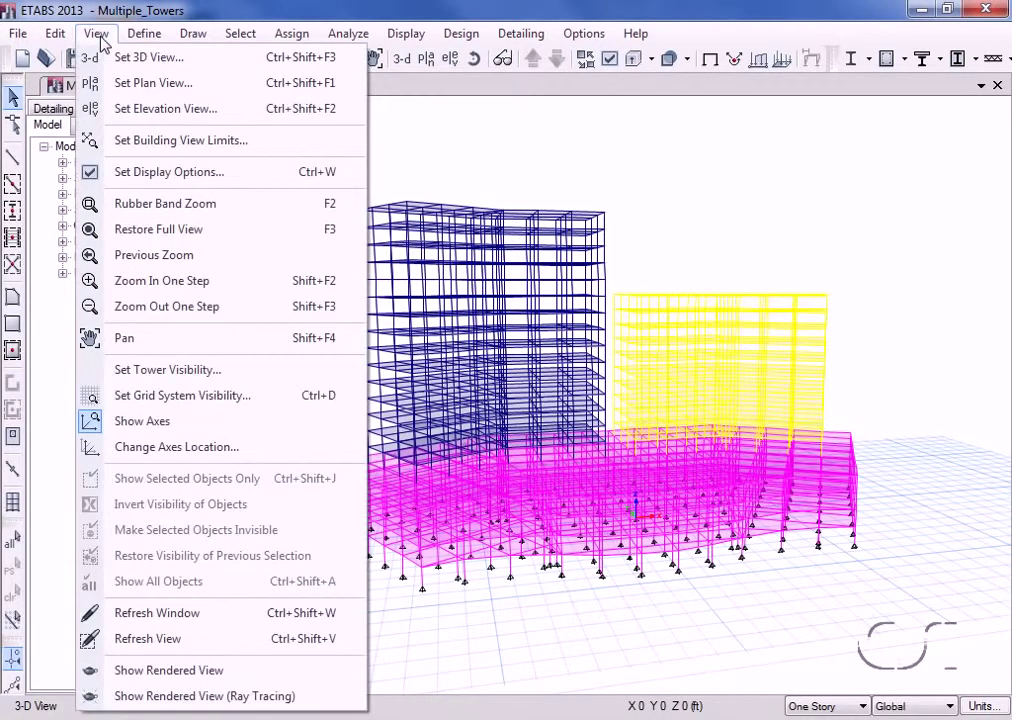
left_click(214, 381)
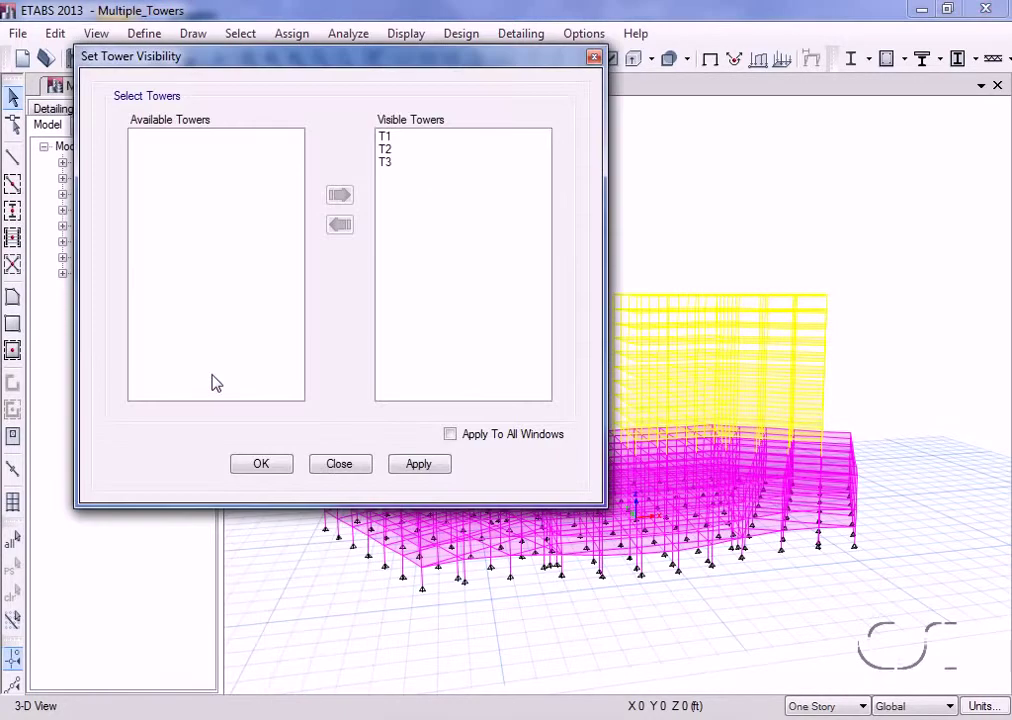
left_click(390, 150)
left_click(388, 162, "shift")
left_click(341, 224)
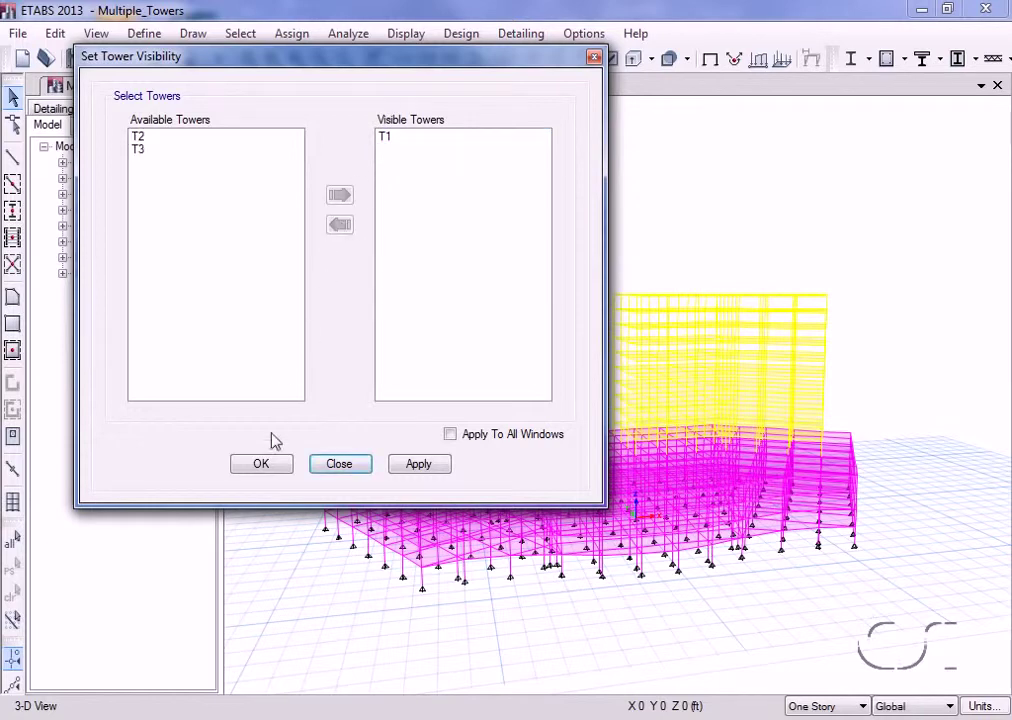
left_click(266, 463)
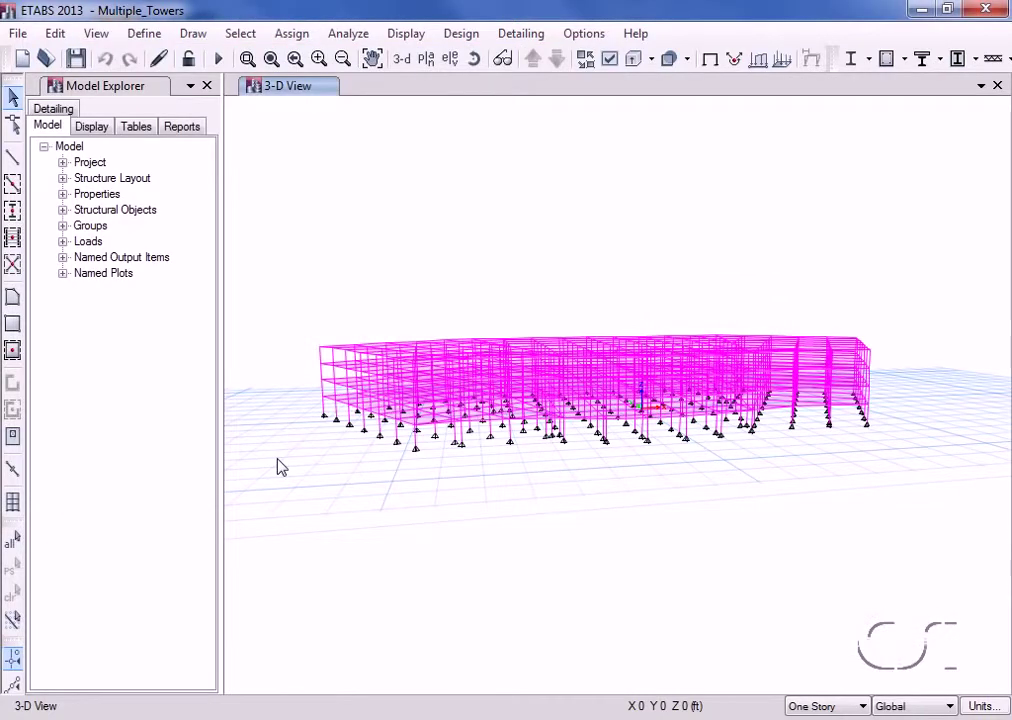
left_click(96, 34)
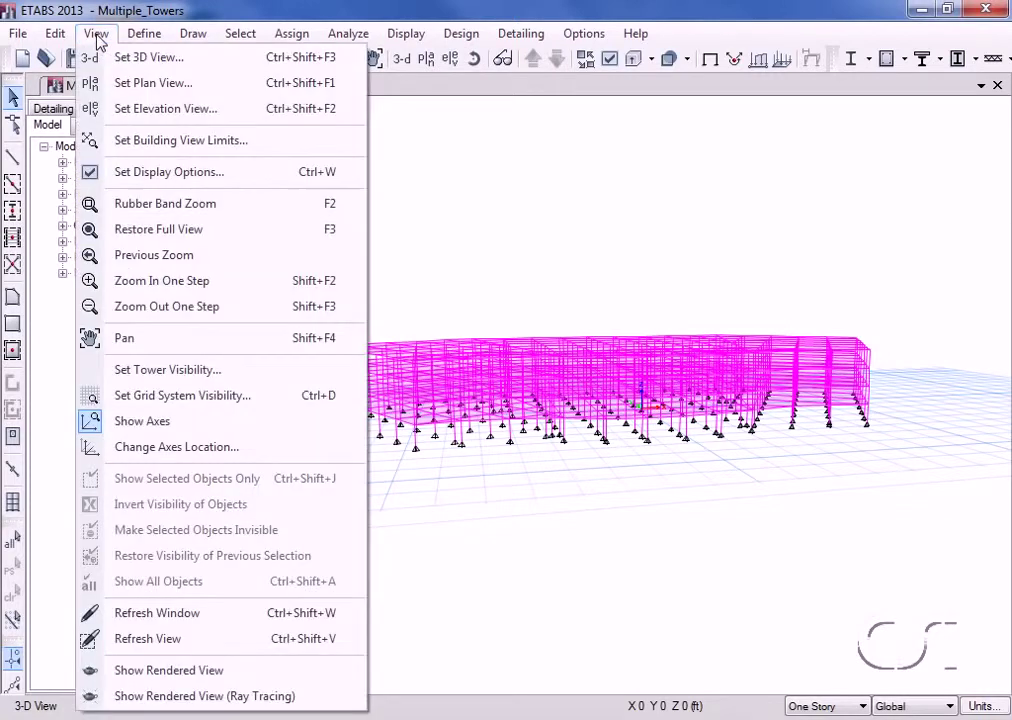
left_click(150, 369)
left_click(138, 137)
left_click(338, 196)
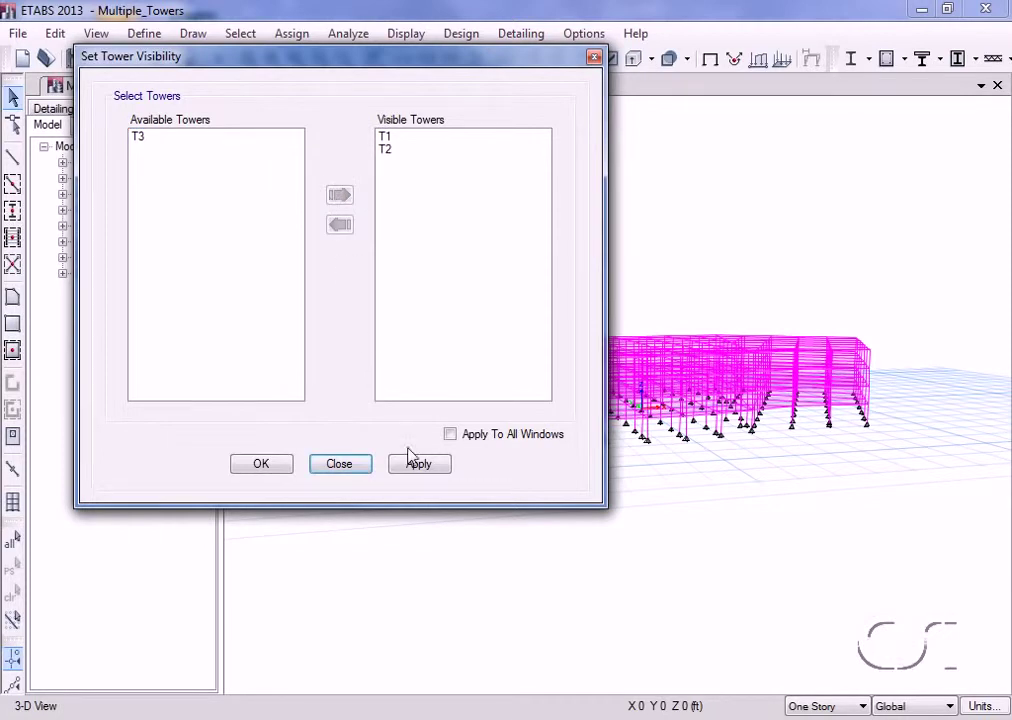
left_click(418, 466)
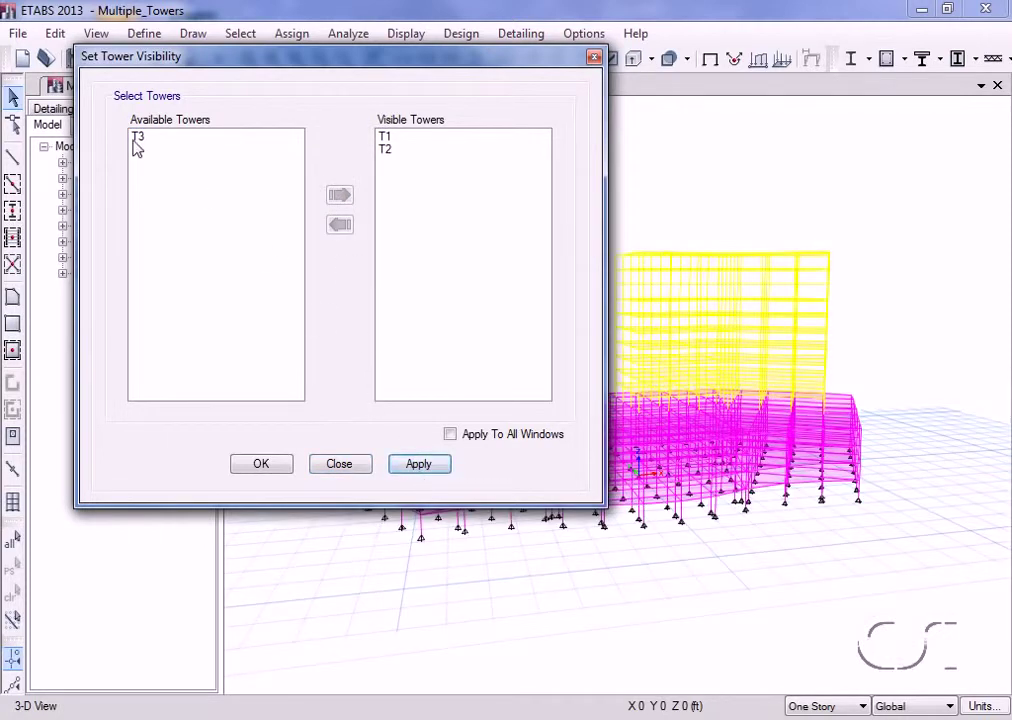
left_click(137, 138)
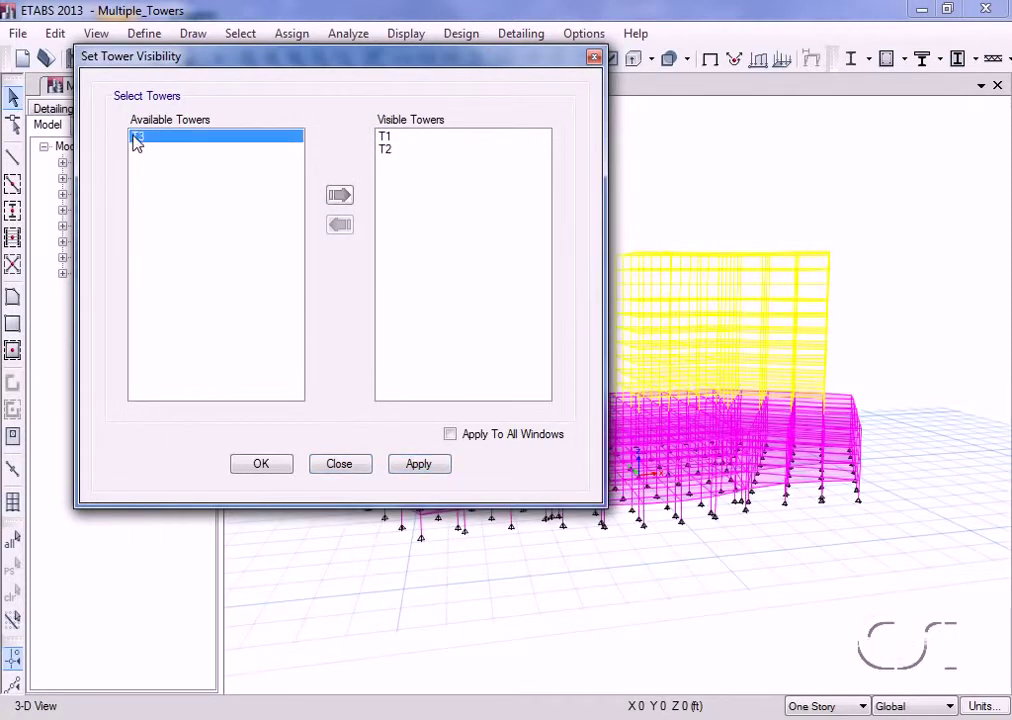
left_click(339, 195)
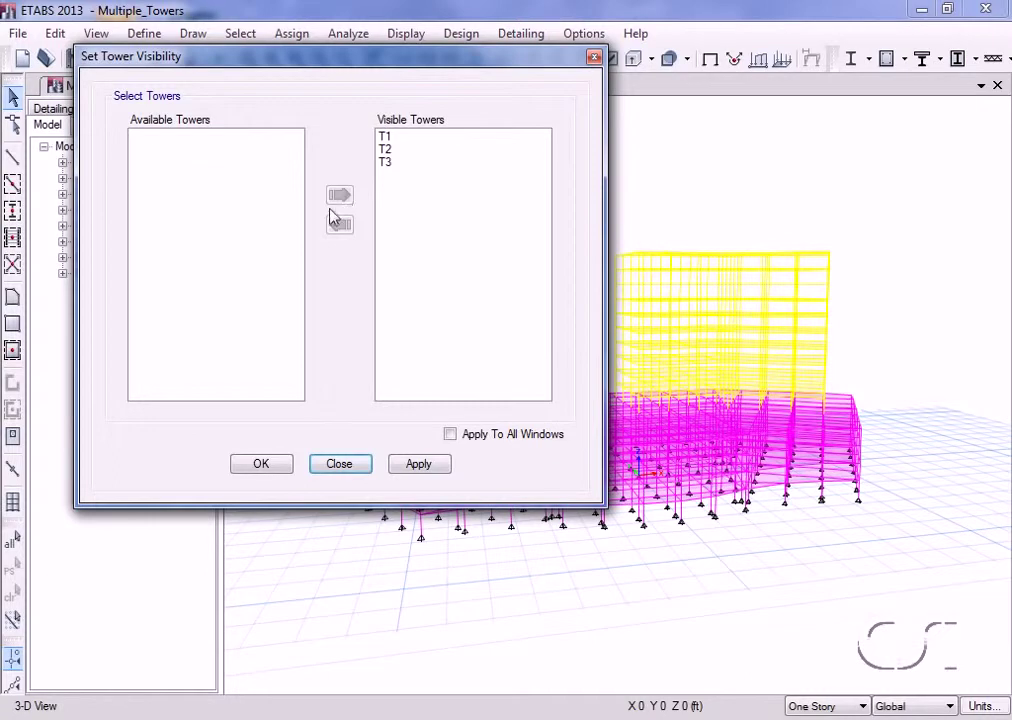
left_click(283, 463)
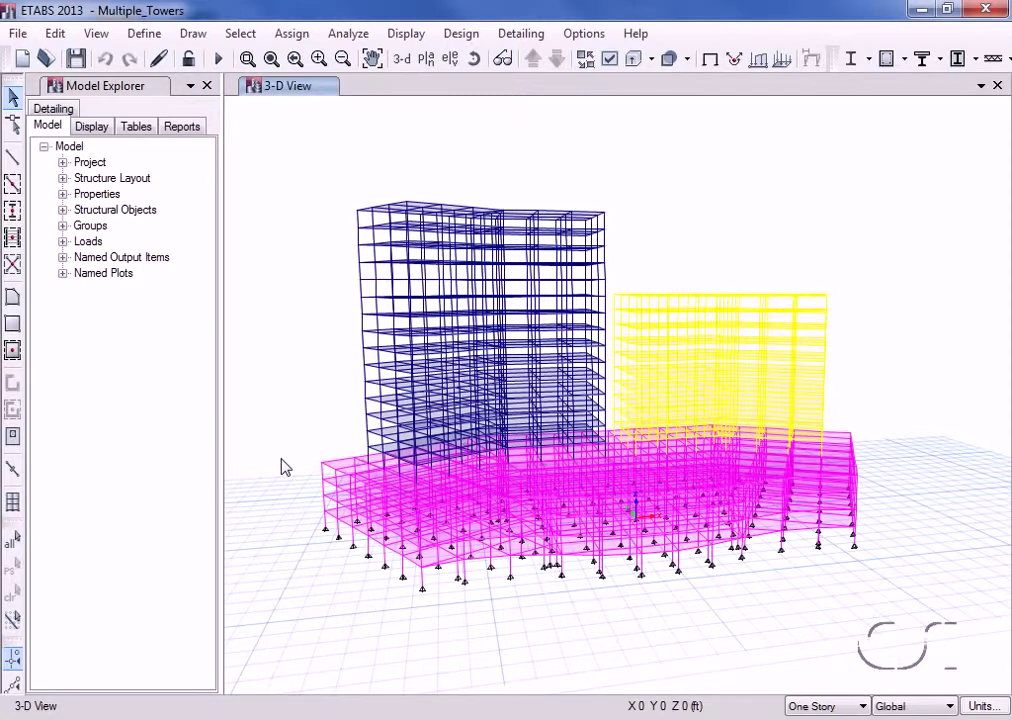
- Inspect column C74's information, showing tower T3 at Story15, and close it
right_click(358, 224)
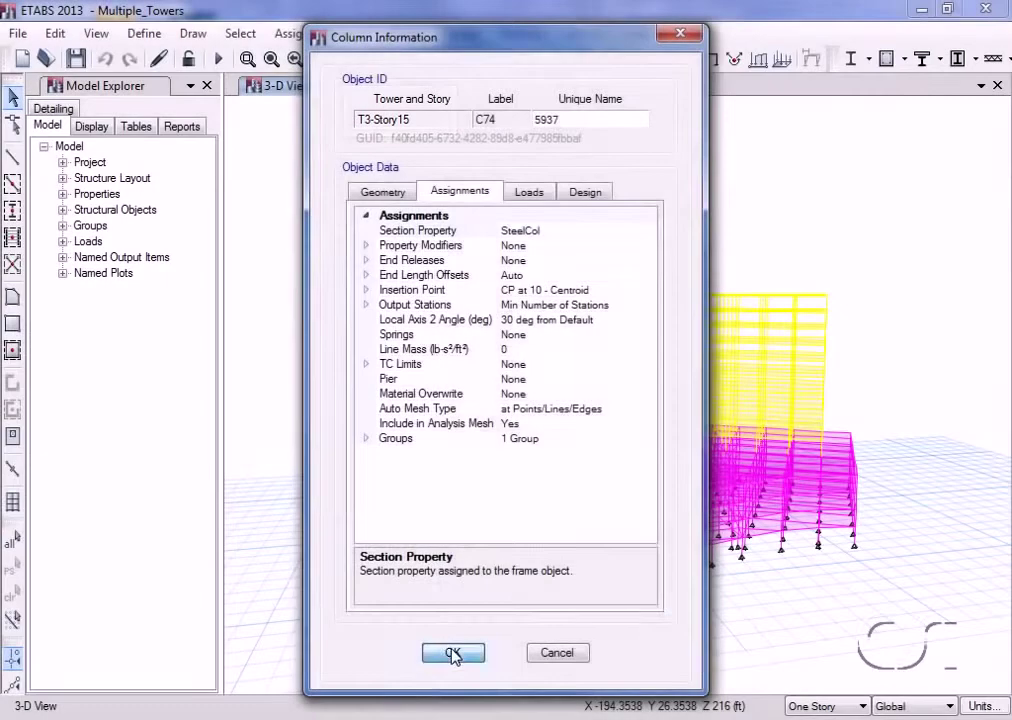
left_click(453, 653)
left_click(585, 34)
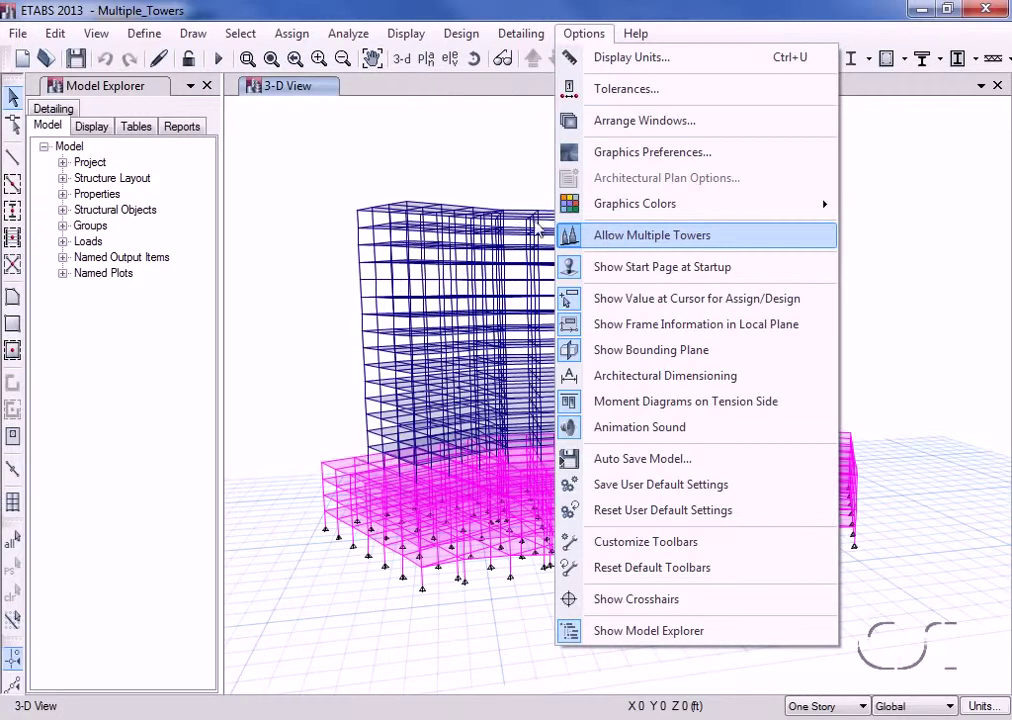
- Review tower T3's data in the Towers, Stories and Grid Systems editor without changes
left_click(62, 40)
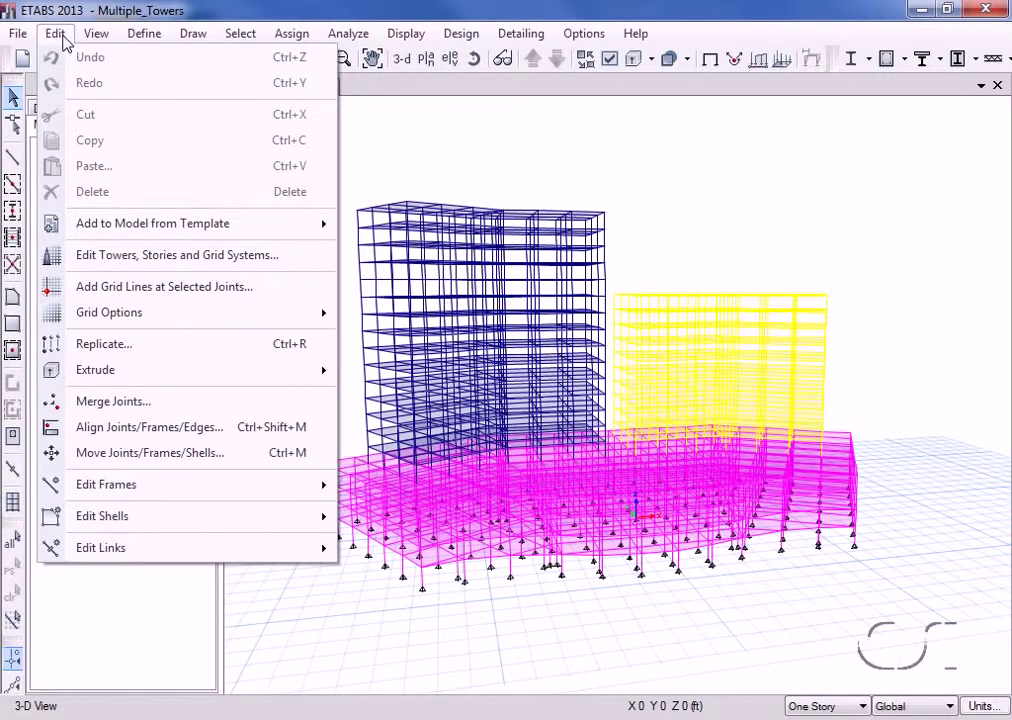
left_click(173, 263)
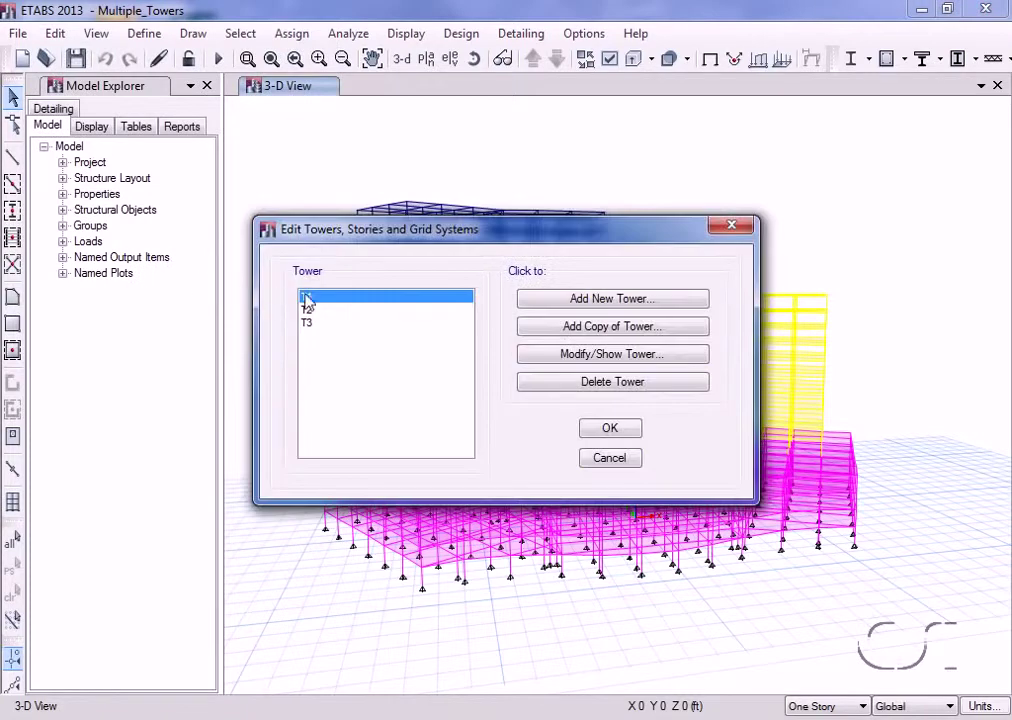
left_click(307, 323)
left_click(650, 356)
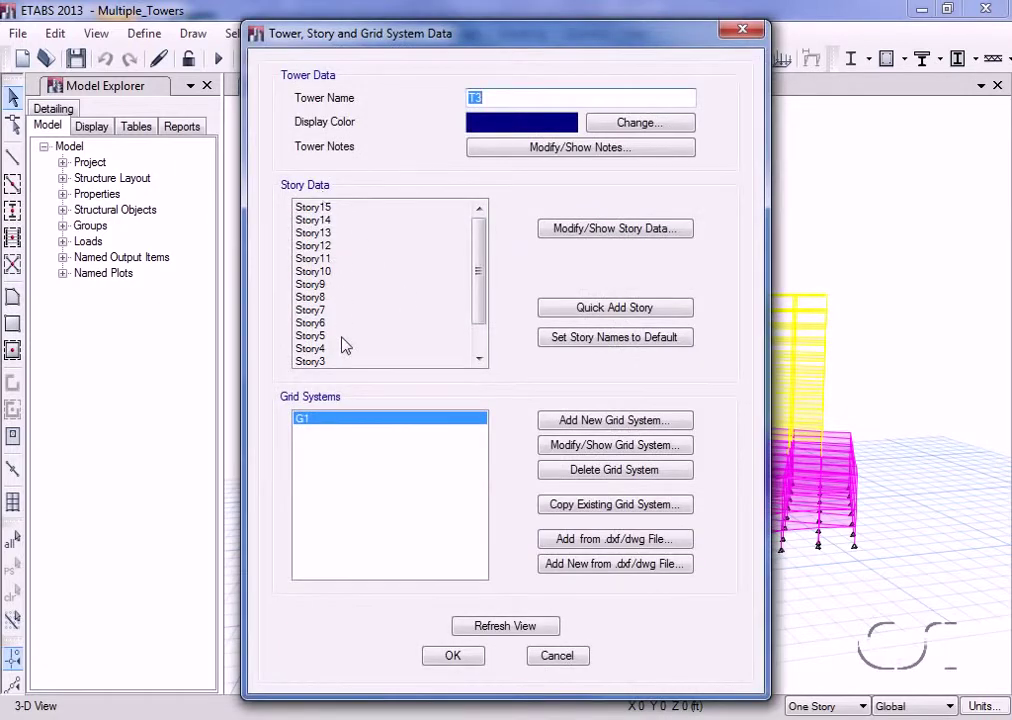
left_click(452, 656)
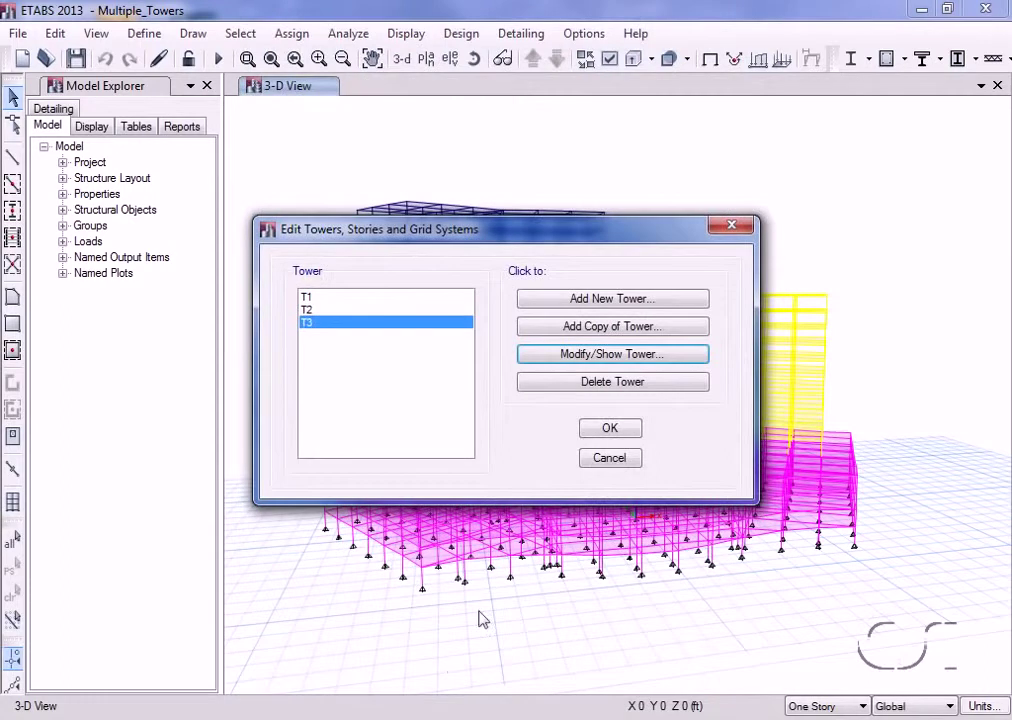
left_click(598, 430)
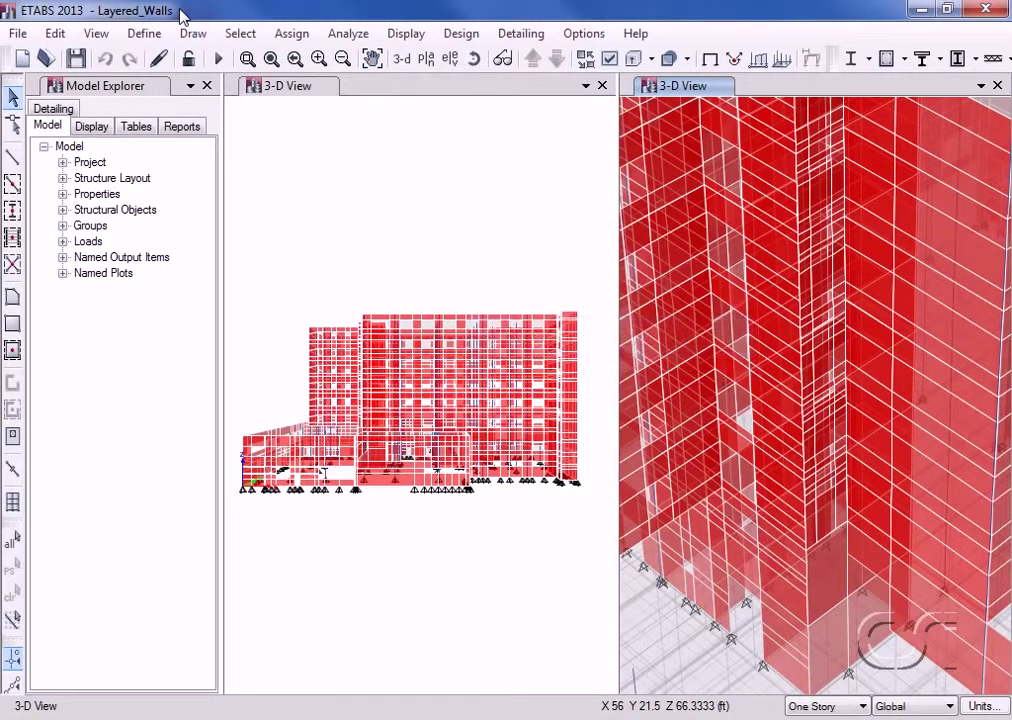
- Switch the Layered_Wall_10" wall property's modeling type to Layered
left_click(150, 34)
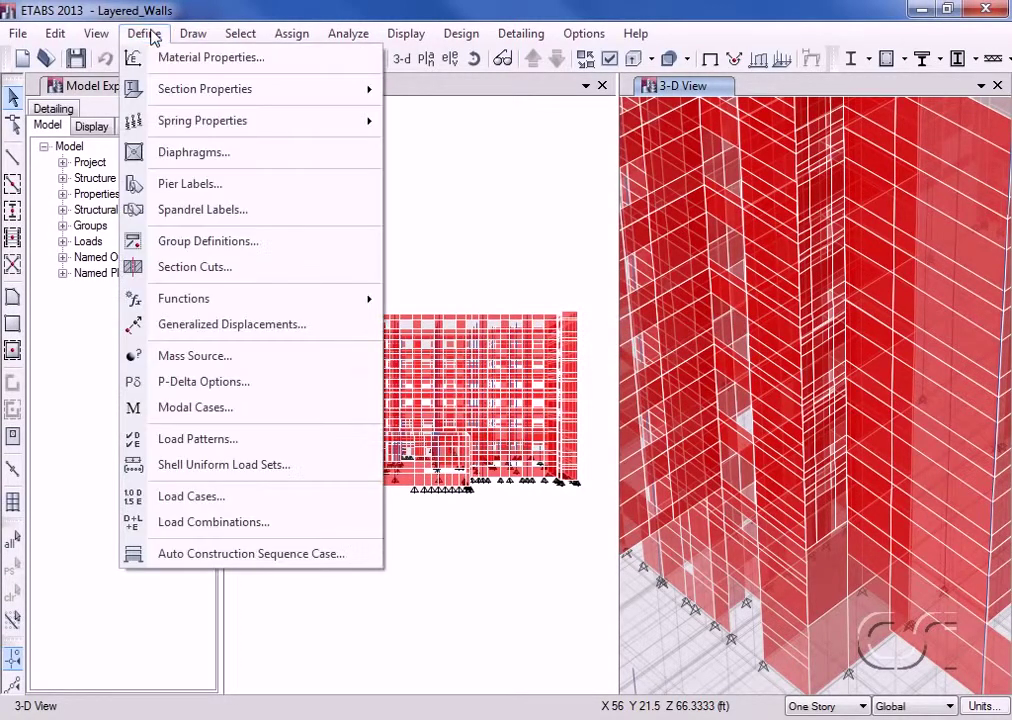
mouse_move(205, 89)
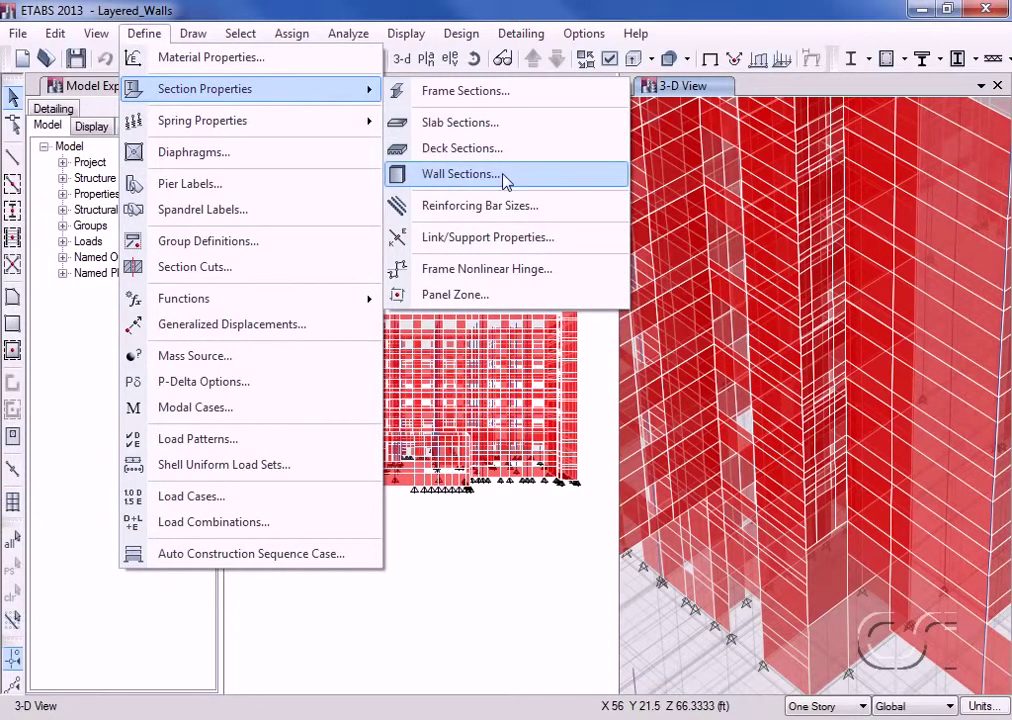
left_click(505, 180)
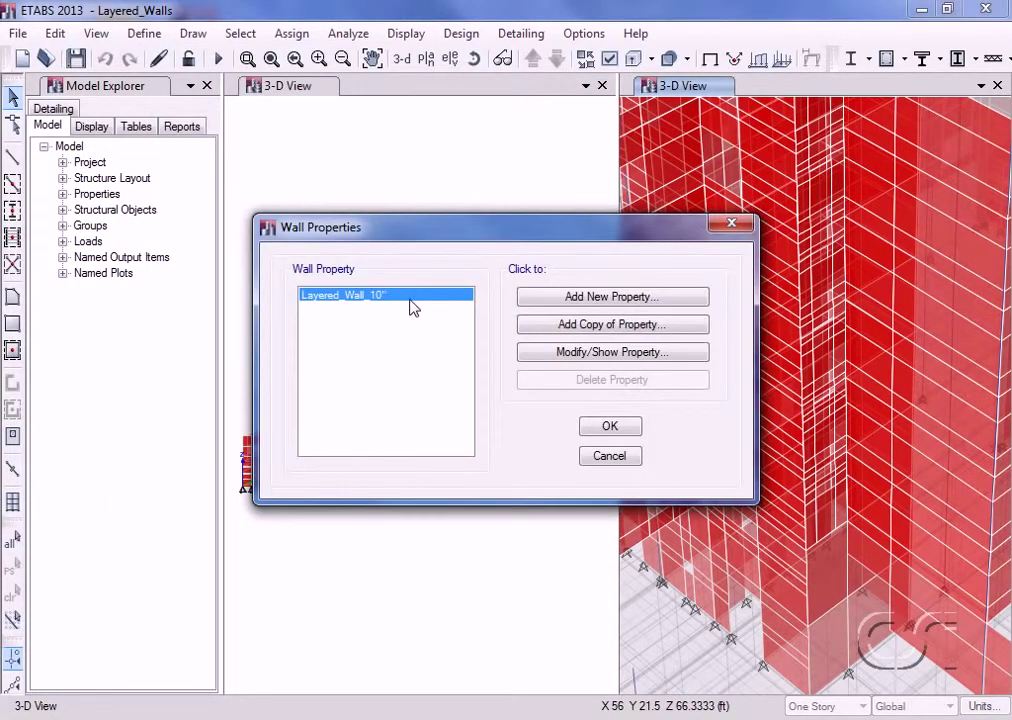
left_click(576, 354)
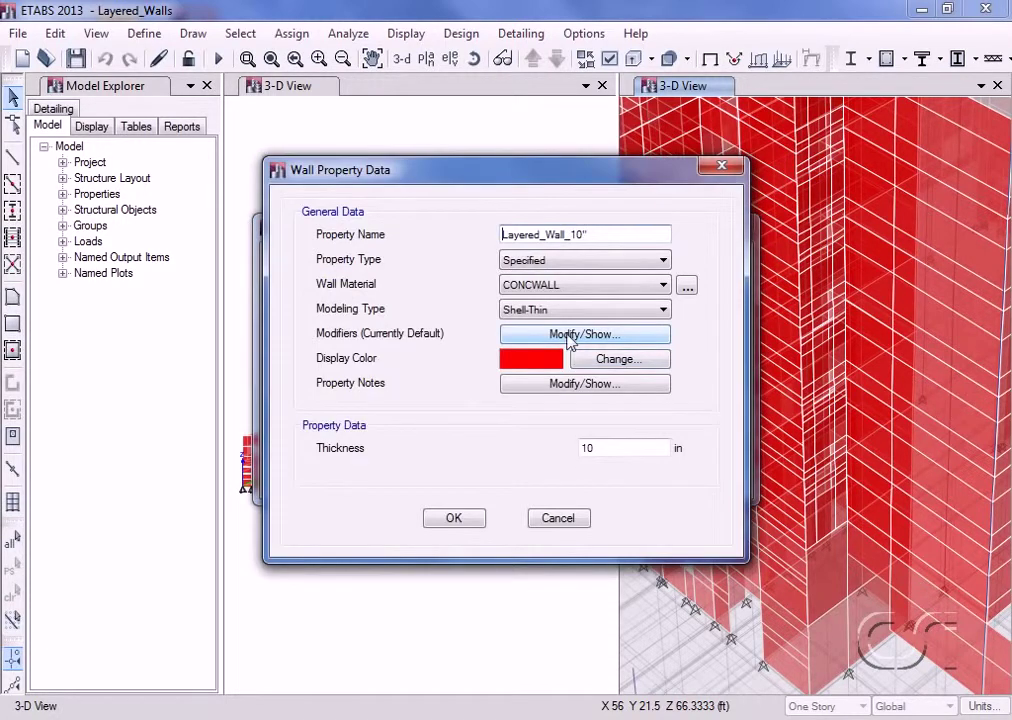
left_click(563, 311)
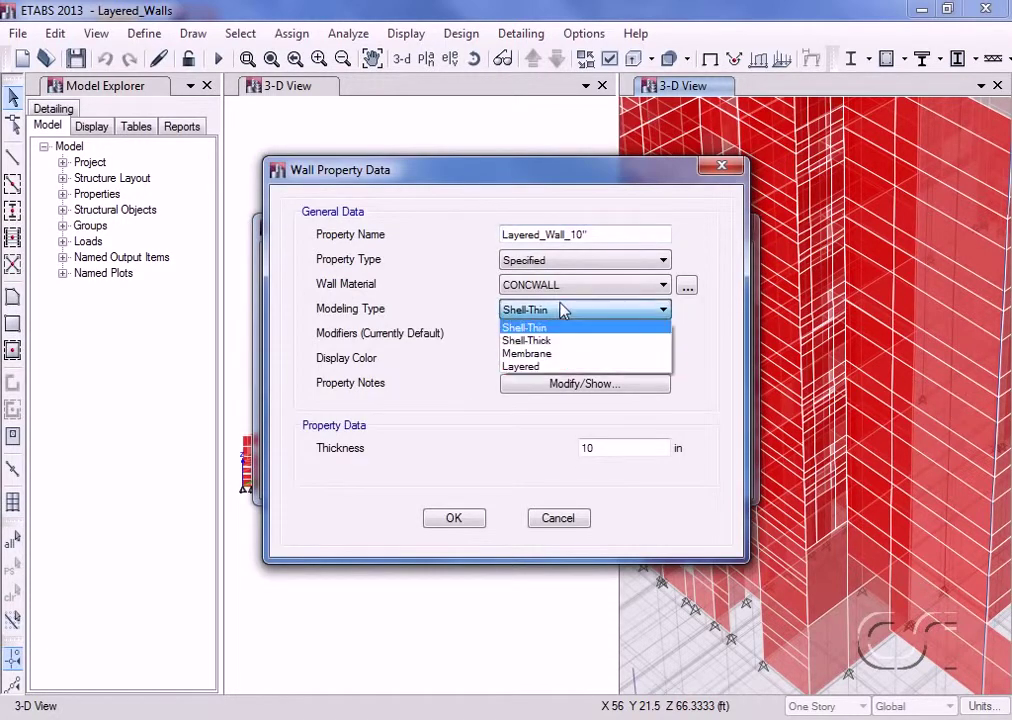
left_click(561, 367)
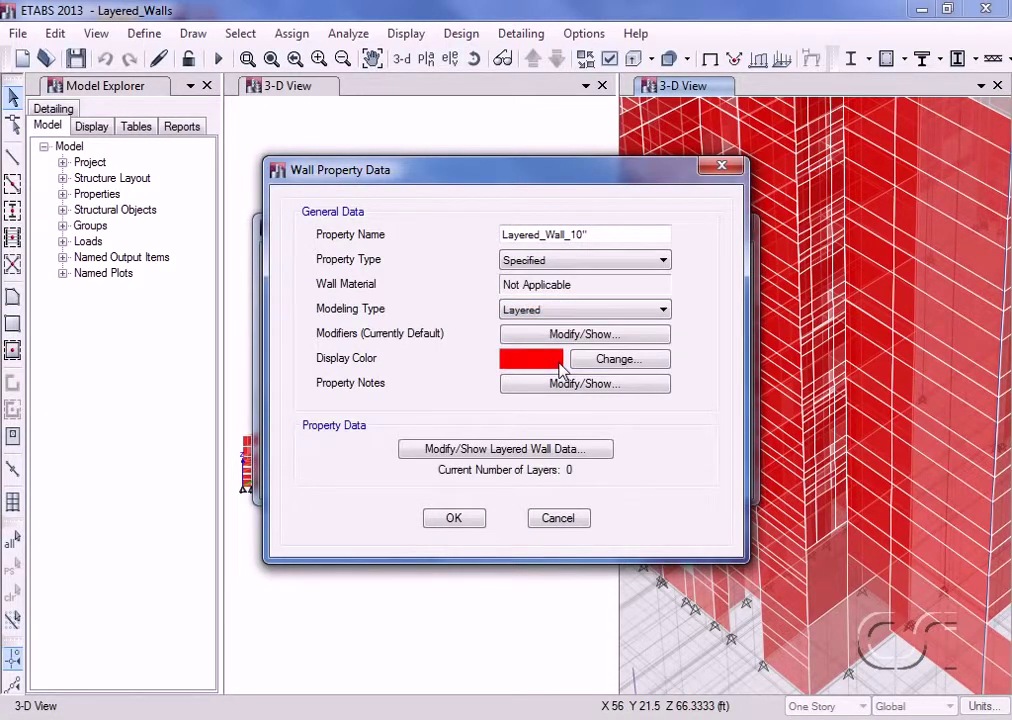
- Generate wall layers by Parametric Quick Start: 10 in concrete with nonlinear S22 behaviour
left_click(540, 450)
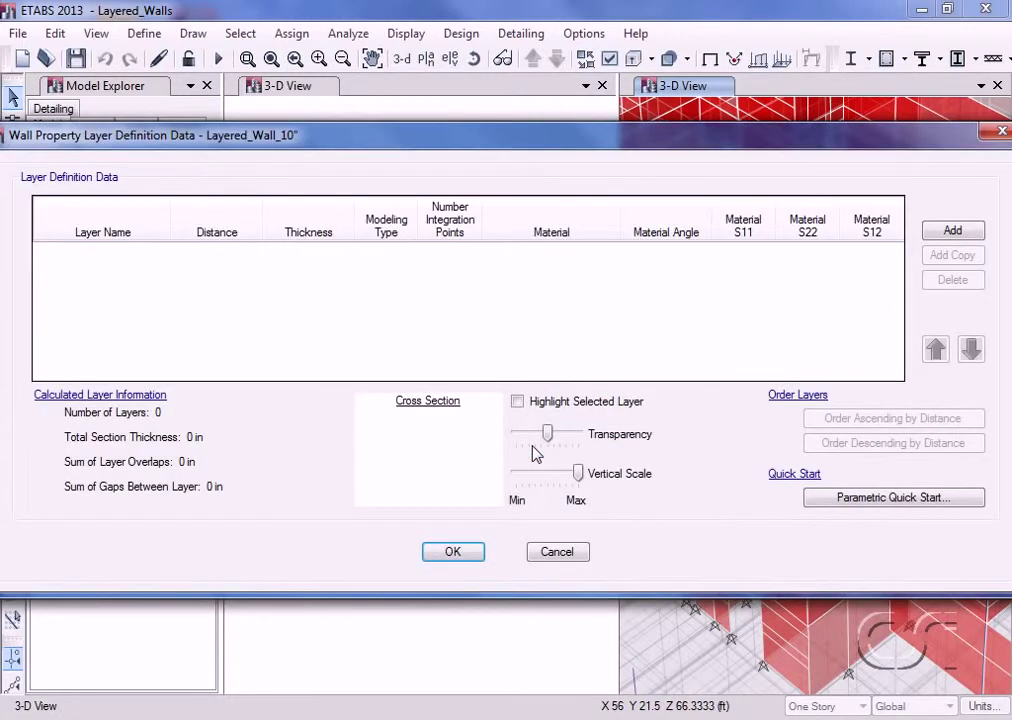
left_click(926, 506)
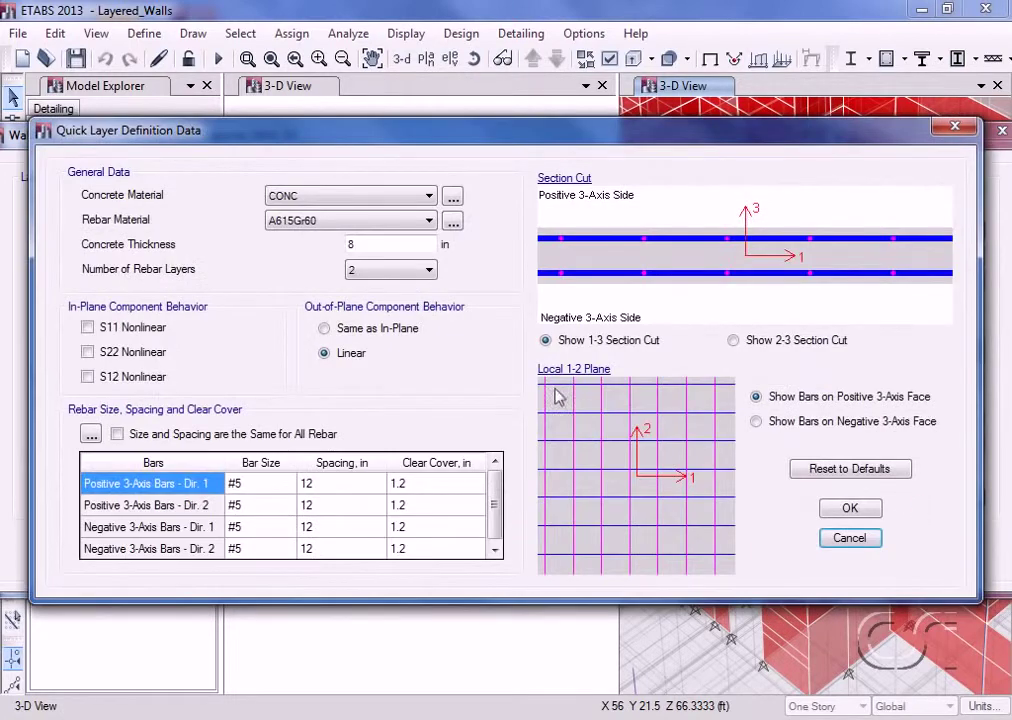
left_click(401, 242)
type("10")
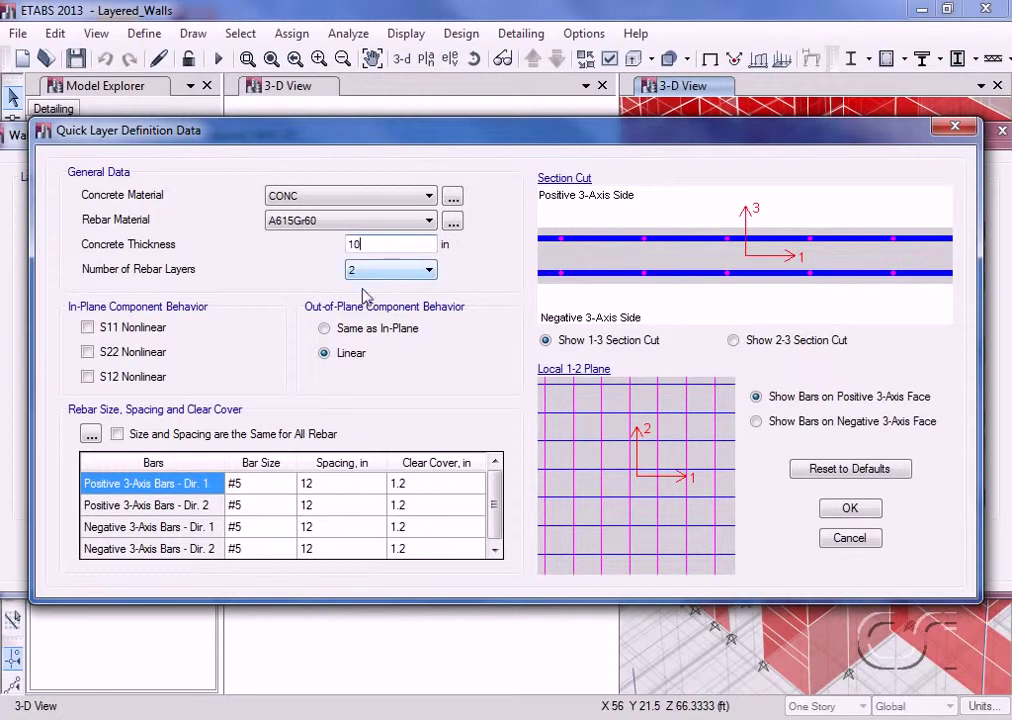
left_click(88, 354)
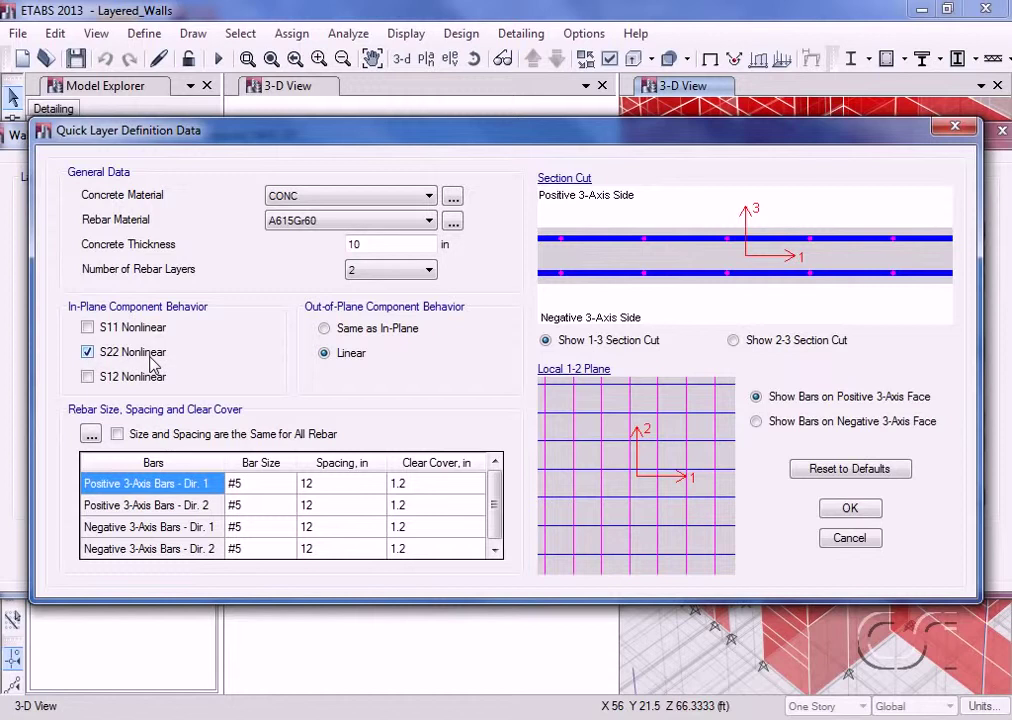
left_click(847, 510)
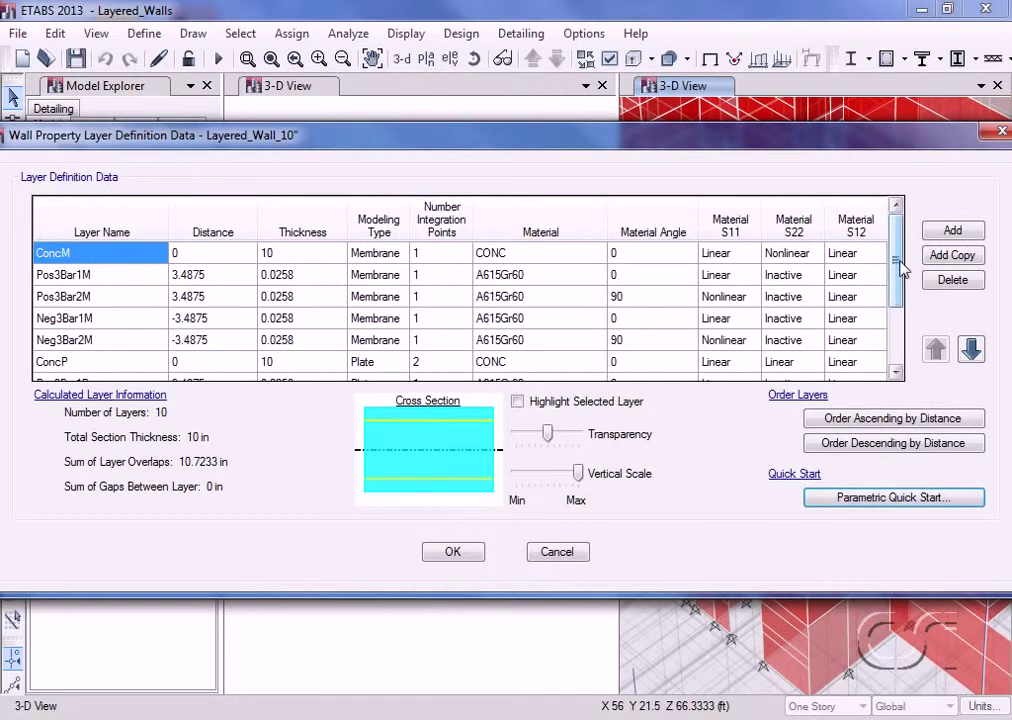
- Review the resulting ten-layer definition and accept it through all wall property dialogs
left_click_drag(898, 266, 898, 355)
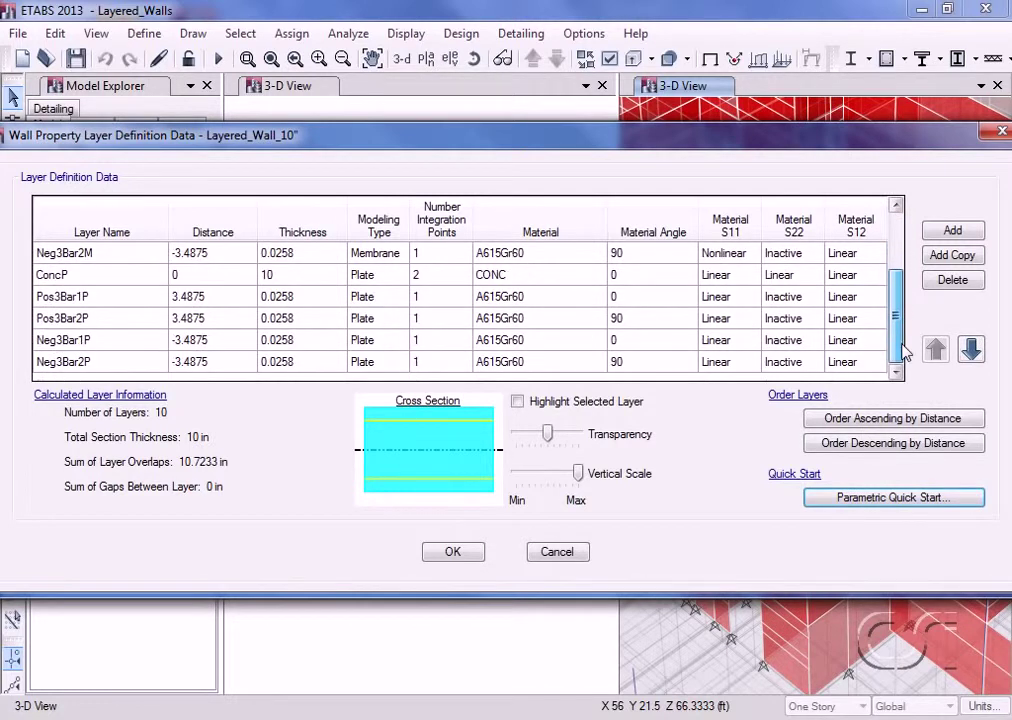
scroll(910, 333, "up", 2)
scroll(910, 333, "up", 2)
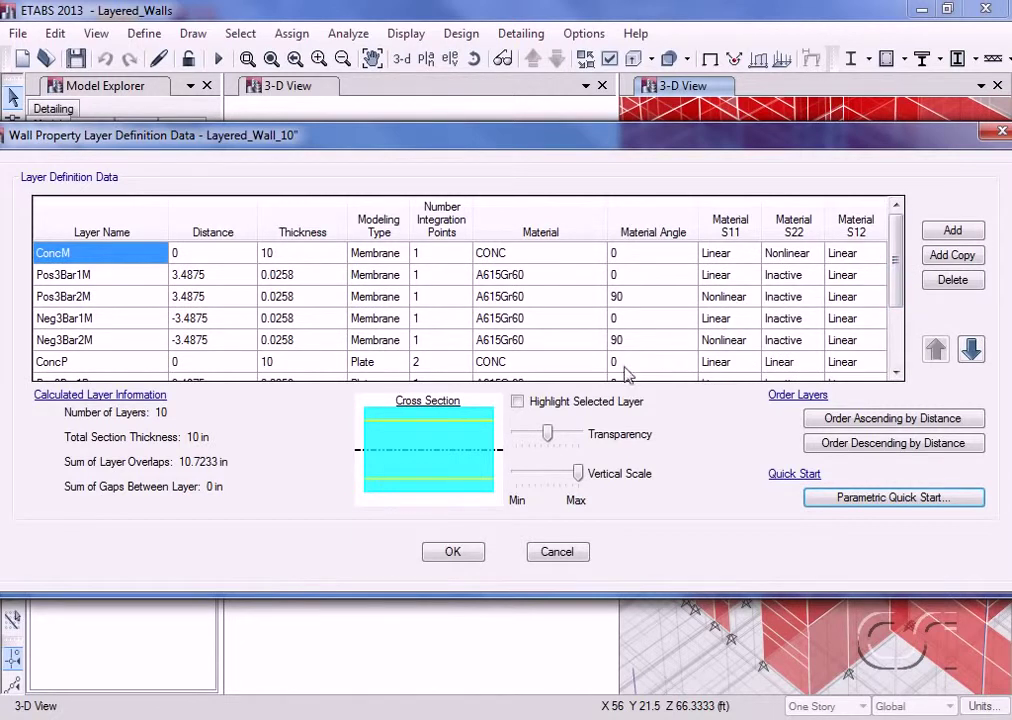
left_click(454, 554)
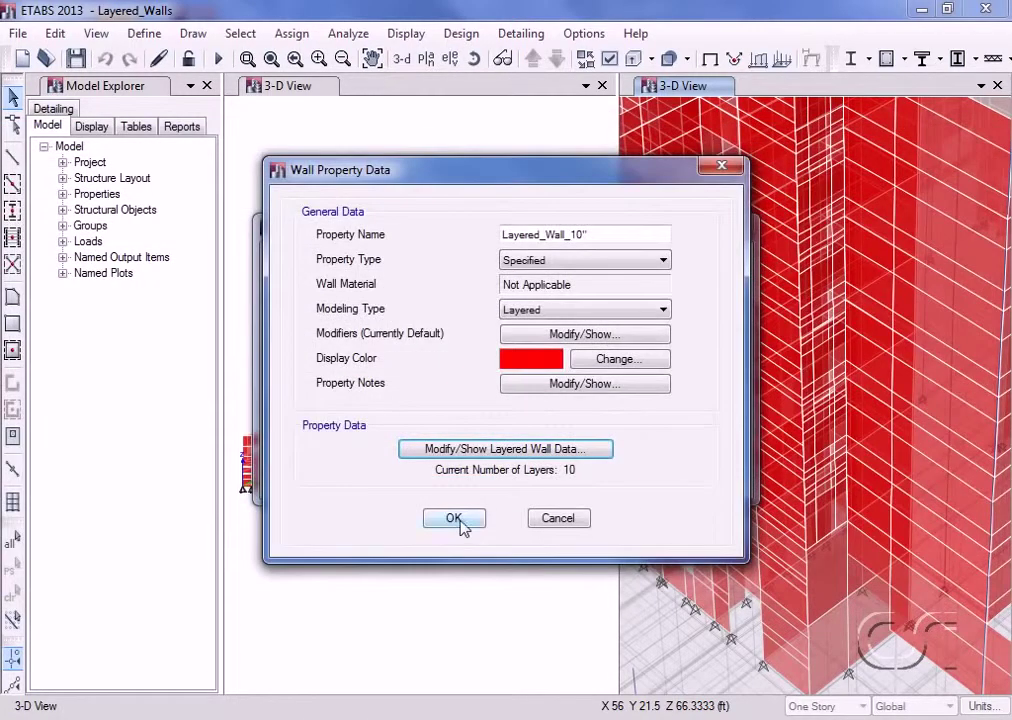
left_click(457, 520)
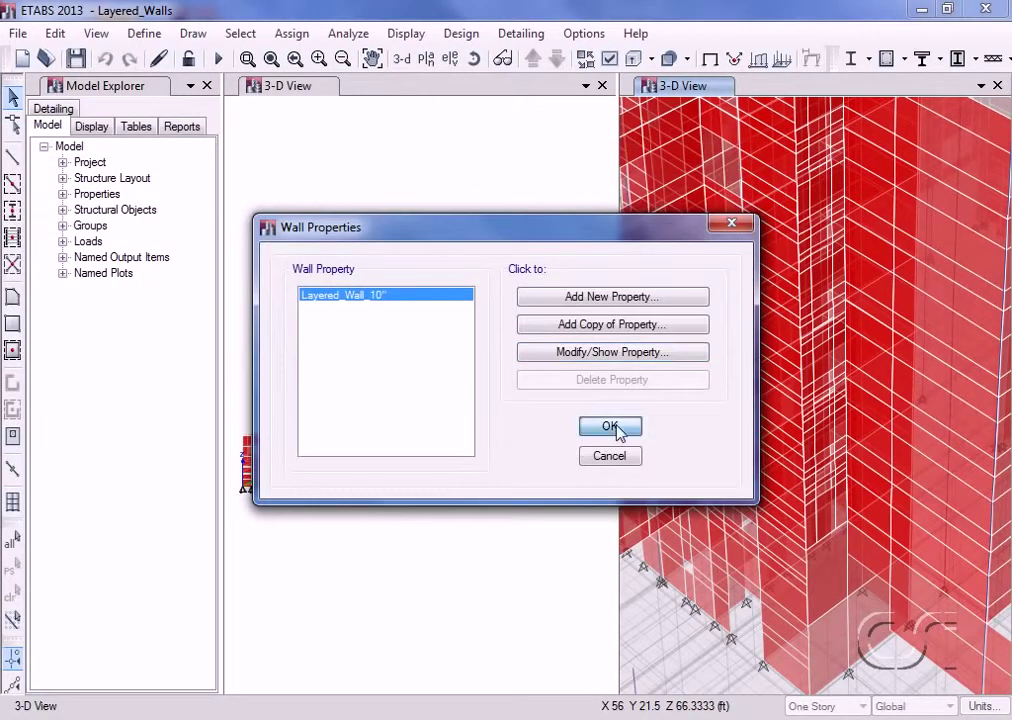
left_click(610, 427)
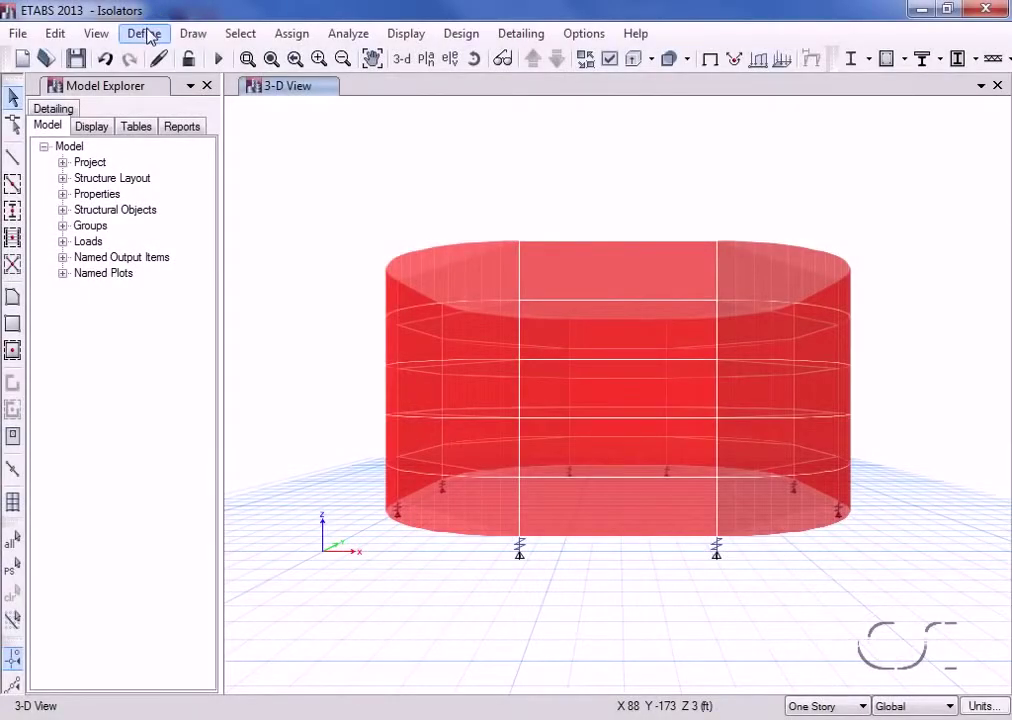
left_click(144, 33)
mouse_move(205, 89)
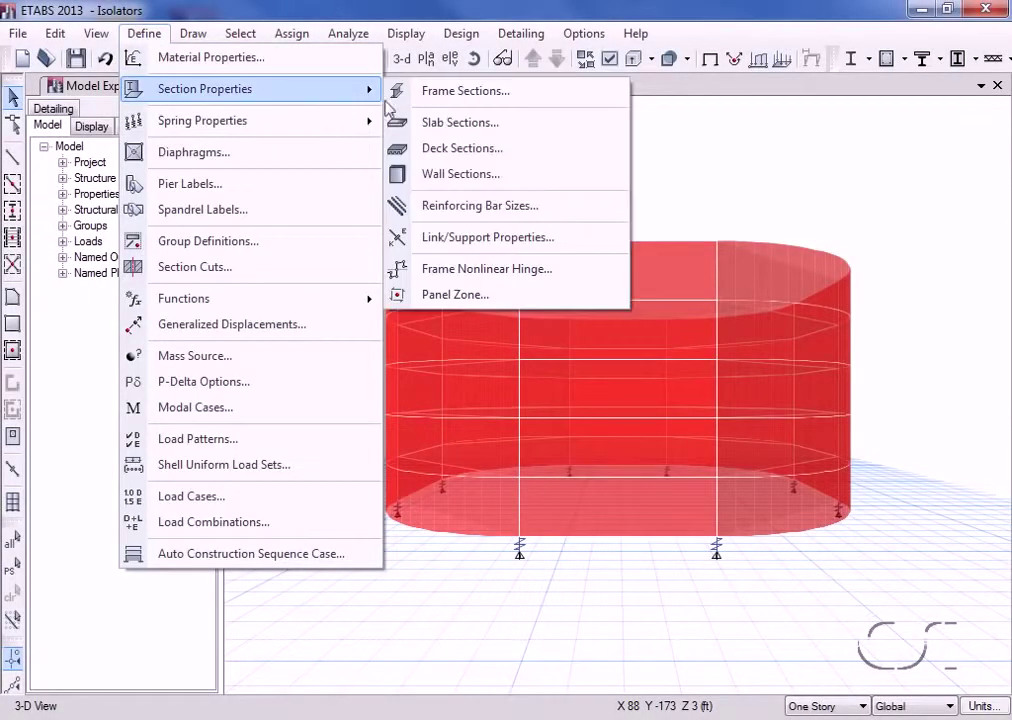
left_click(568, 247)
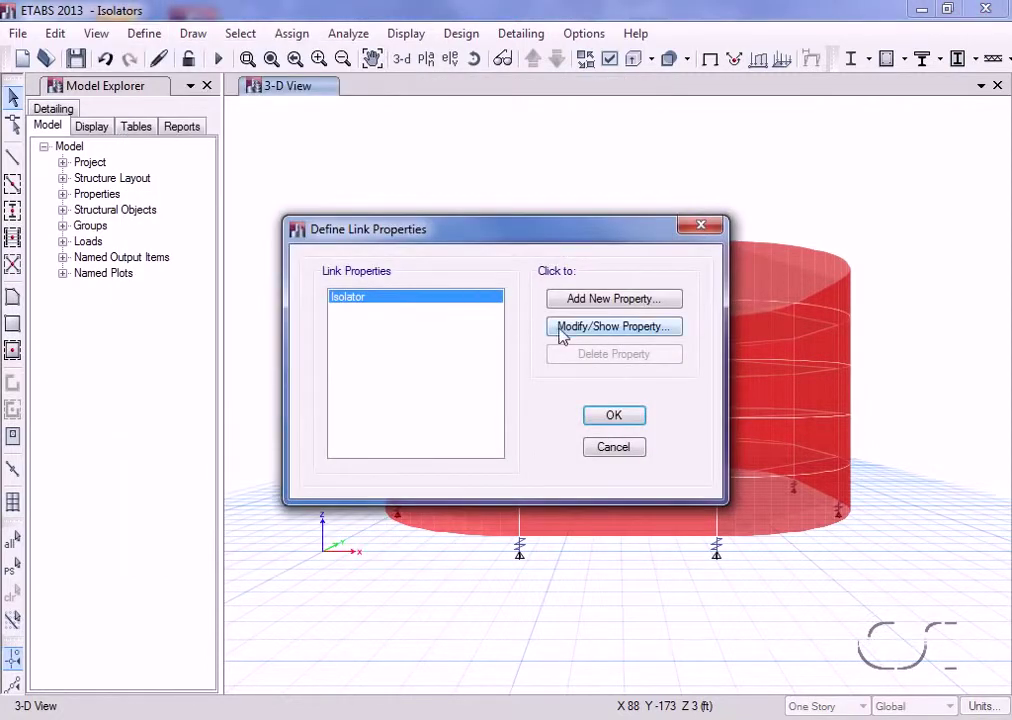
left_click(577, 330)
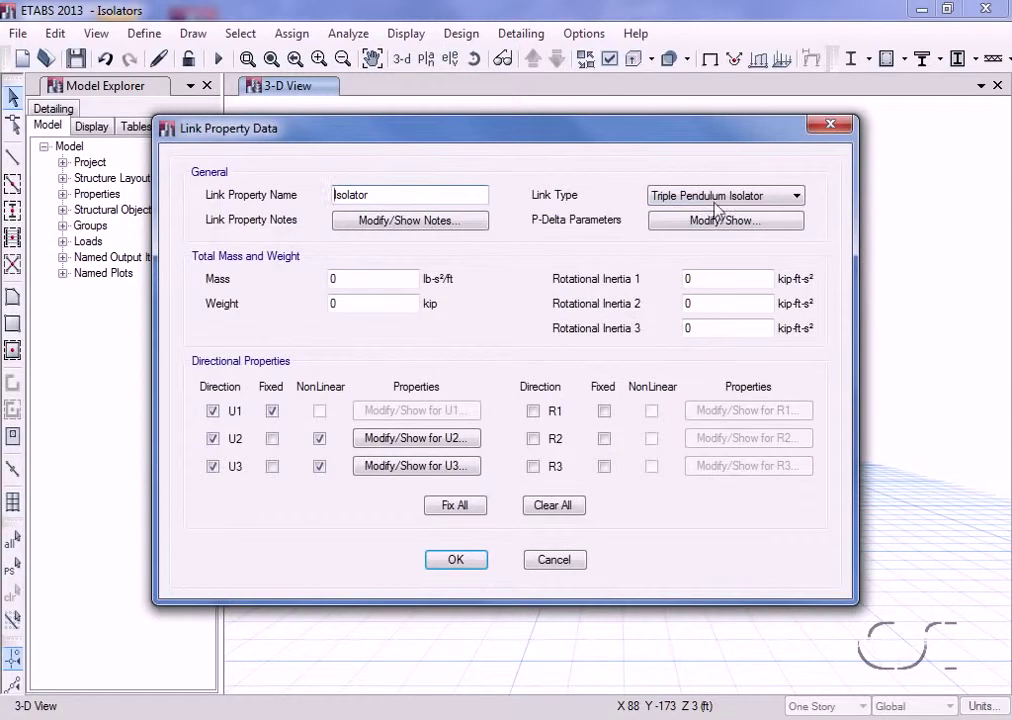
left_click(722, 197)
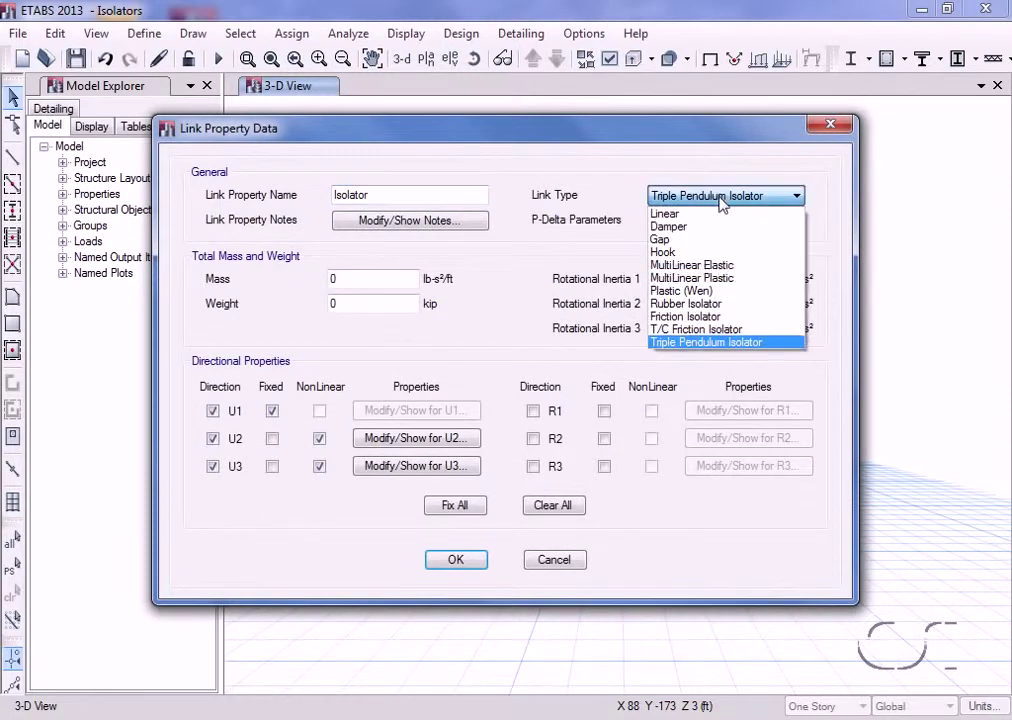
left_click(729, 343)
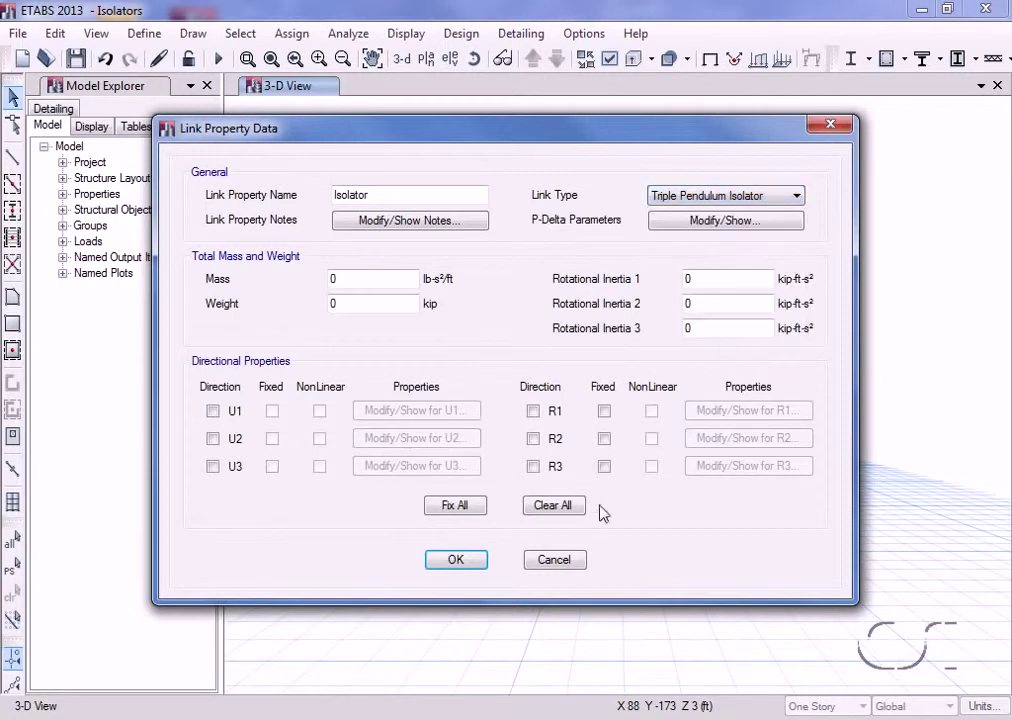
left_click(562, 564)
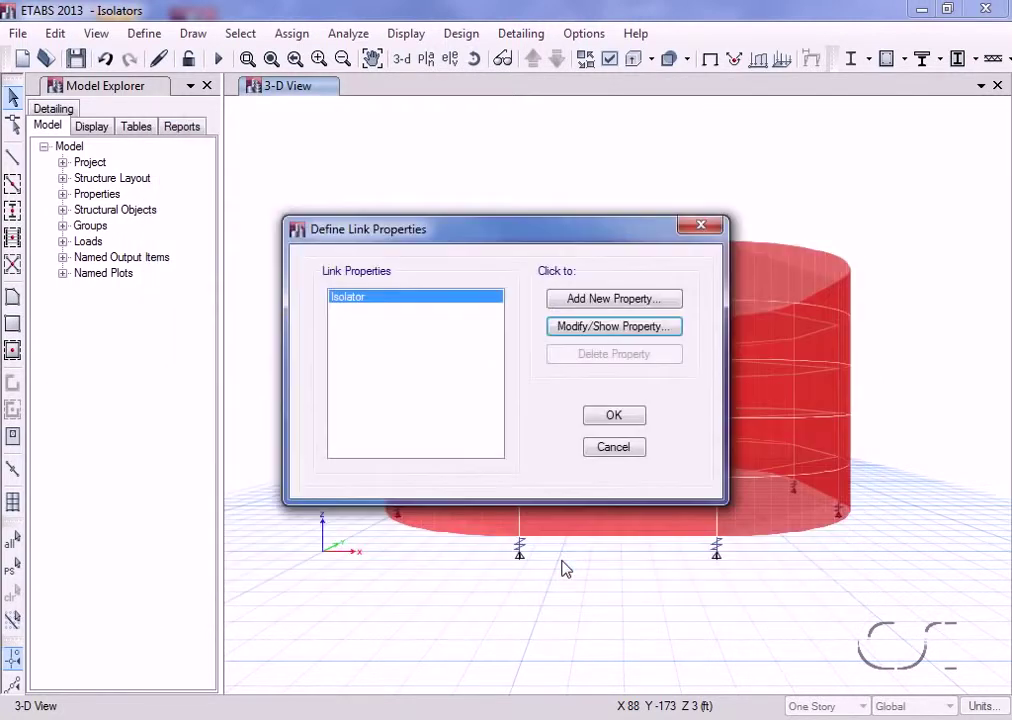
left_click(617, 421)
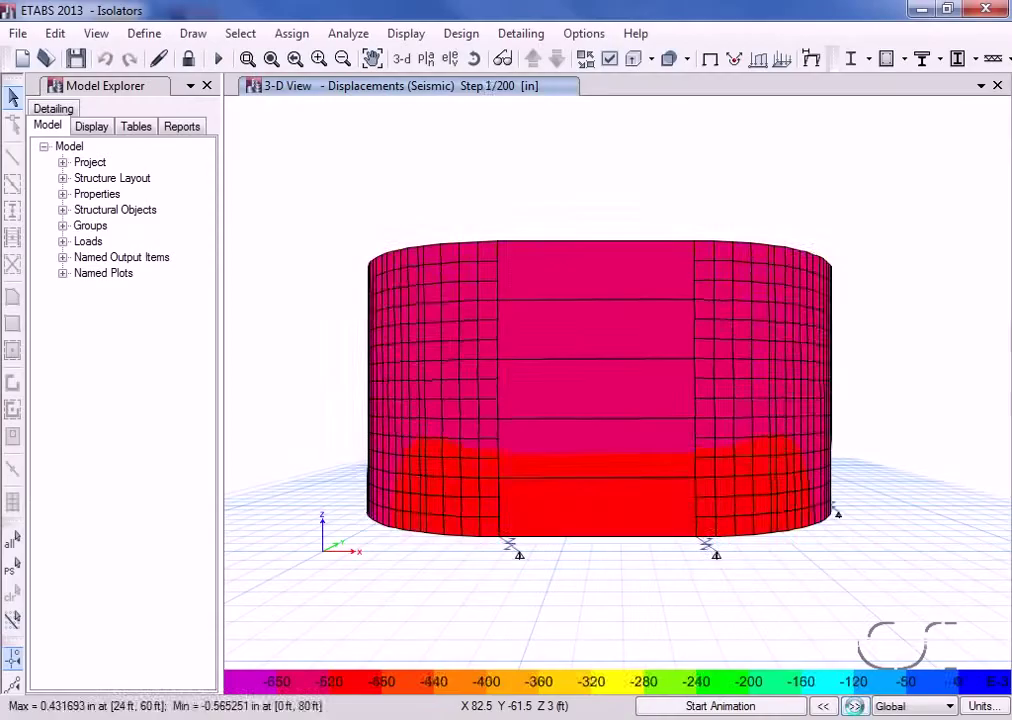
- Step the Isolators displacement contours through the seismic time history to step 61 of 200
left_click(853, 706)
left_click(853, 706)
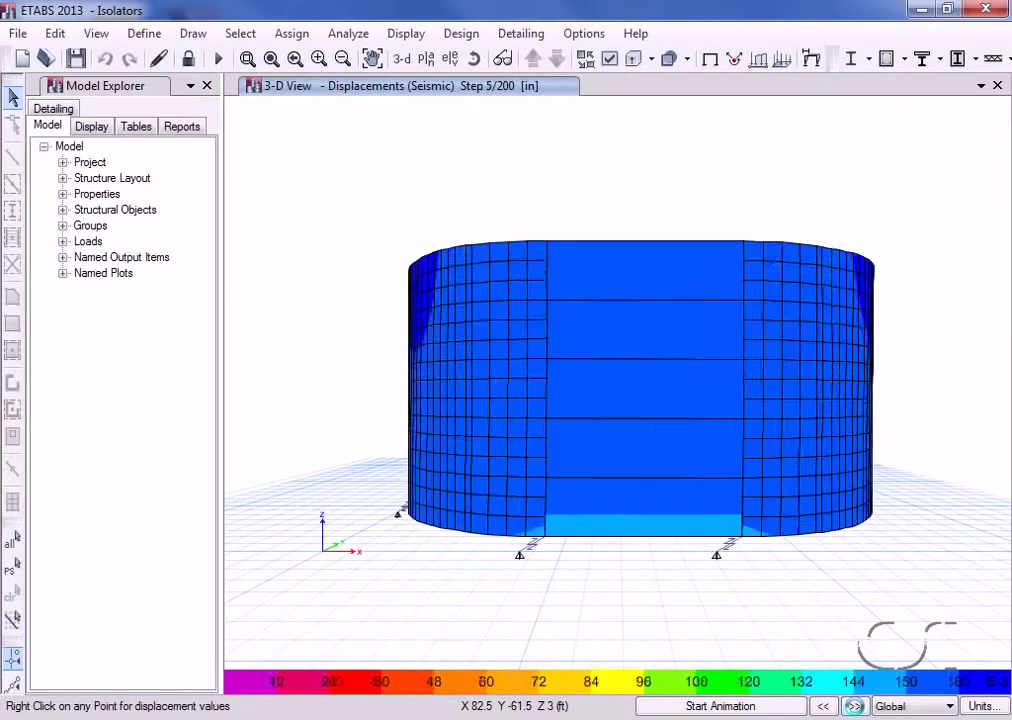
left_click(853, 706)
left_click(853, 706)
left_click(853, 706)
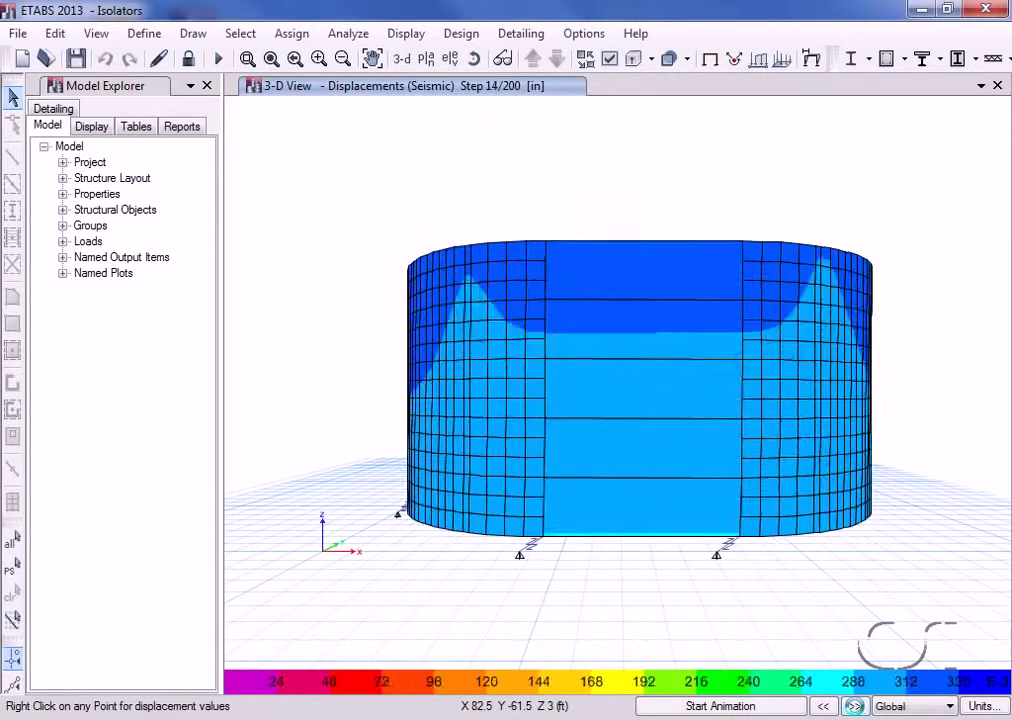
left_click(853, 706)
left_click(853, 706)
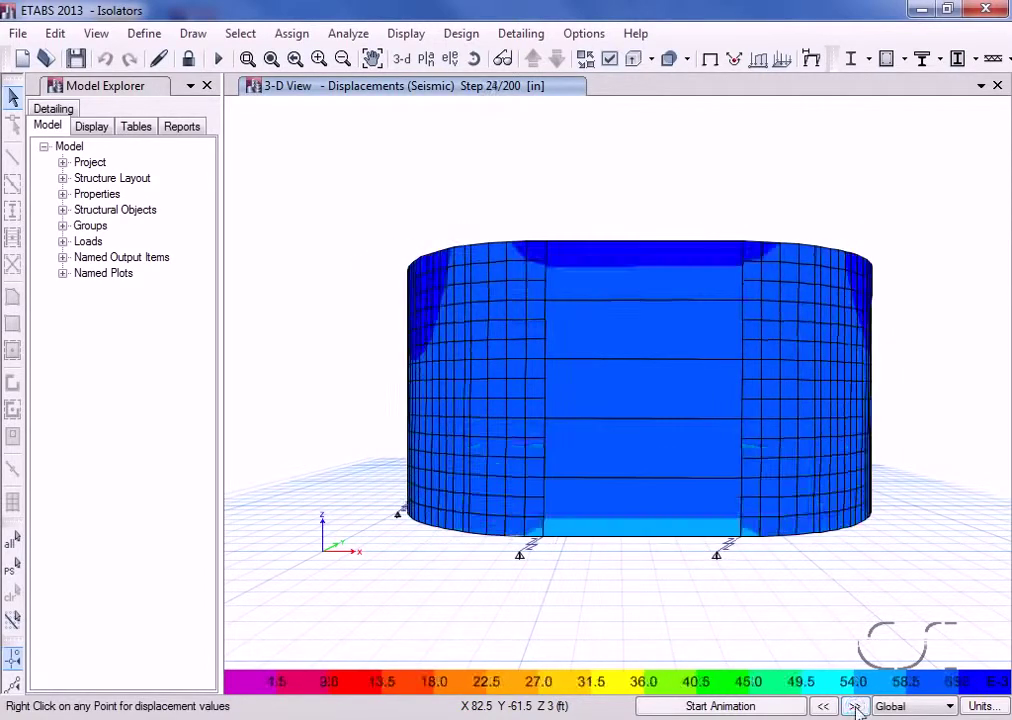
left_click(853, 706)
left_click(853, 706)
left_click(853, 706)
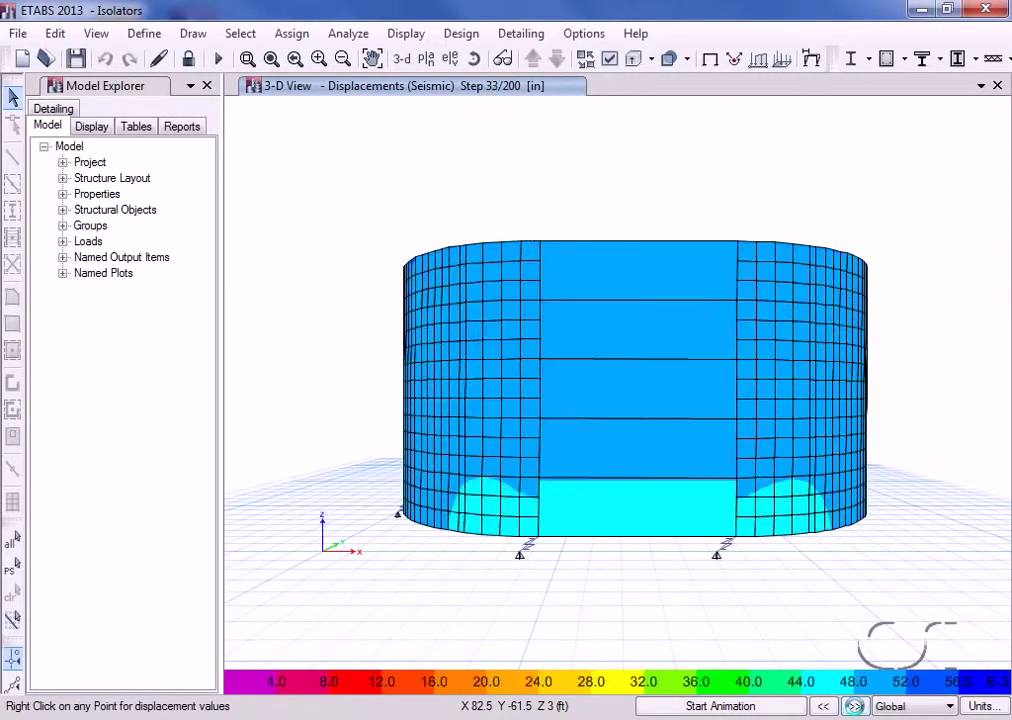
left_click(853, 706)
left_click(853, 706)
left_click(853, 706)
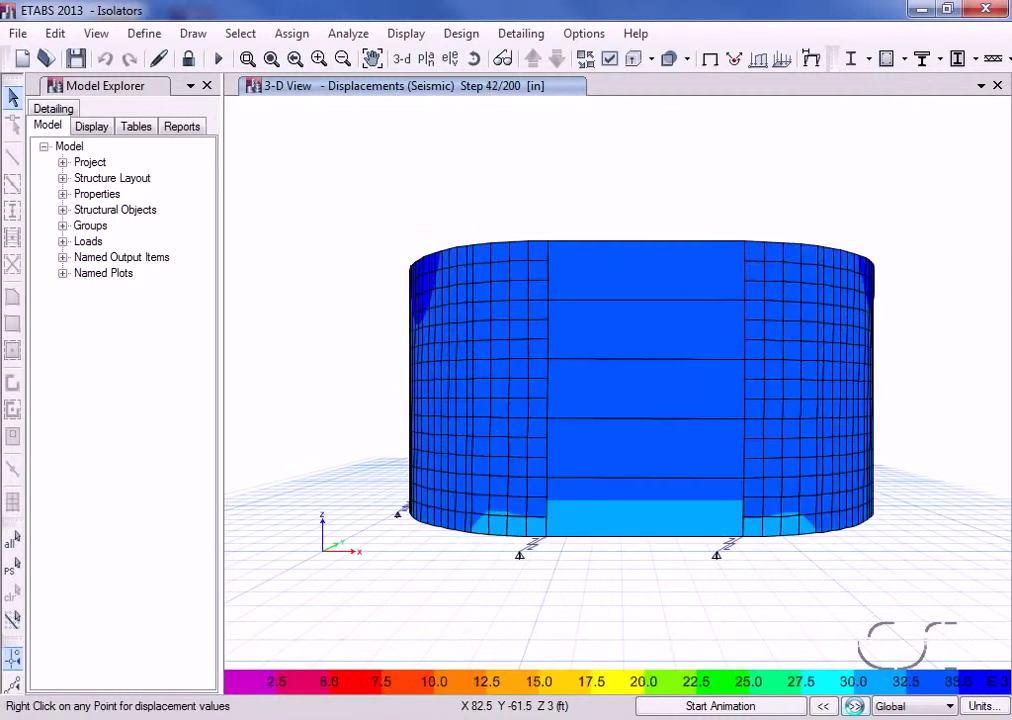
left_click(853, 706)
left_click(853, 706)
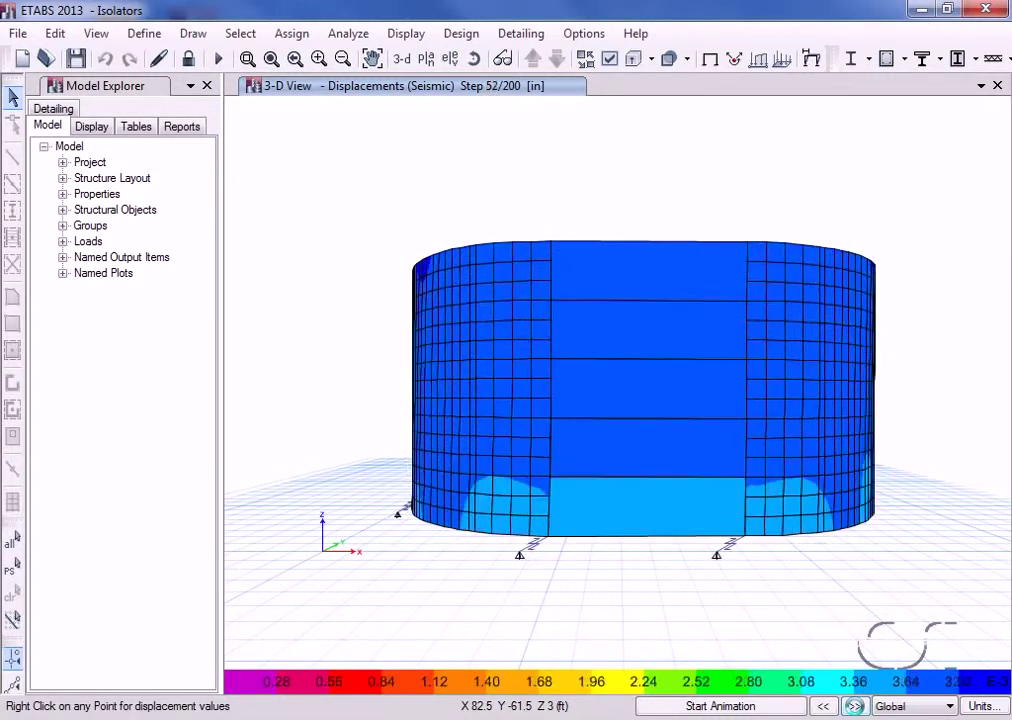
left_click(853, 706)
left_click(853, 706)
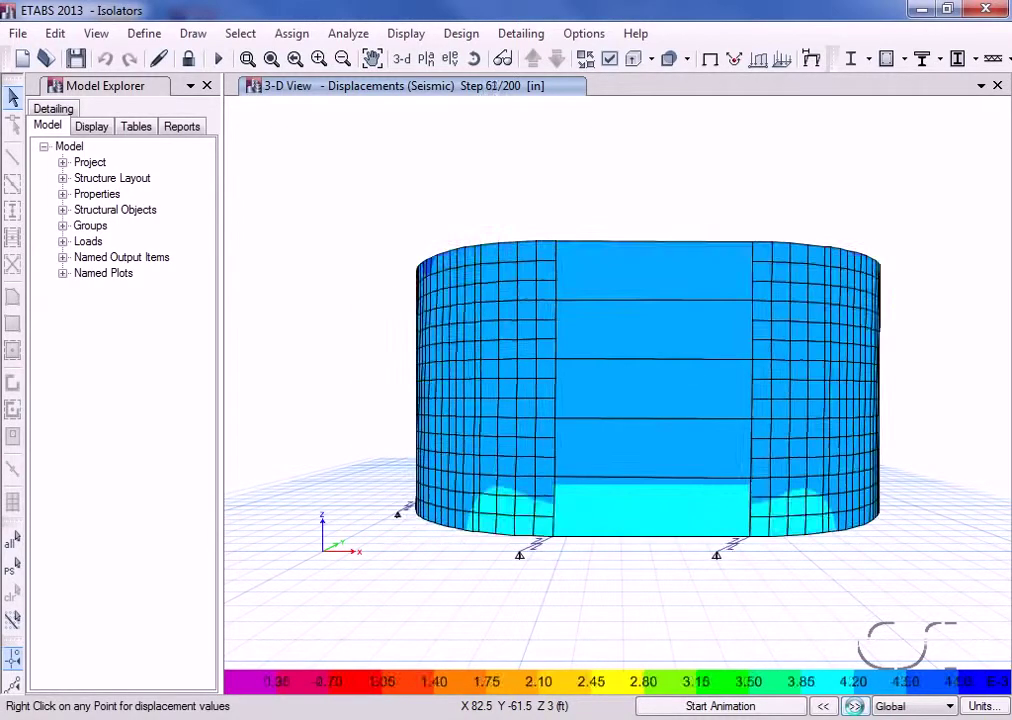
left_click(853, 706)
left_click(853, 706)
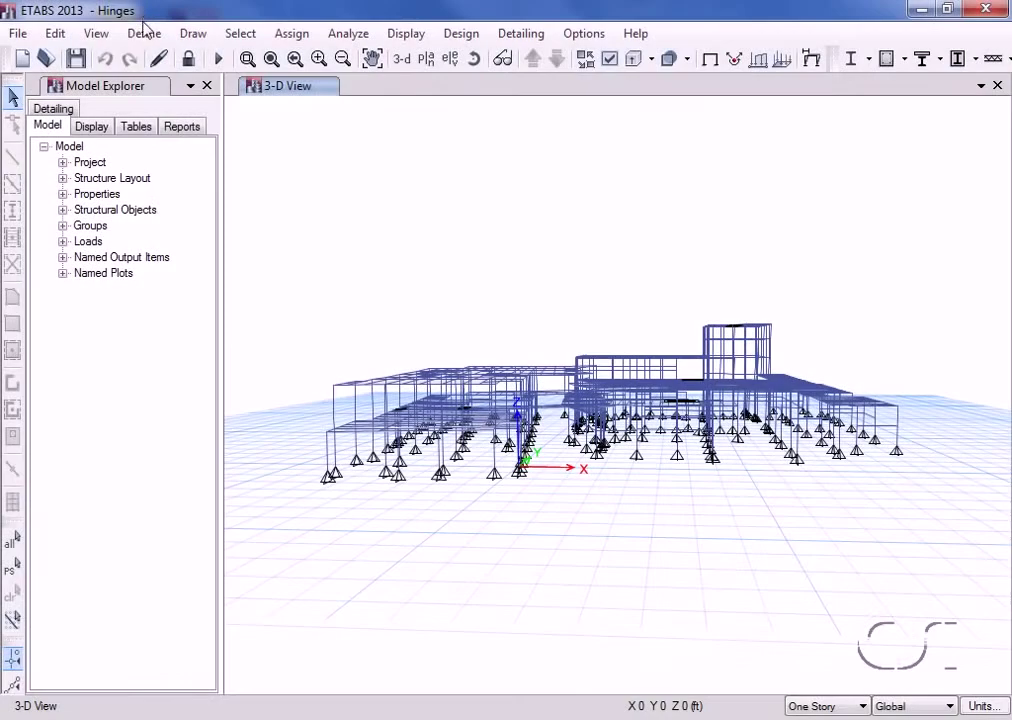
- Show the FH1 frame nonlinear hinge property and list its Moment M3 hinge types
left_click(145, 33)
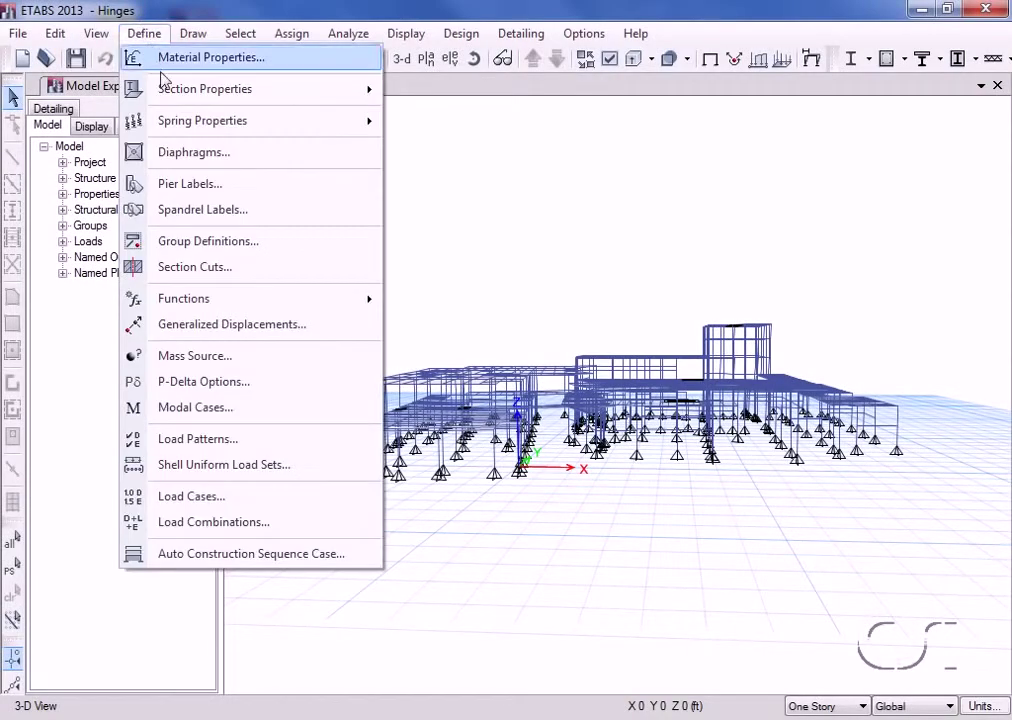
mouse_move(205, 89)
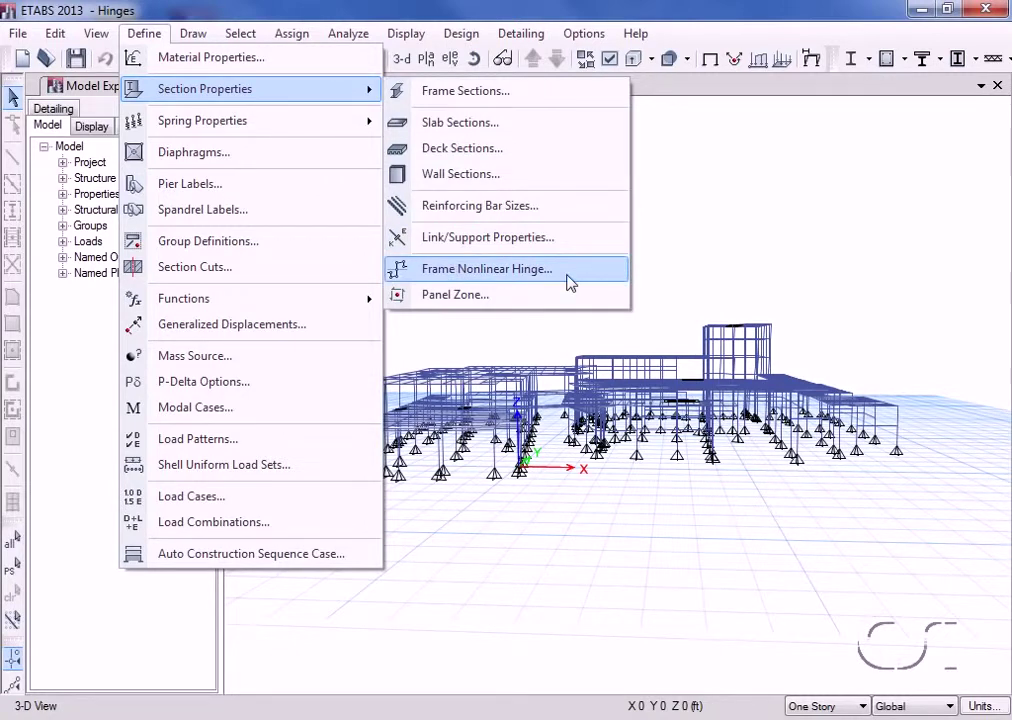
left_click(570, 284)
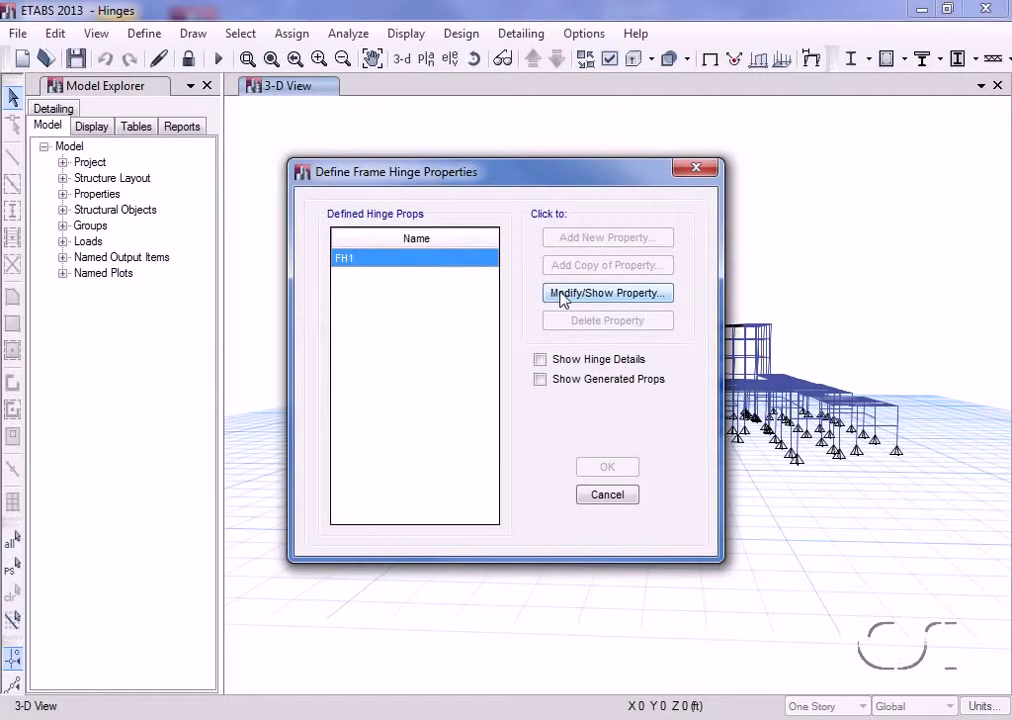
left_click(561, 295)
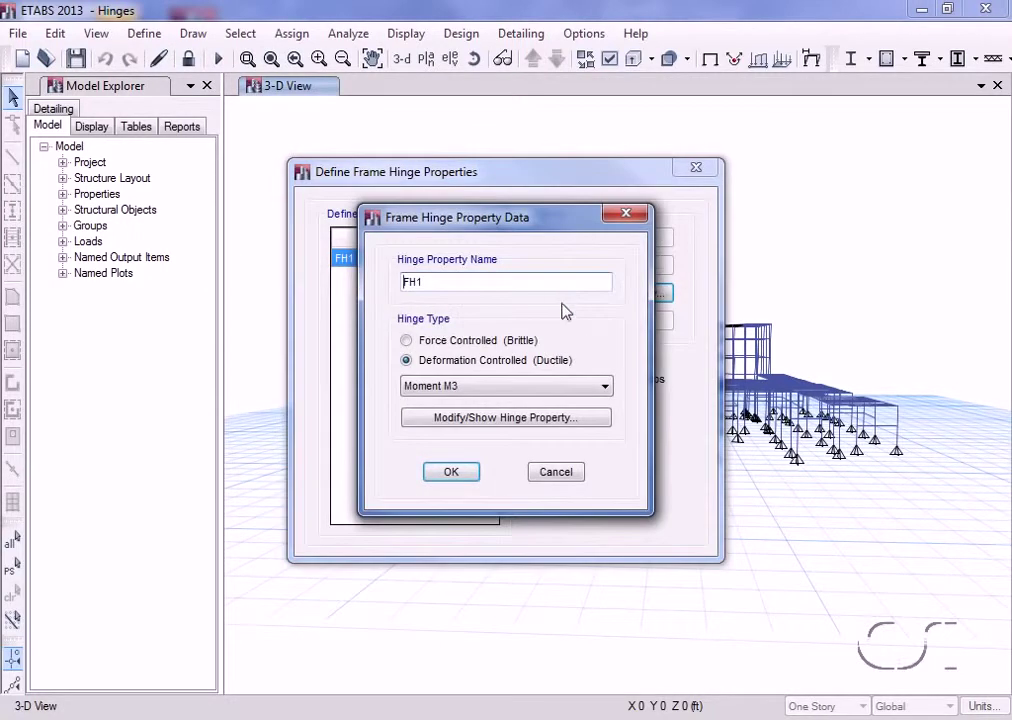
left_click(603, 386)
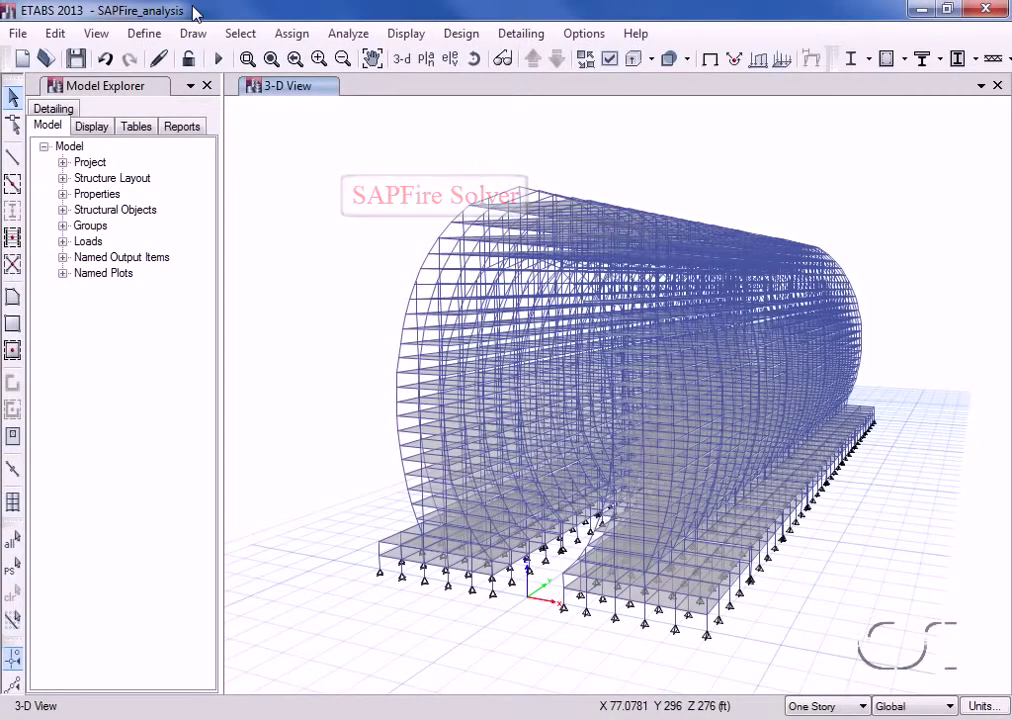
- Bring up the Advanced SAPFire solver options from the Analyze menu
left_click(342, 36)
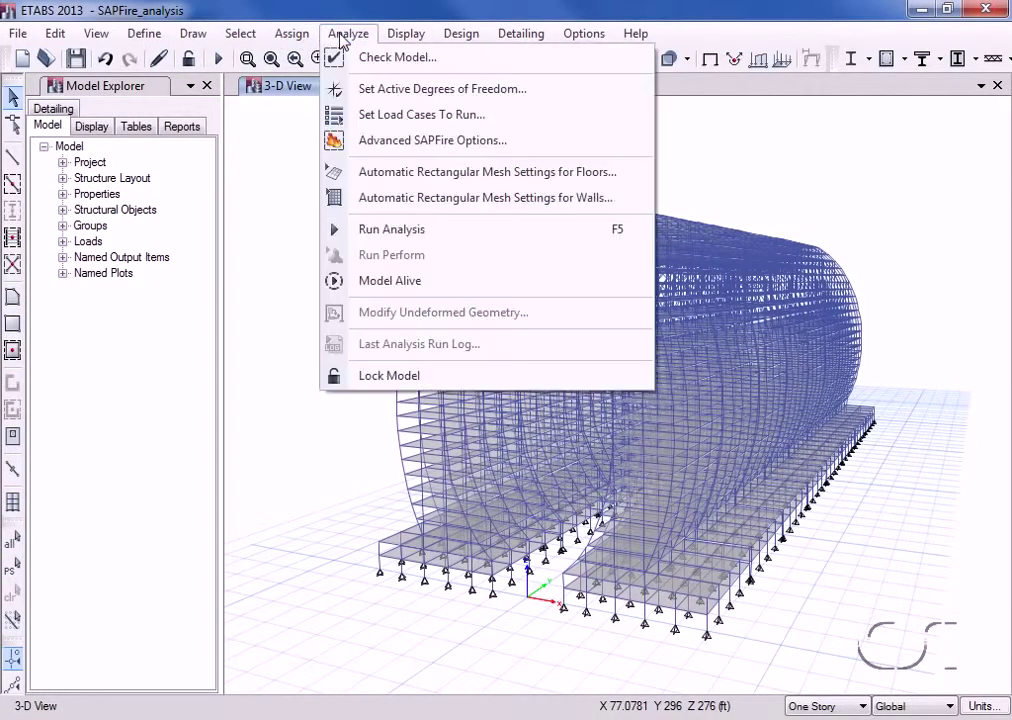
left_click(472, 142)
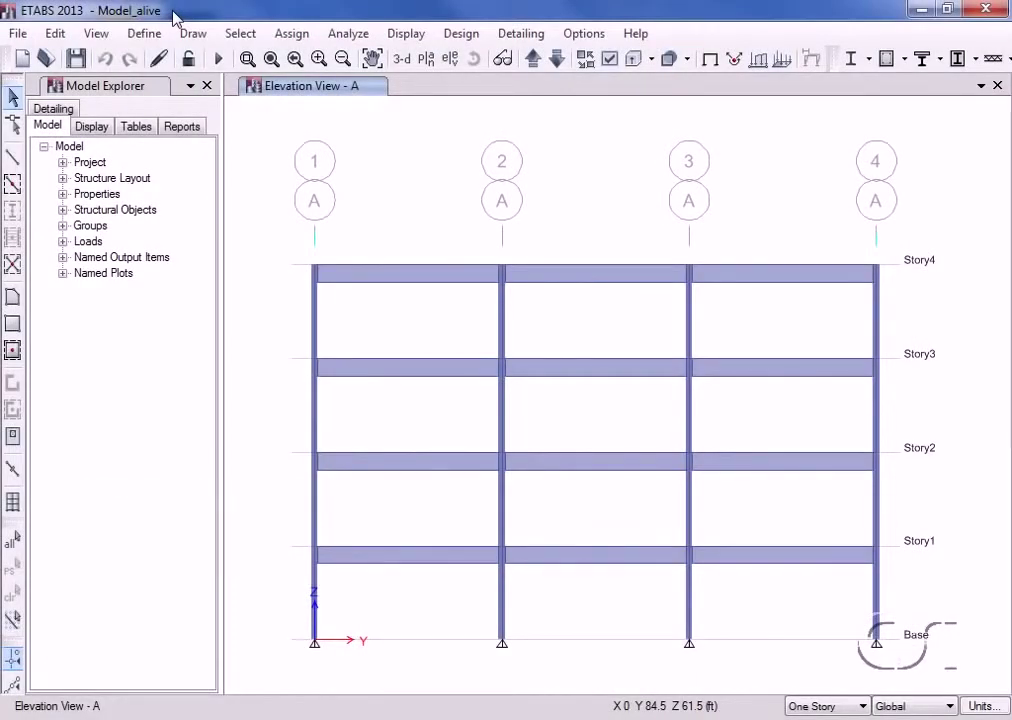
- Turn on Model Alive and delete the bottom column on grid line 4
left_click(348, 34)
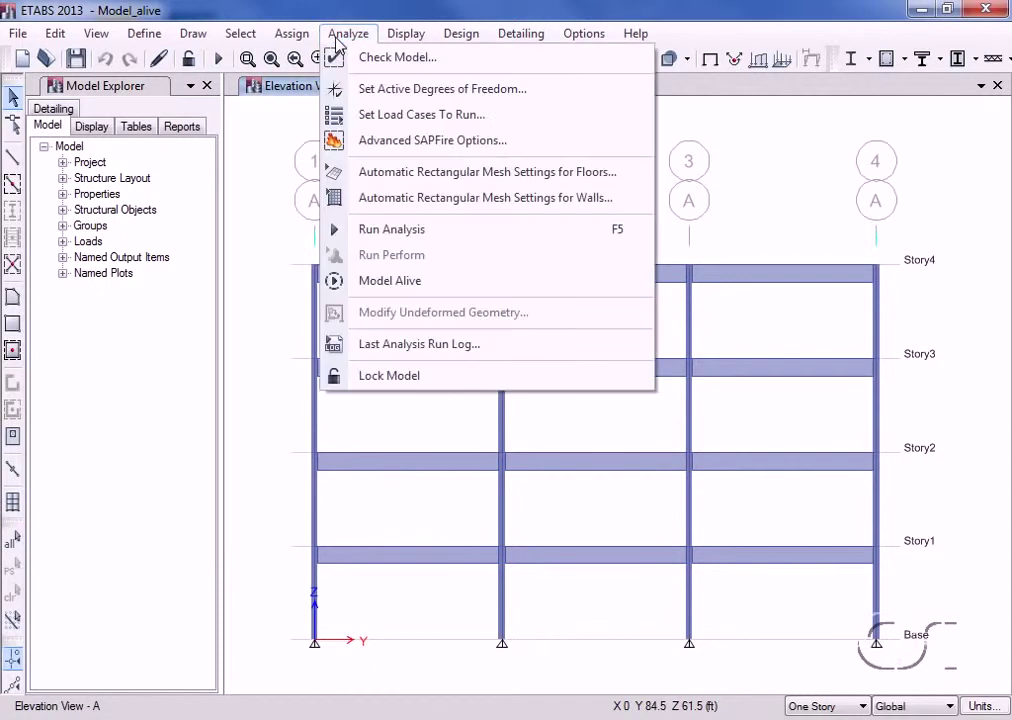
left_click(414, 284)
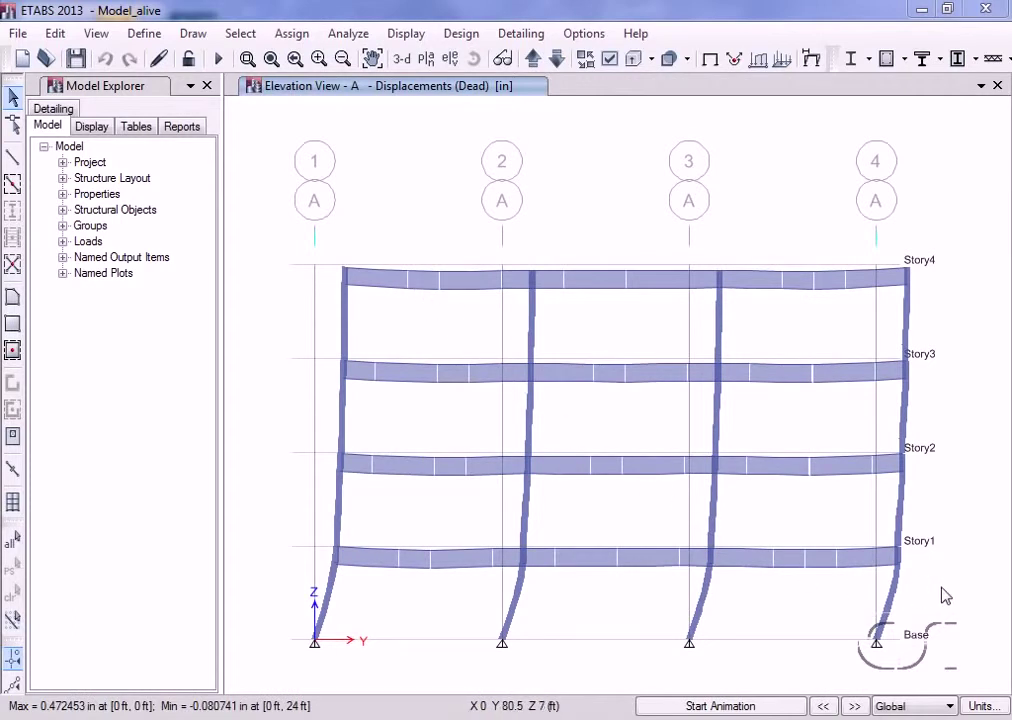
left_click(848, 632)
key("Delete")
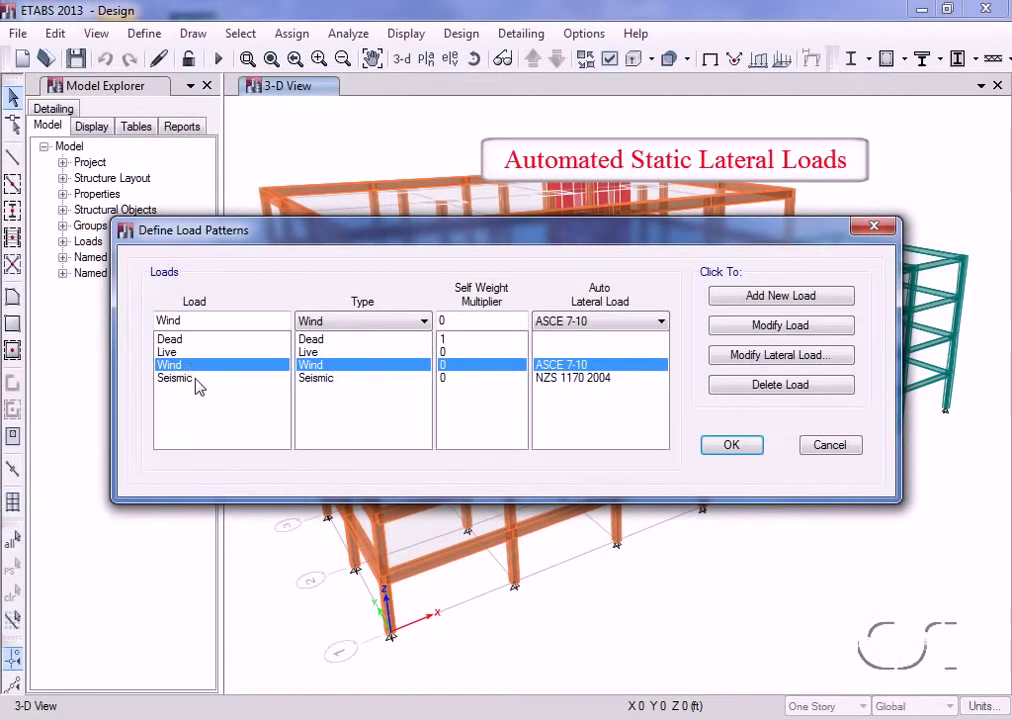
- Set the Wind pattern's auto lateral load to ASCE 7-10 and Seismic's to NZS 1170 2004
left_click(196, 381)
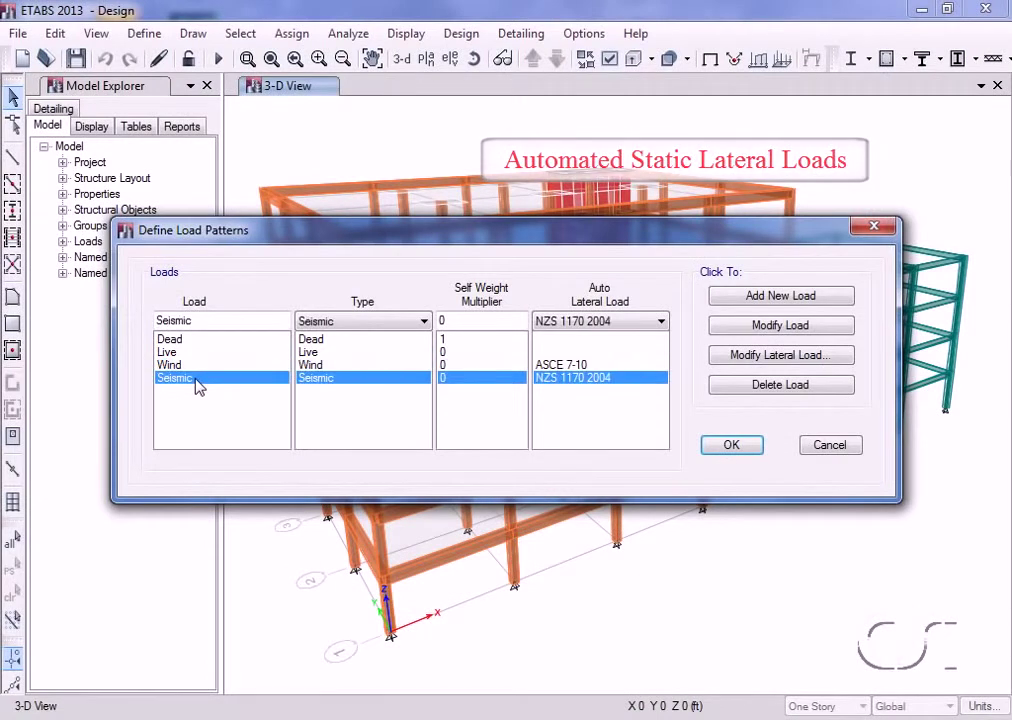
left_click(195, 366)
left_click(585, 323)
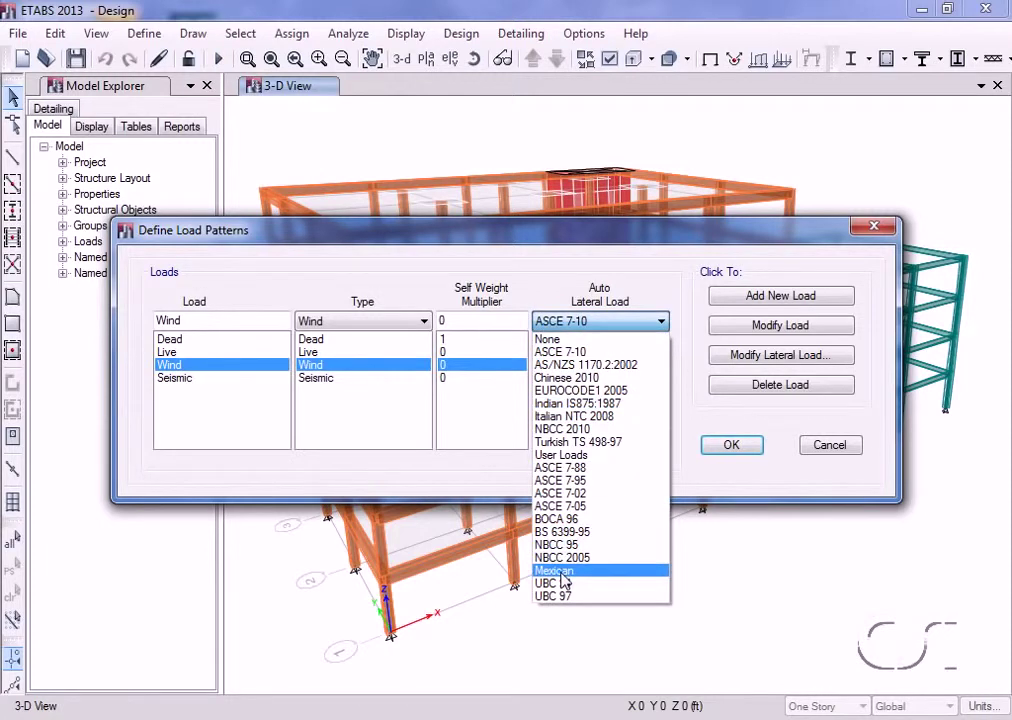
left_click(568, 352)
left_click(571, 381)
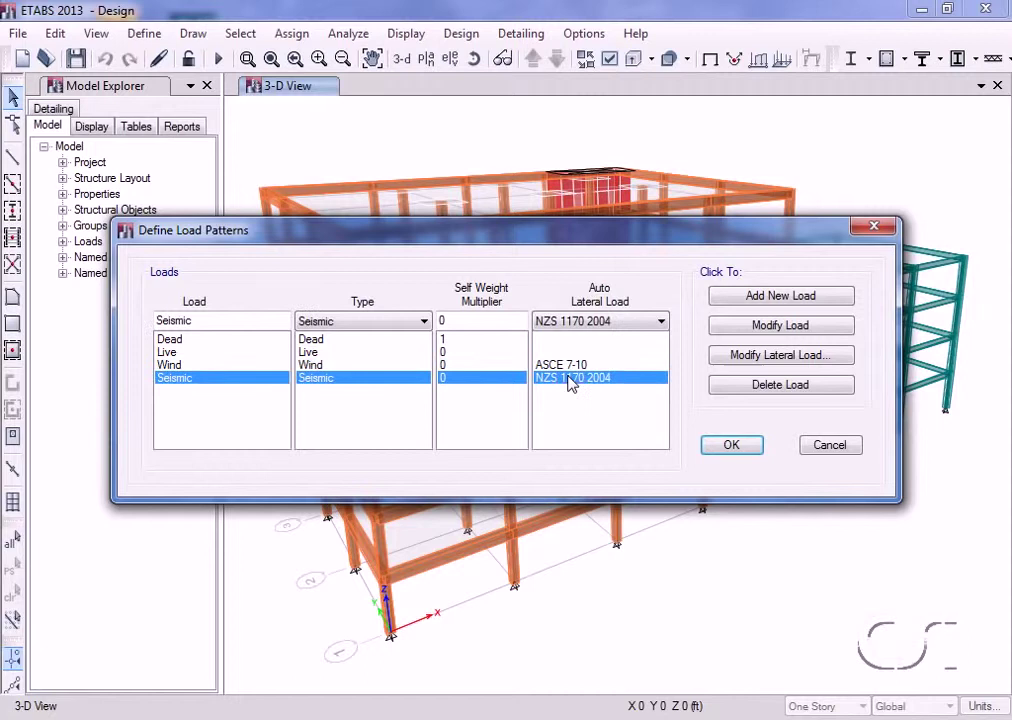
left_click(597, 322)
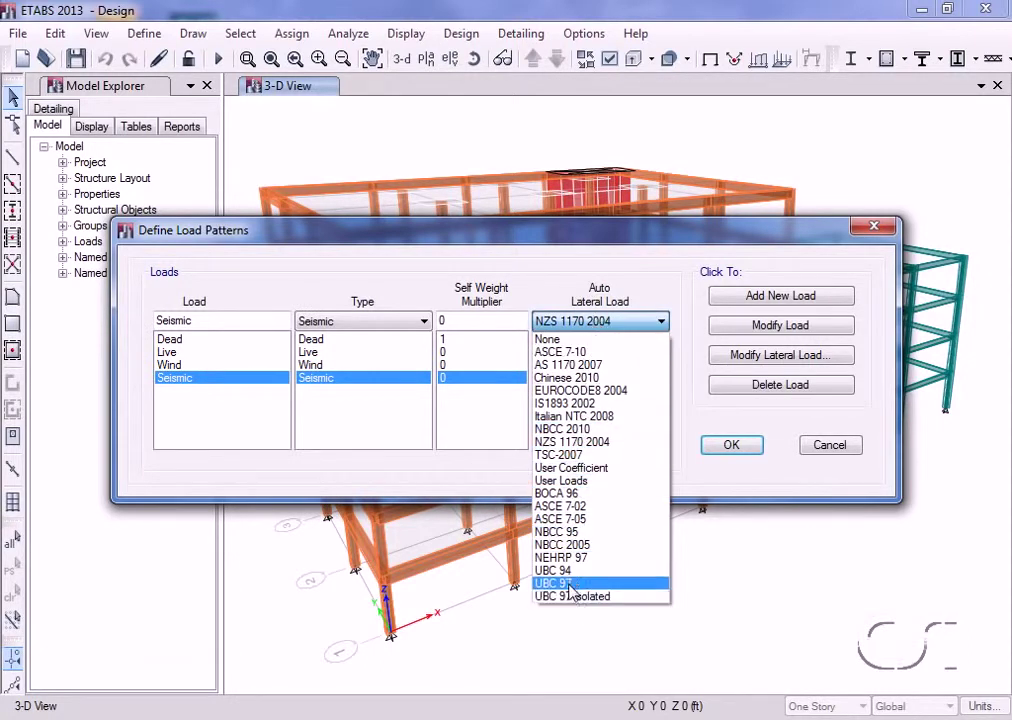
left_click(573, 443)
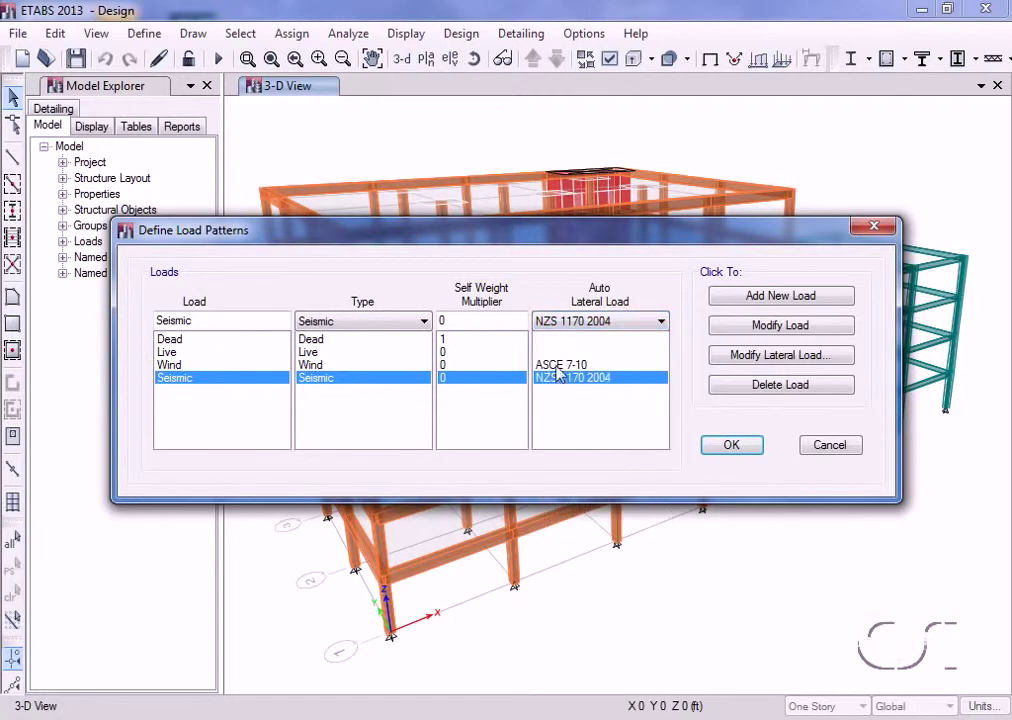
- Review the ASCE 7-10 wind load parameters (85 mph, exposure B) and accept them
left_click(557, 366)
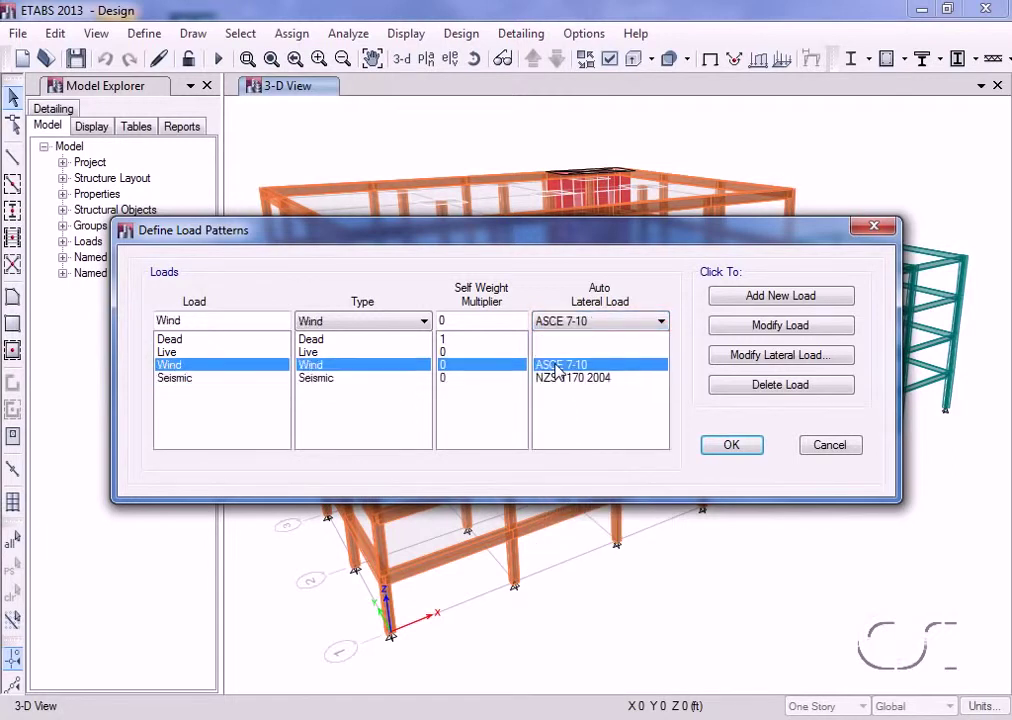
left_click(770, 357)
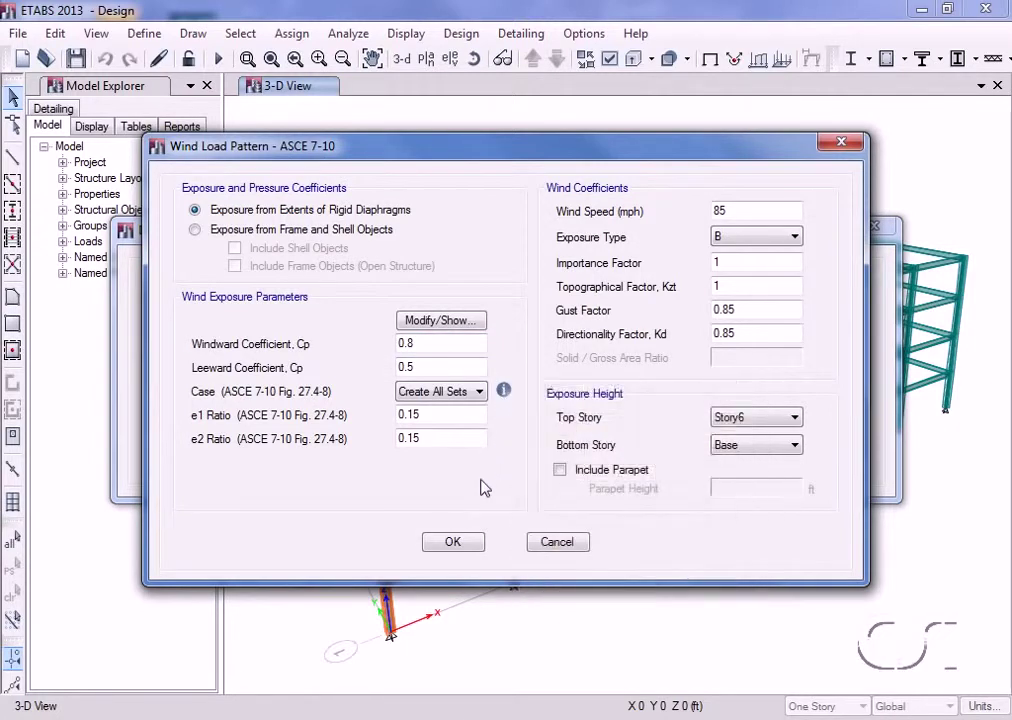
left_click(458, 541)
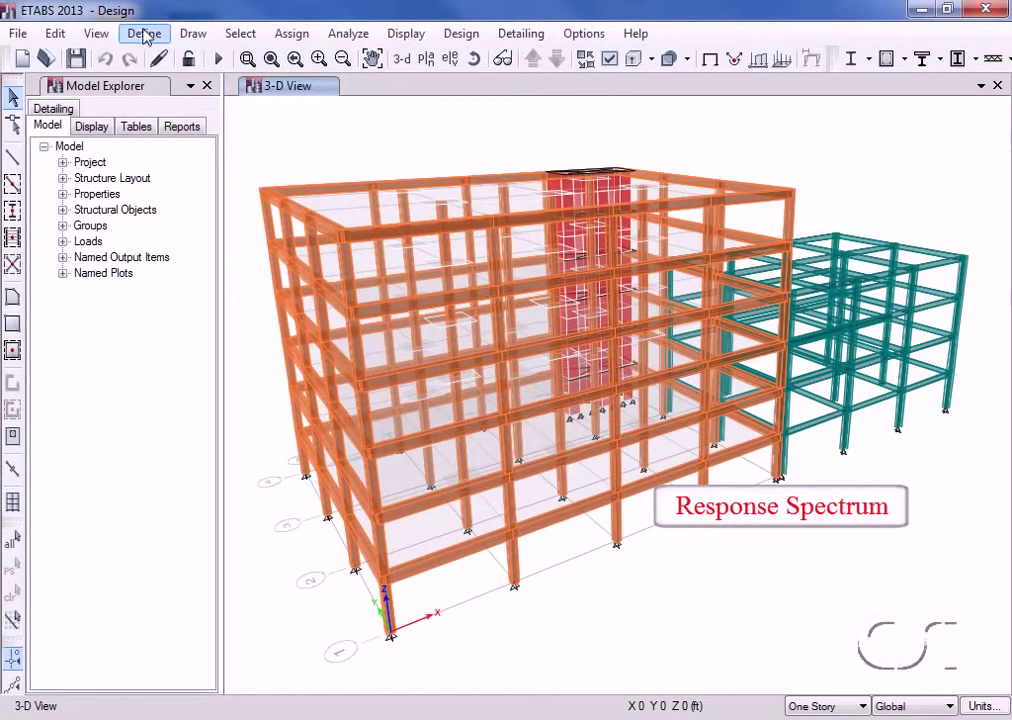
left_click(145, 33)
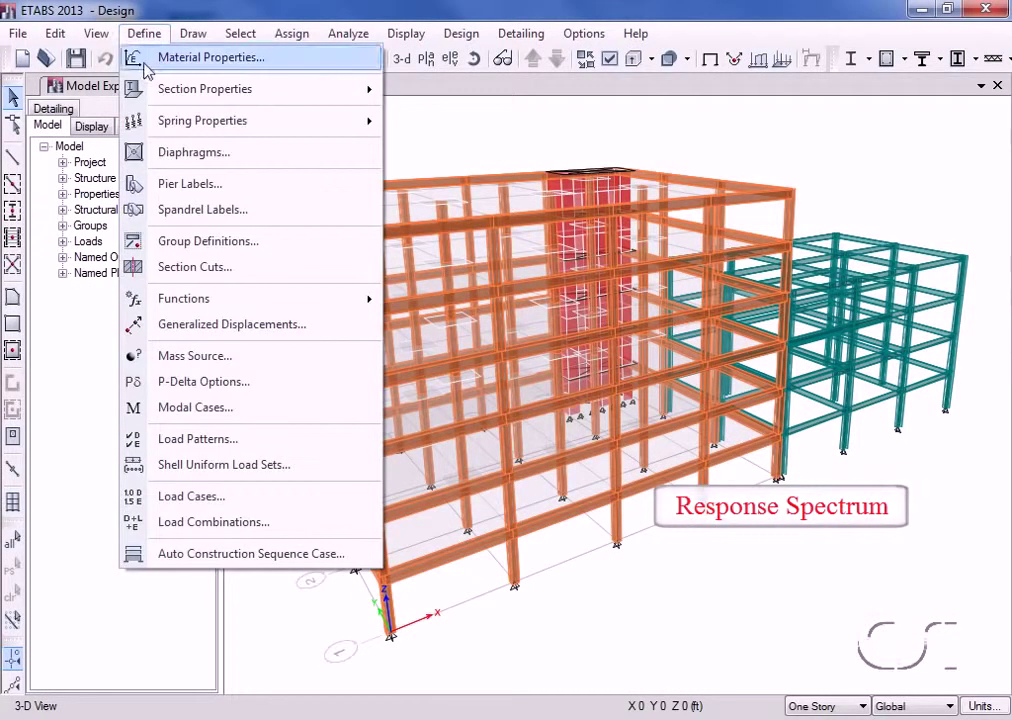
mouse_move(184, 298)
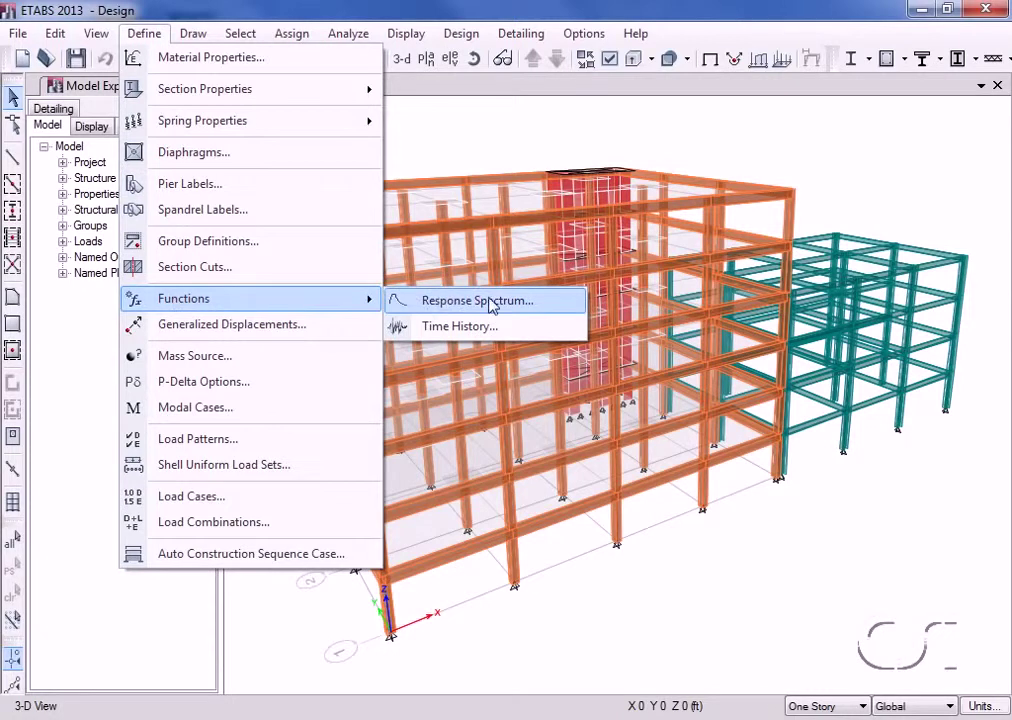
left_click(483, 308)
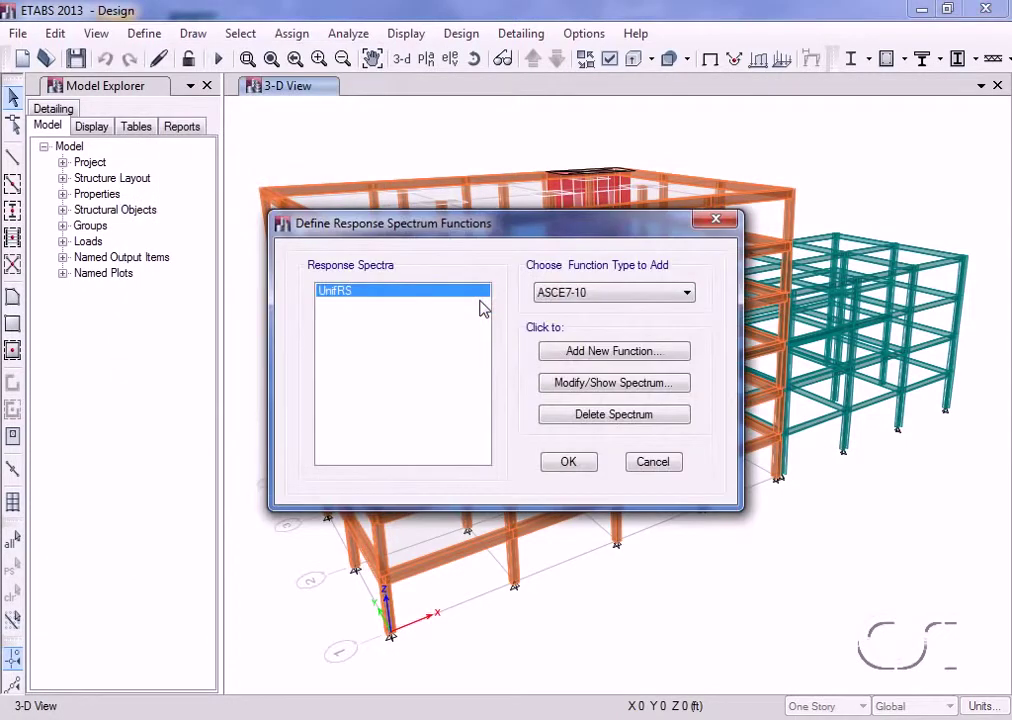
left_click(593, 298)
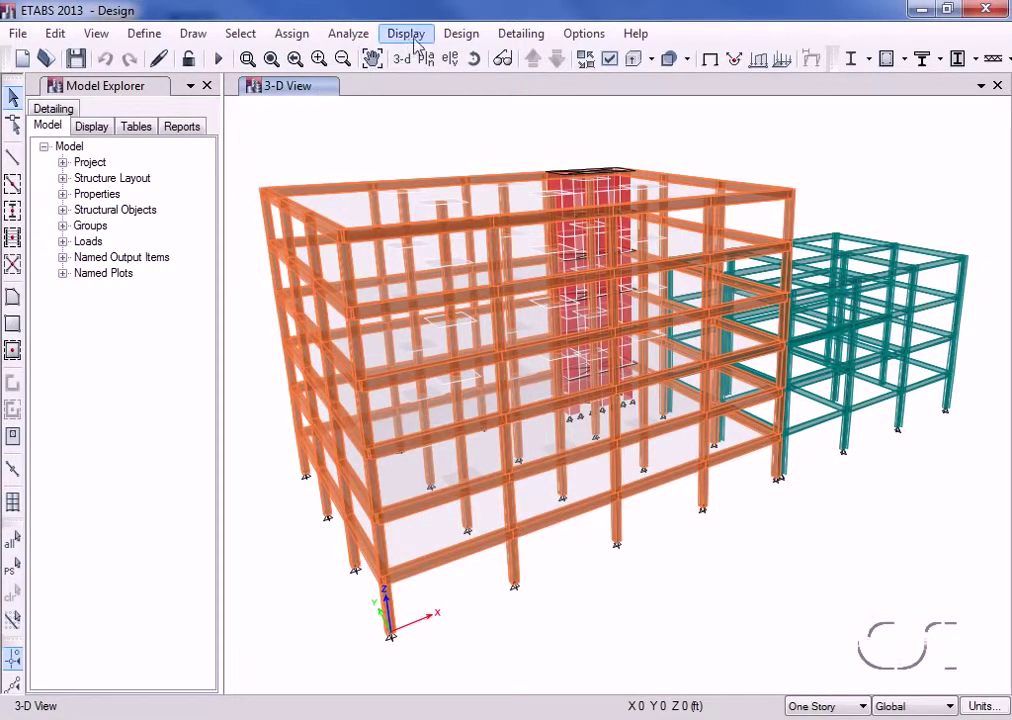
- Confirm AISC 360-10 as the design code in the steel frame design preferences
left_click(455, 36)
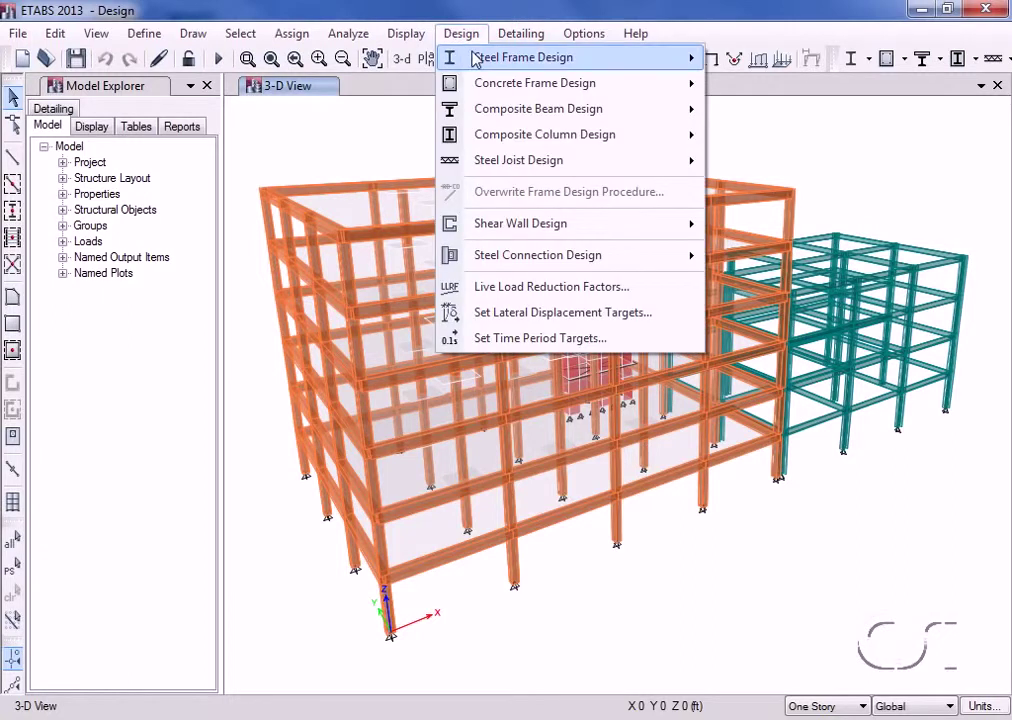
mouse_move(523, 57)
left_click(810, 59)
left_click(530, 156)
left_click(572, 160)
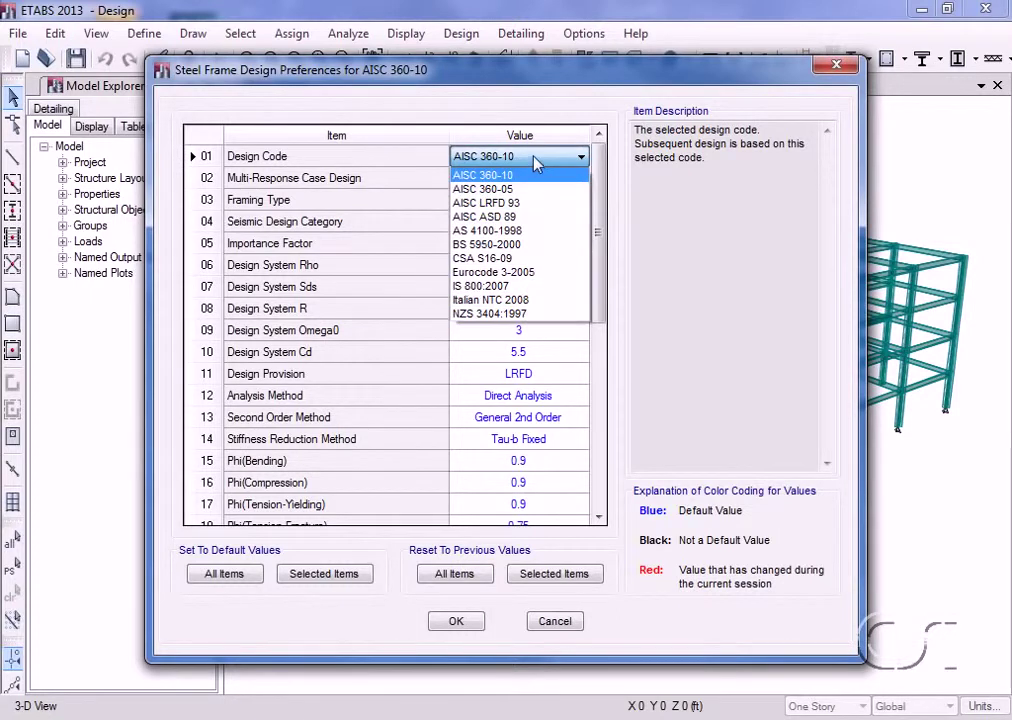
left_click(520, 175)
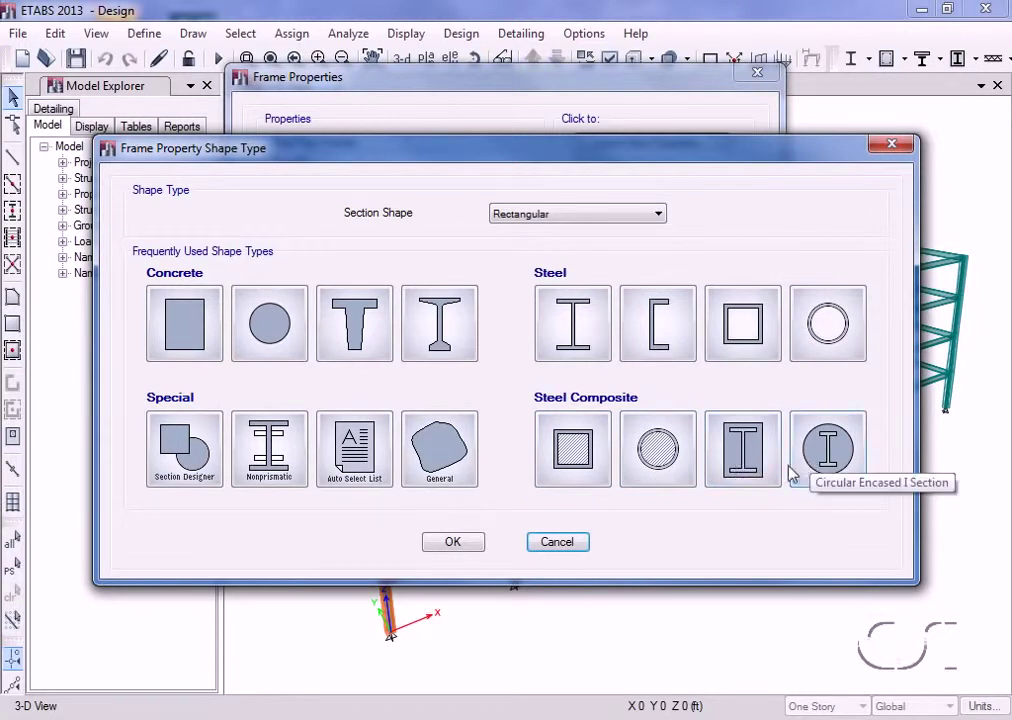
left_click(578, 468)
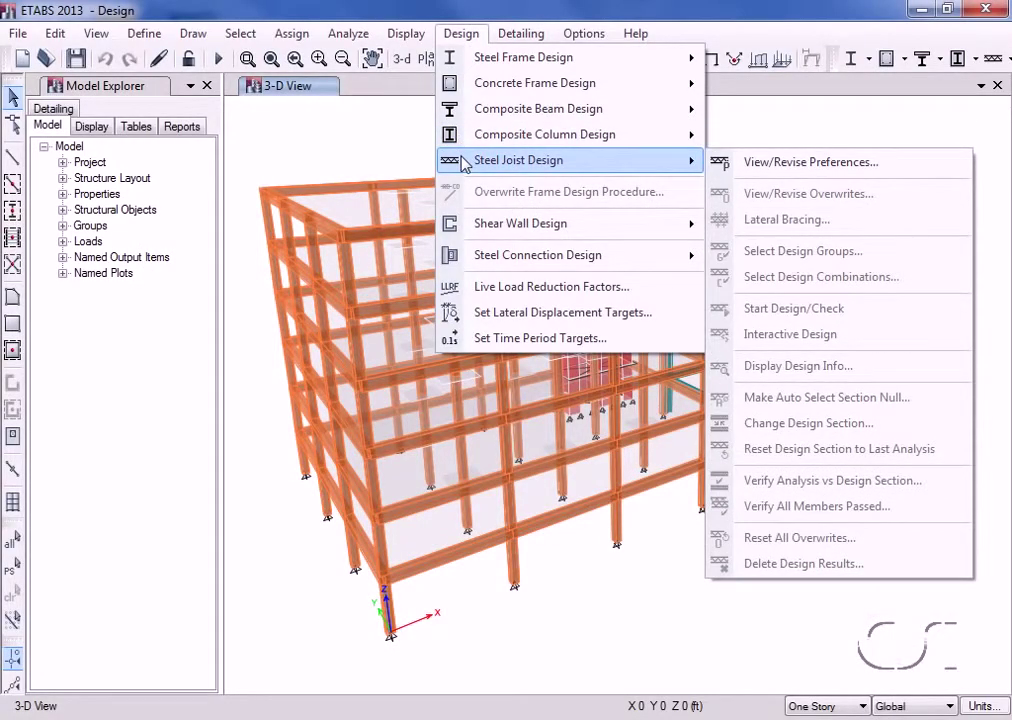
mouse_move(520, 223)
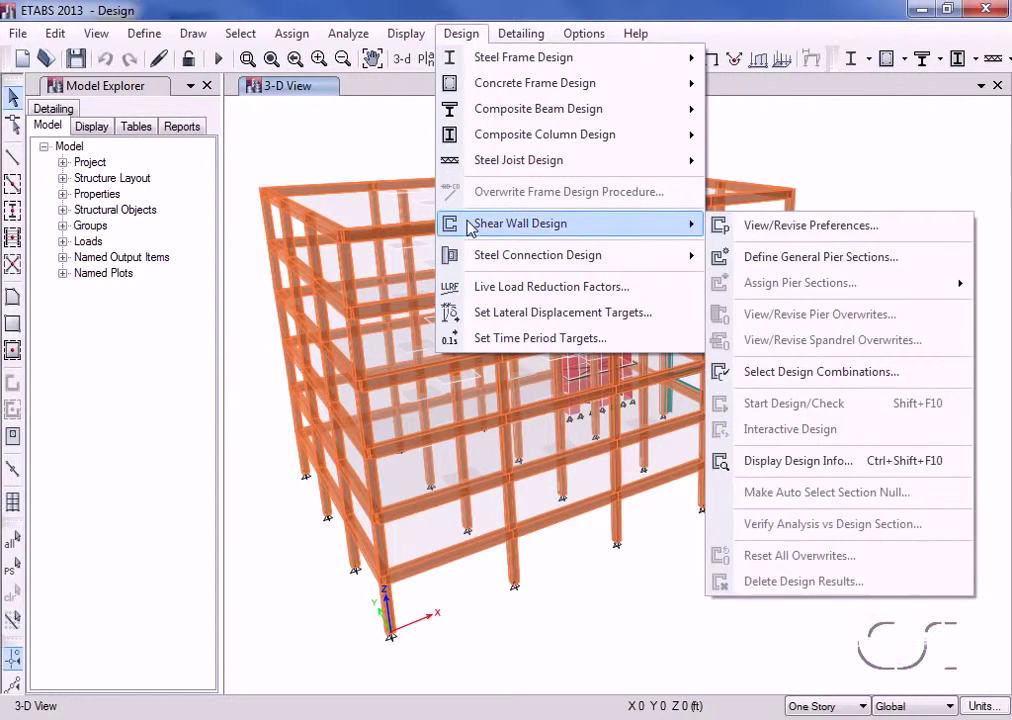
- Review the available design codes in the shear wall design preferences
left_click(720, 224)
left_click(542, 157)
left_click(581, 157)
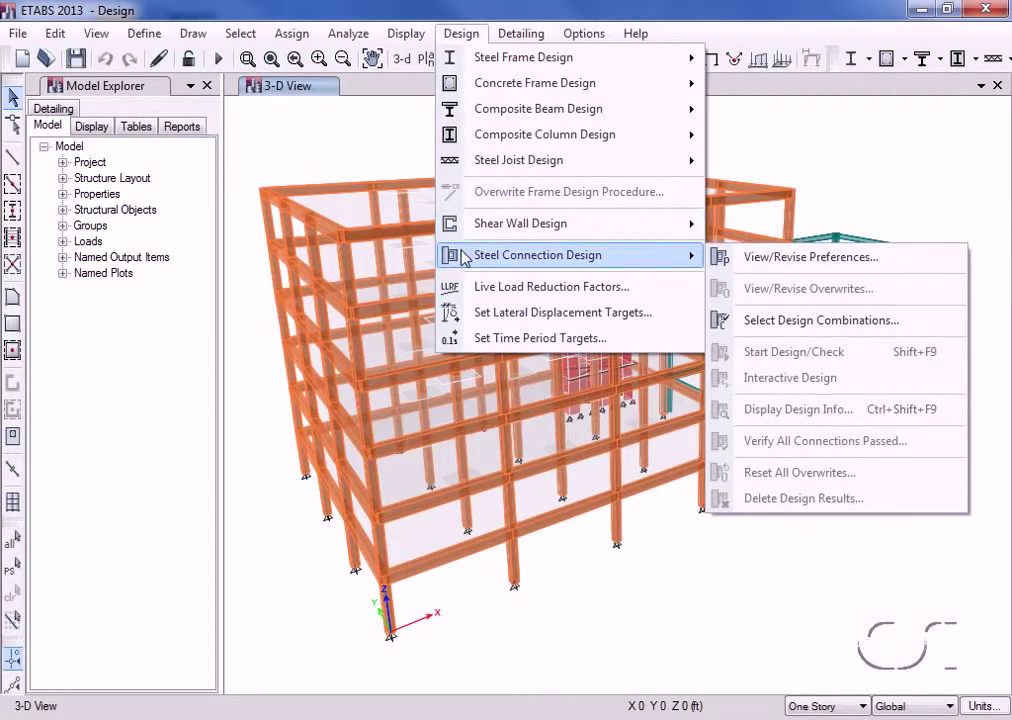
- Review the steel connection preferences' Beam-Column and Column-Footing settings
left_click(762, 262)
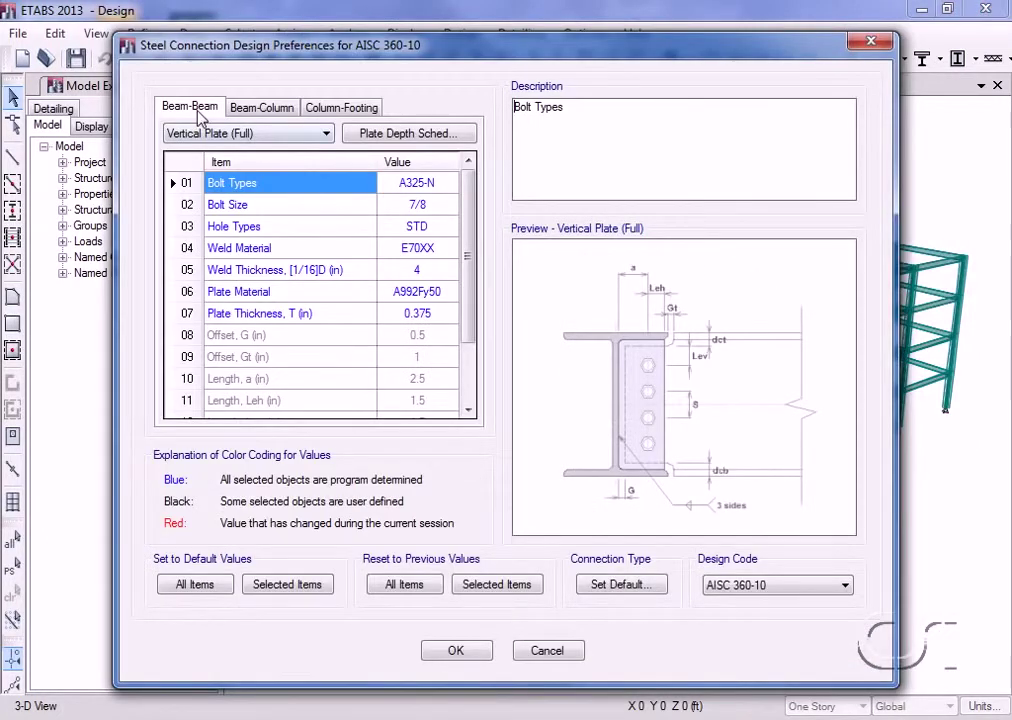
left_click(260, 110)
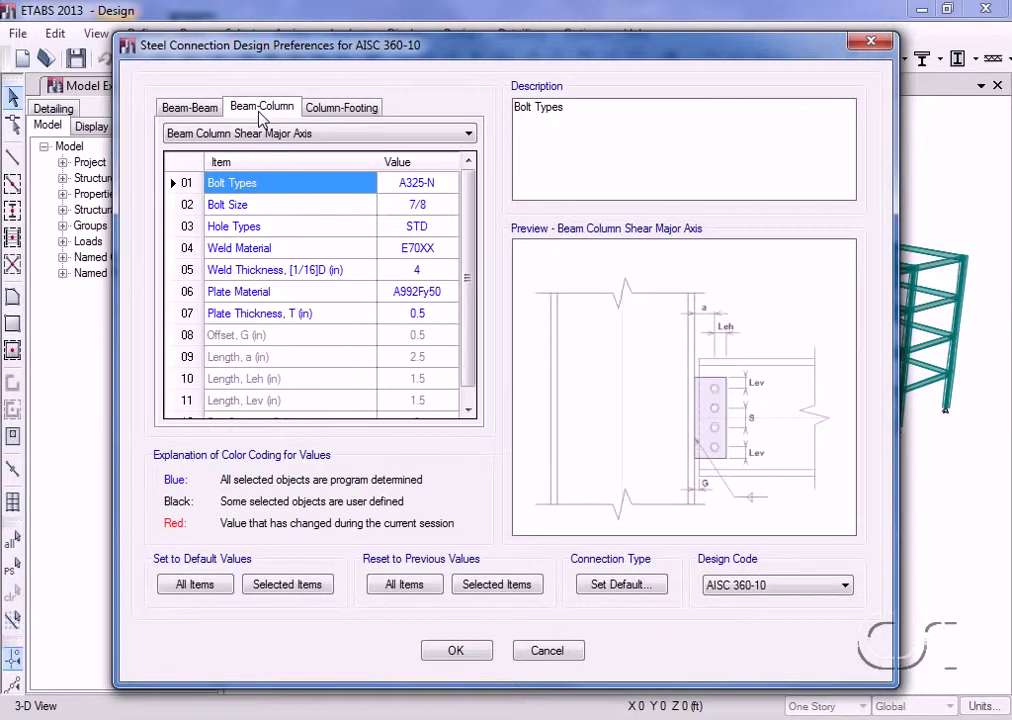
left_click(328, 108)
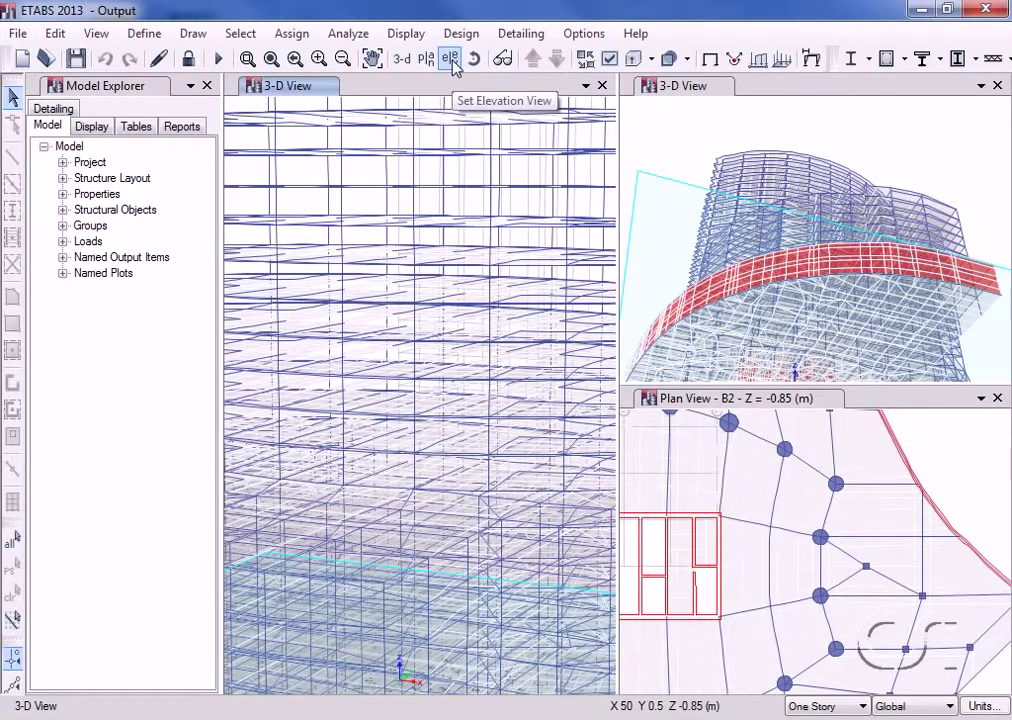
- Plot shell force contours for the Seismic load case on the model
left_click(586, 86)
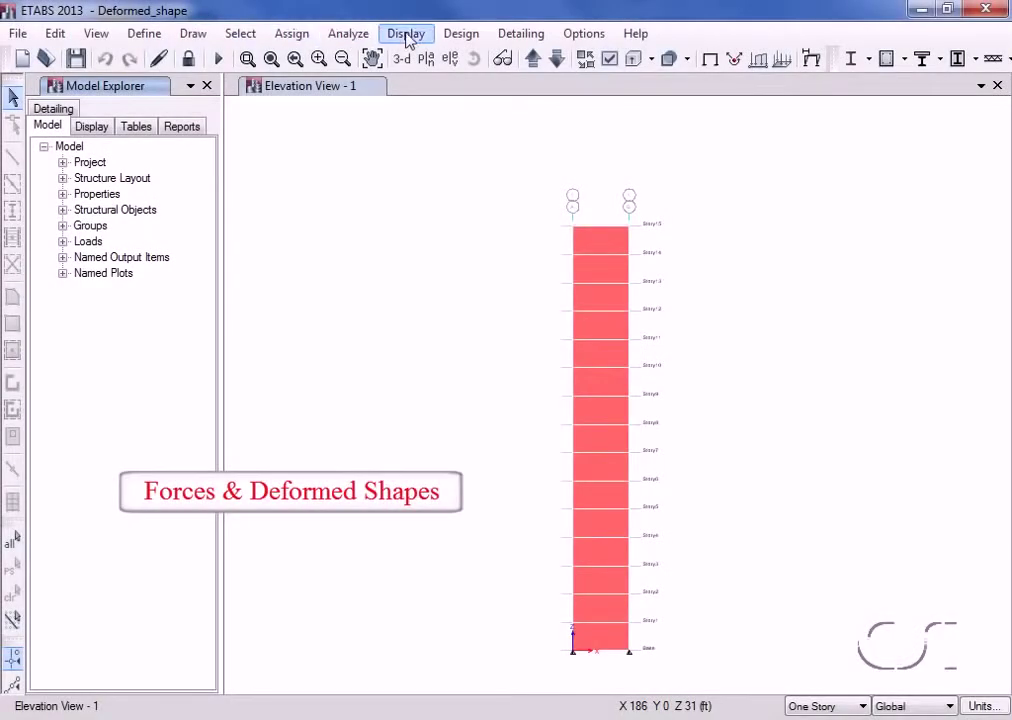
left_click(406, 34)
mouse_move(476, 146)
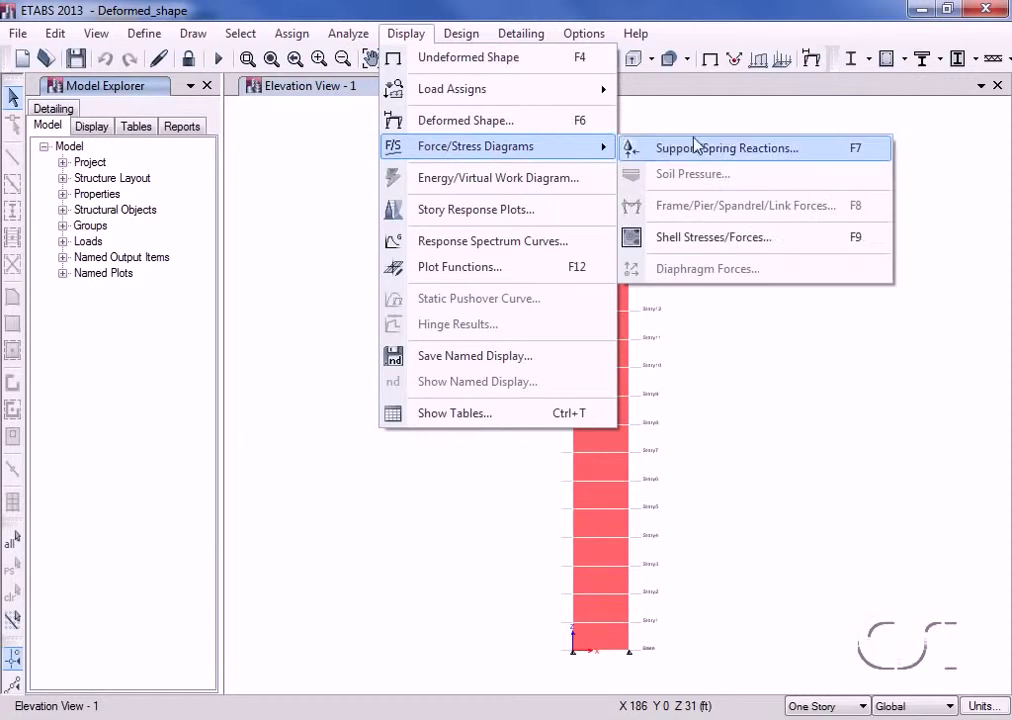
left_click(784, 249)
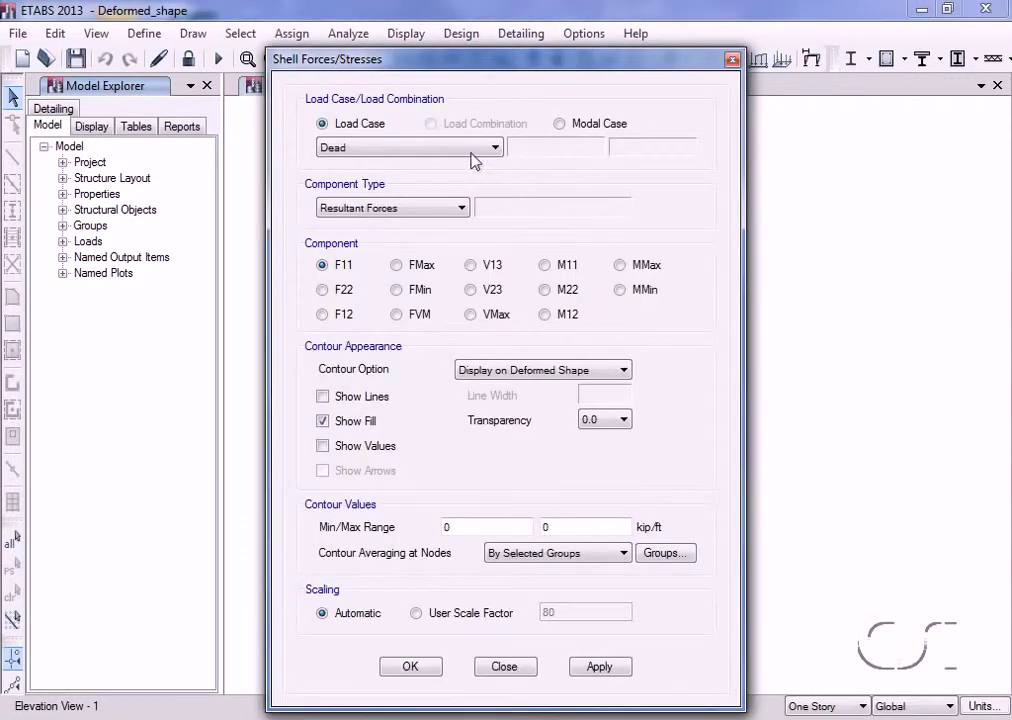
left_click(472, 153)
left_click(456, 192)
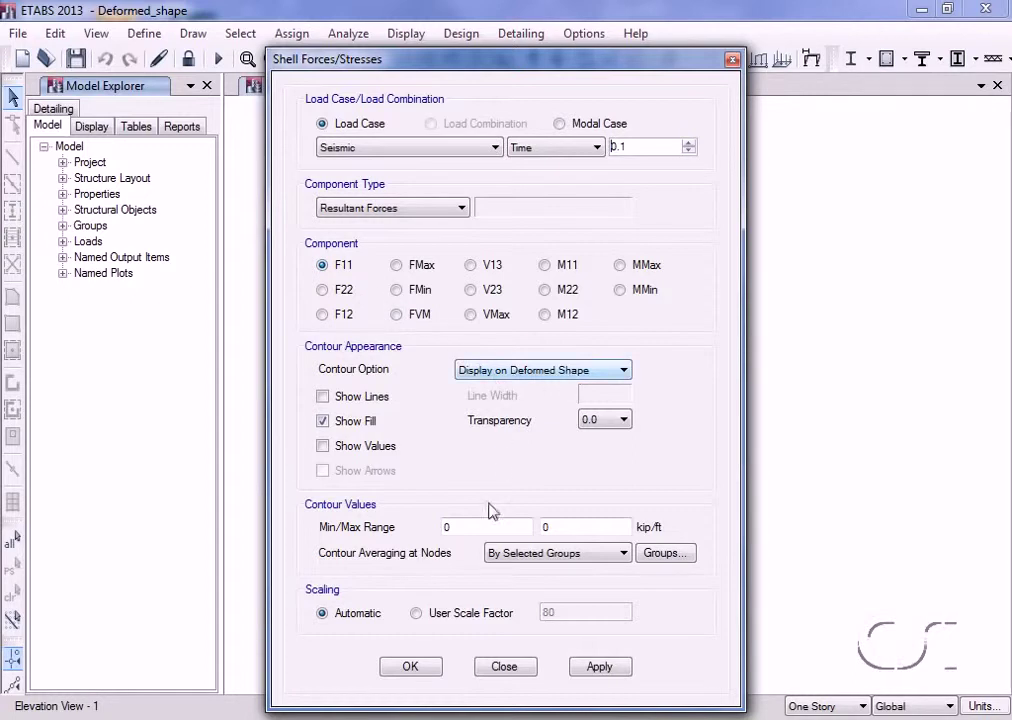
left_click(420, 668)
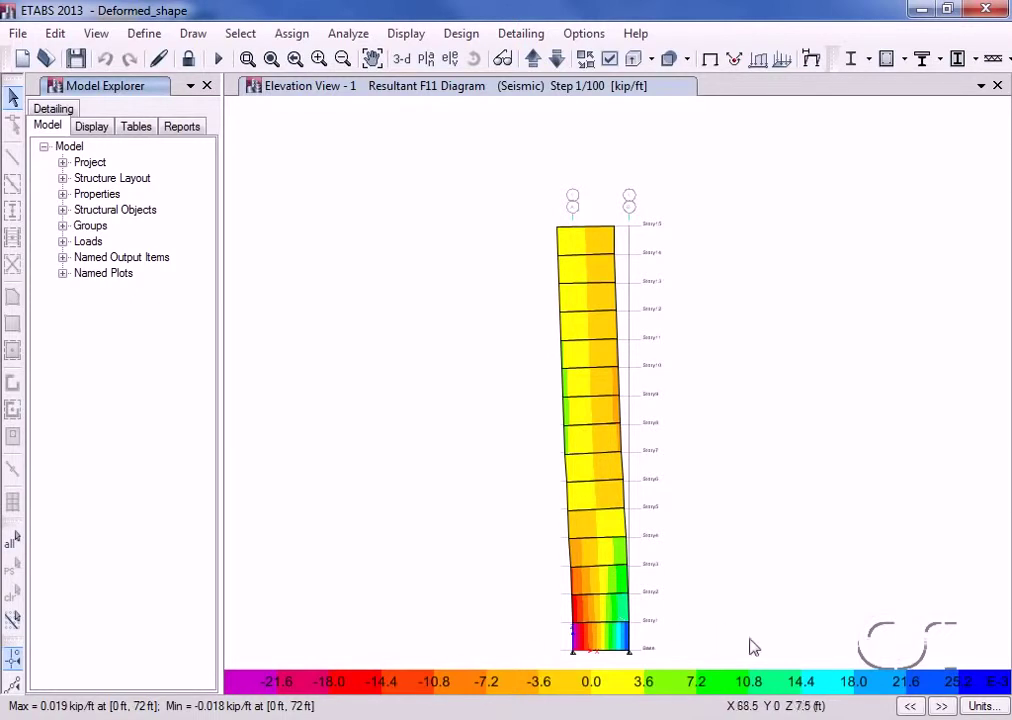
- Advance the seismic time history to step 9 of 100 and show the tables list
left_click(941, 708)
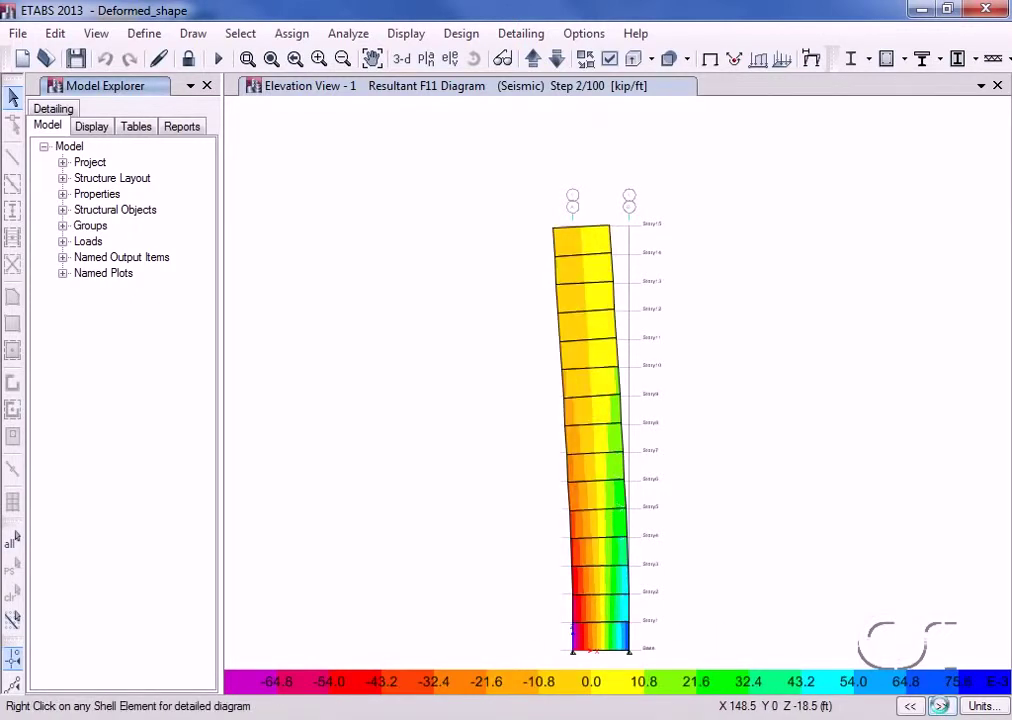
left_click(941, 708)
left_click(941, 708)
left_click(941, 708)
left_click(941, 708)
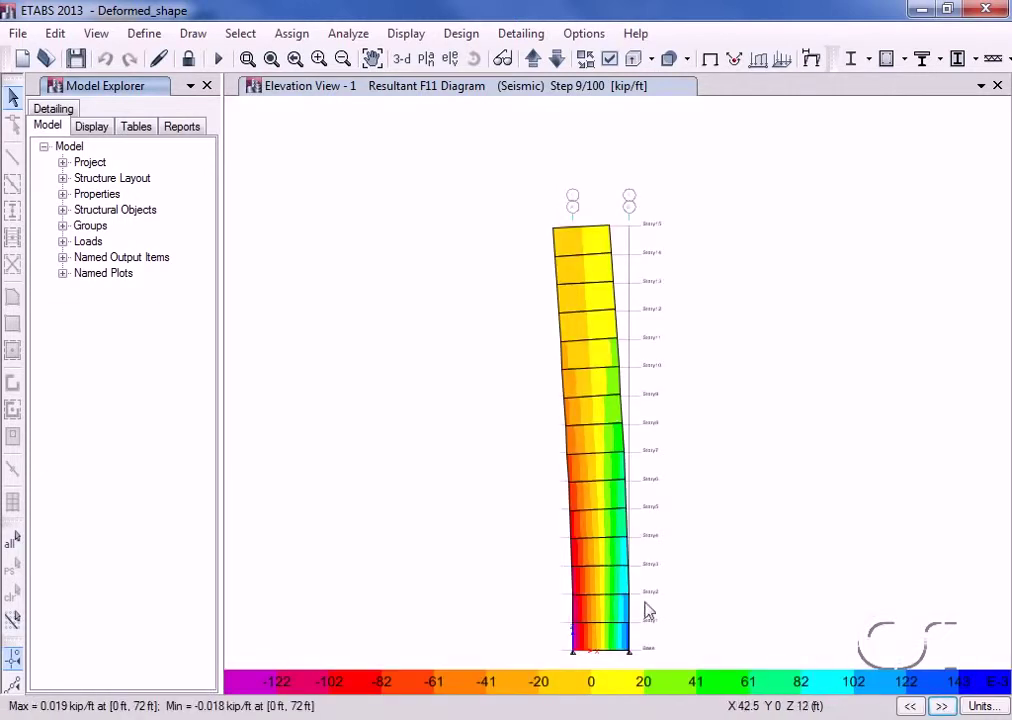
left_click(146, 128)
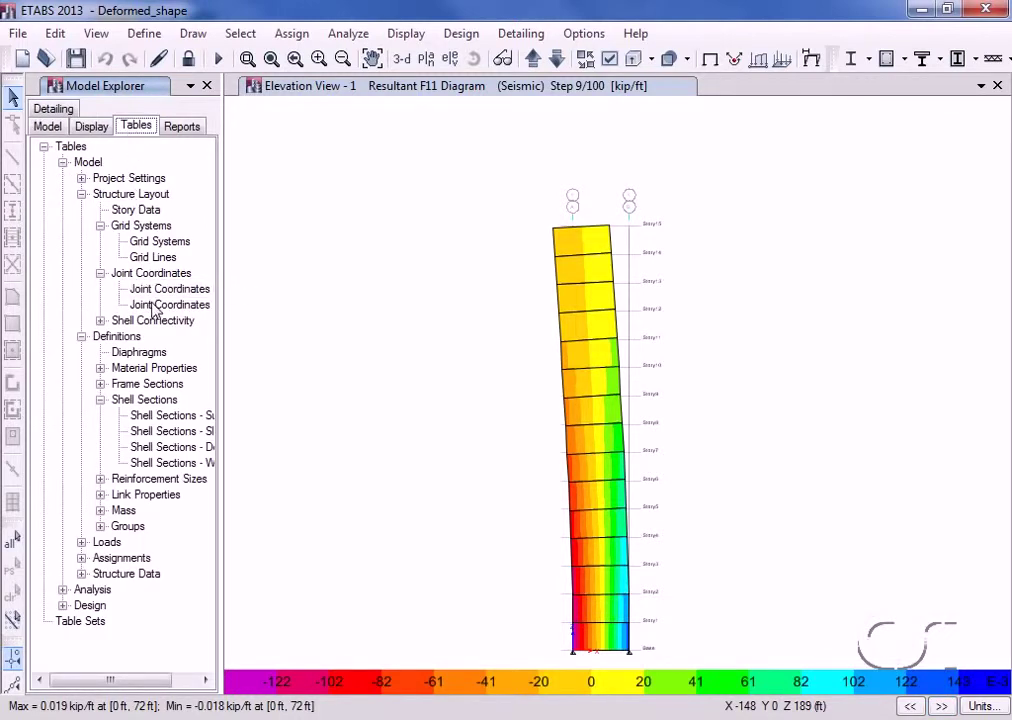
- Show the Joint Coordinates table, scroll through its Story15-to-Base rows, and close it
right_click(185, 312)
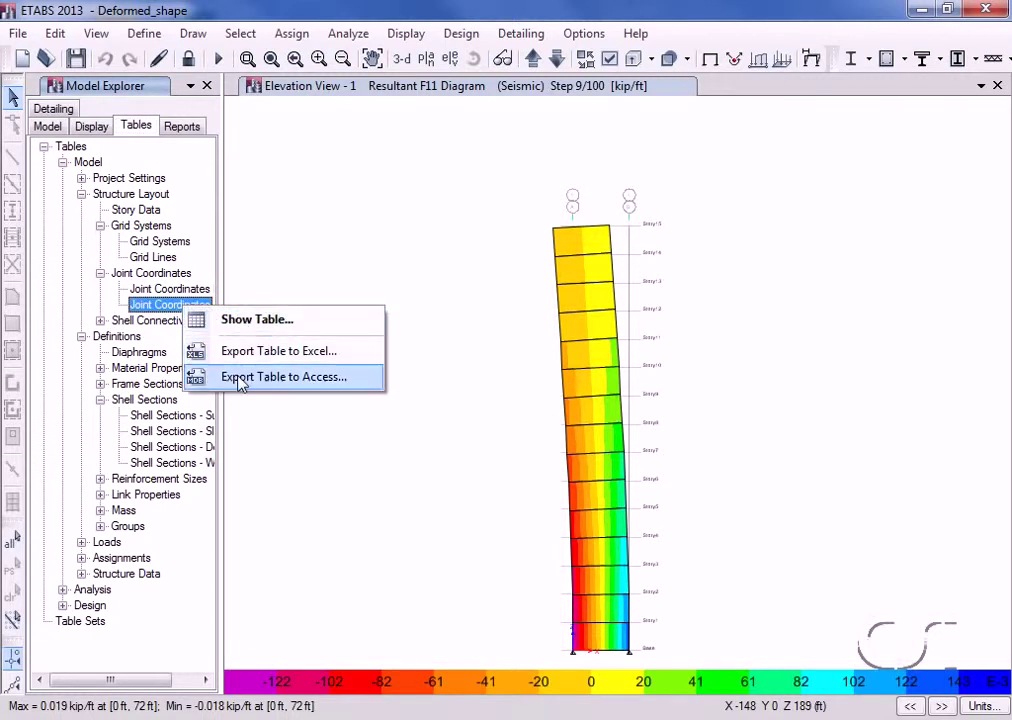
left_click(242, 326)
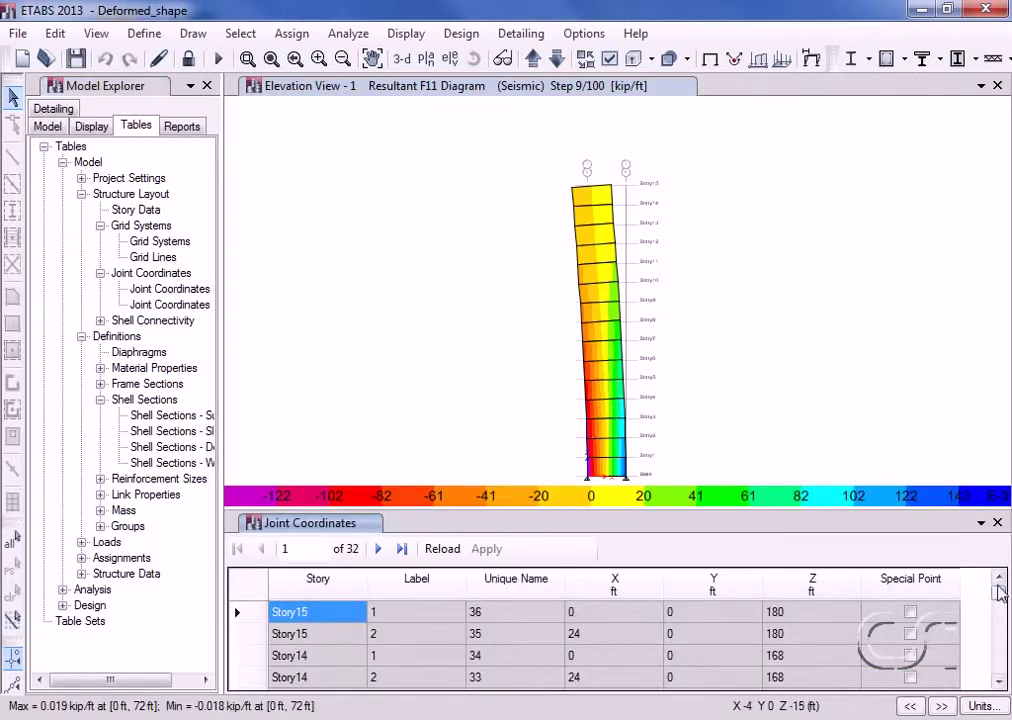
scroll(997, 615, "down", 2)
mouse_move(997, 615)
left_mouse_down()
mouse_move(997, 668)
mouse_move(999, 548)
left_mouse_up()
left_click(997, 522)
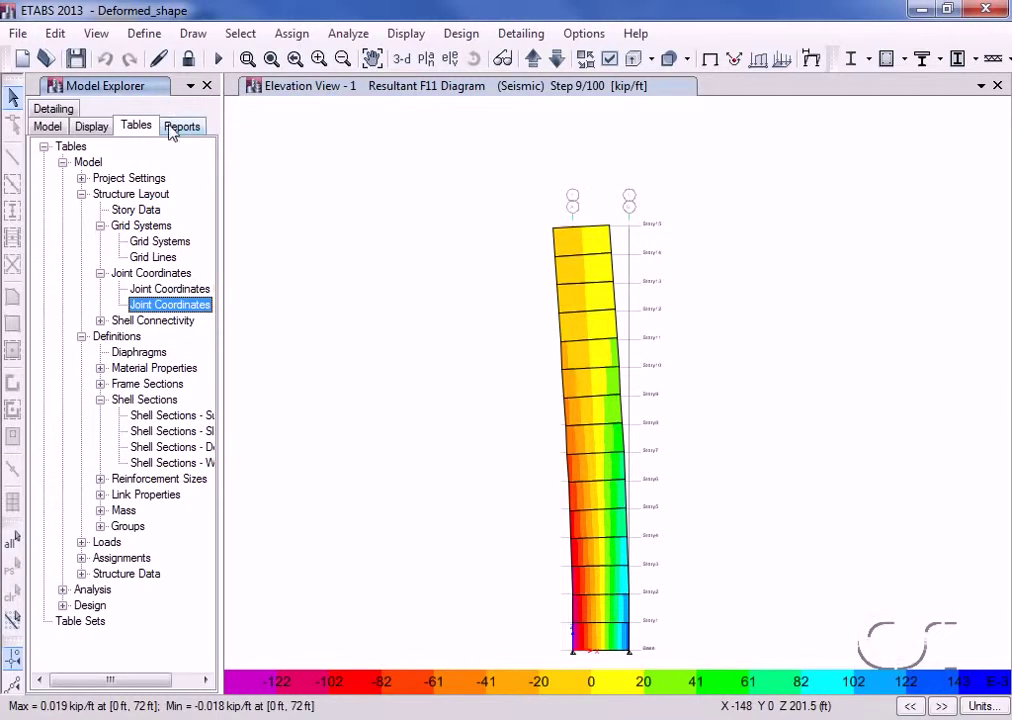
- Generate and display the 21-page Project Report from the Reports list
left_click(195, 131)
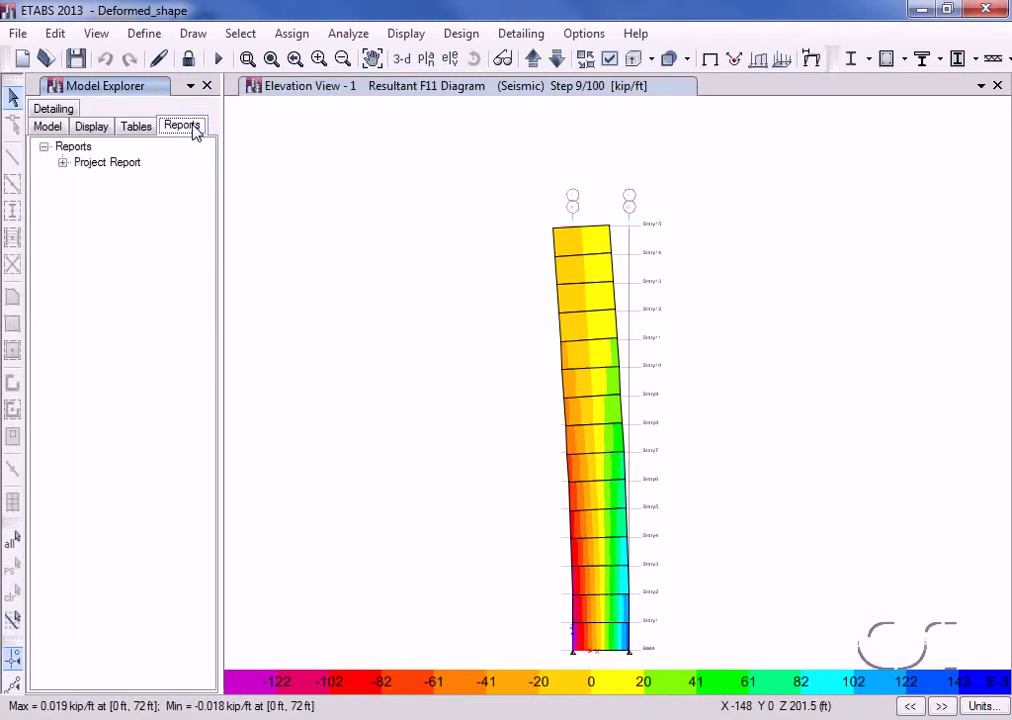
left_click(133, 167)
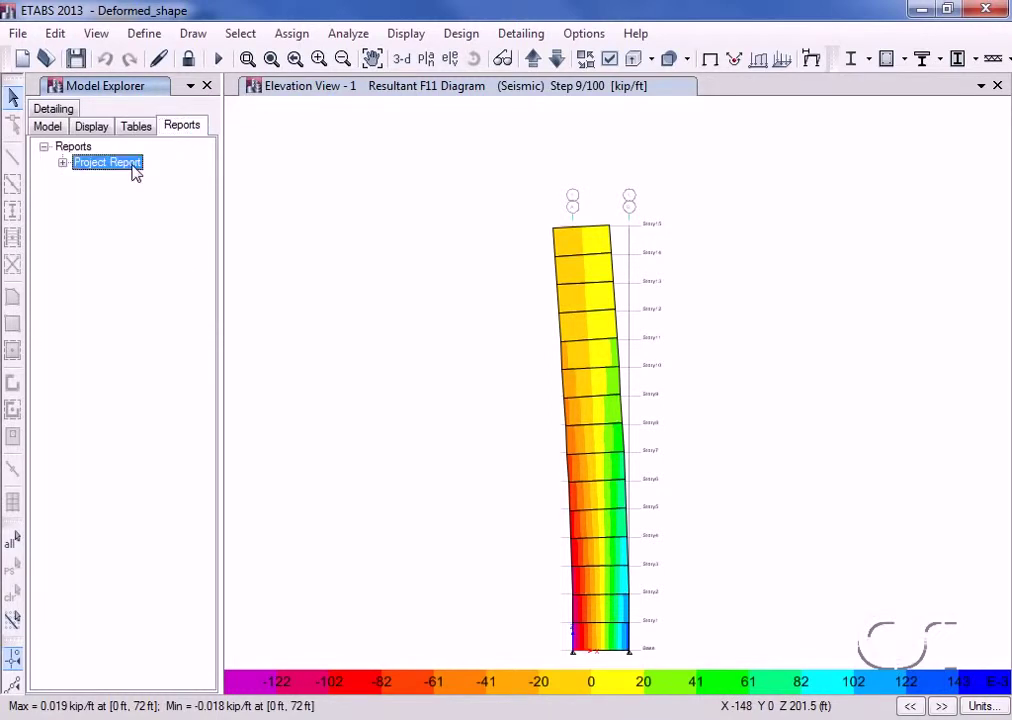
right_click(134, 172)
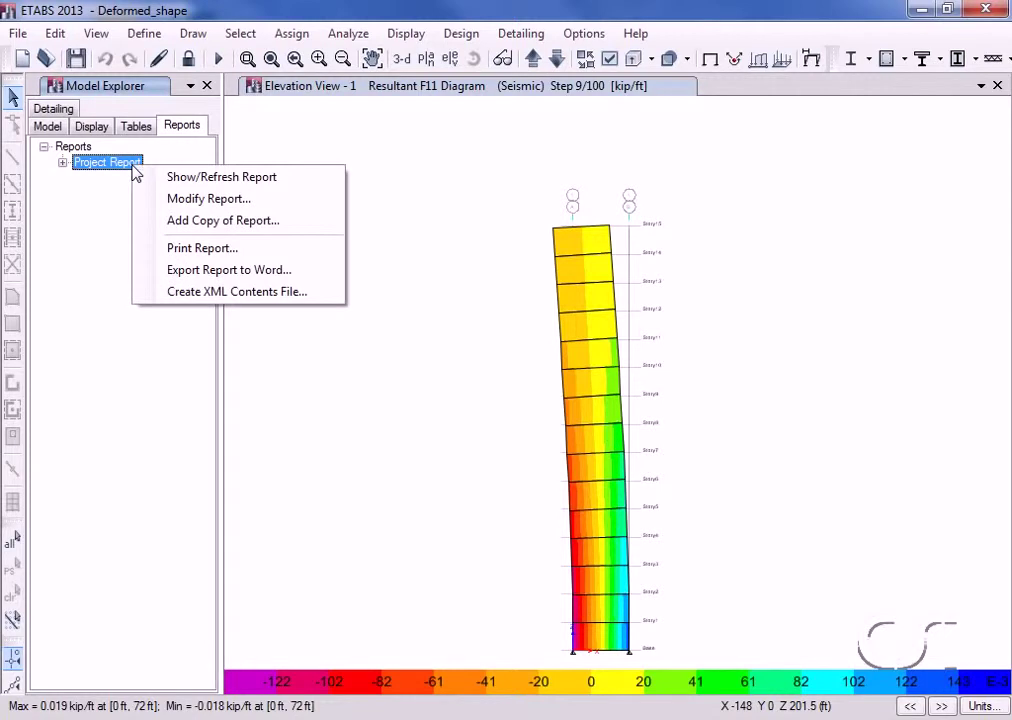
left_click(205, 180)
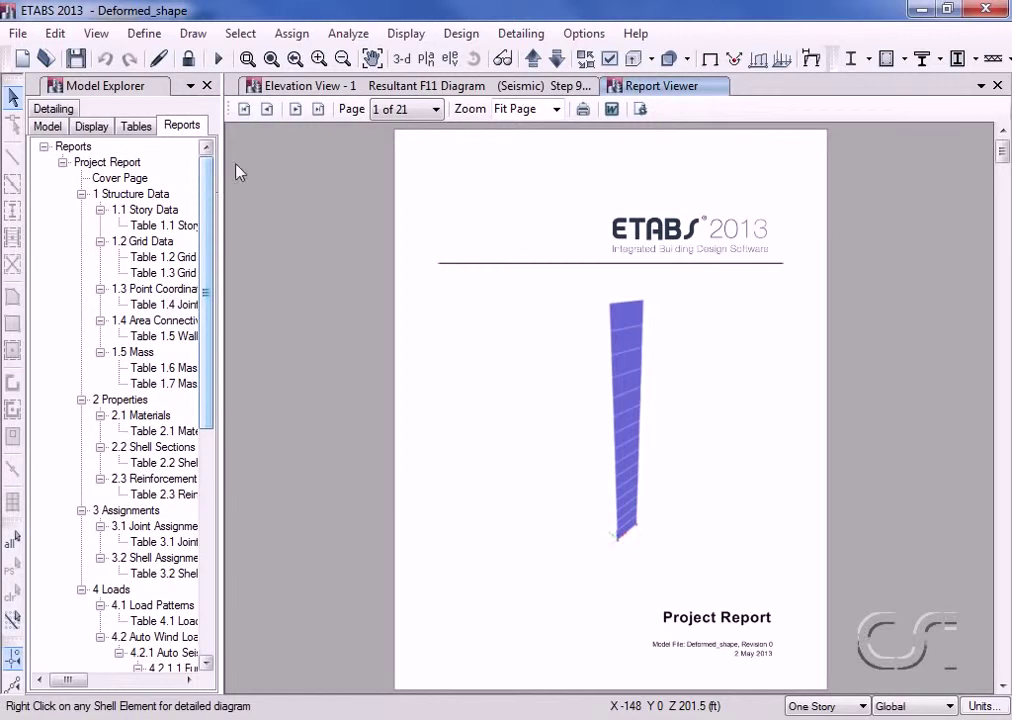
- Page through the report to the Loads chapter on page 9
left_click(296, 110)
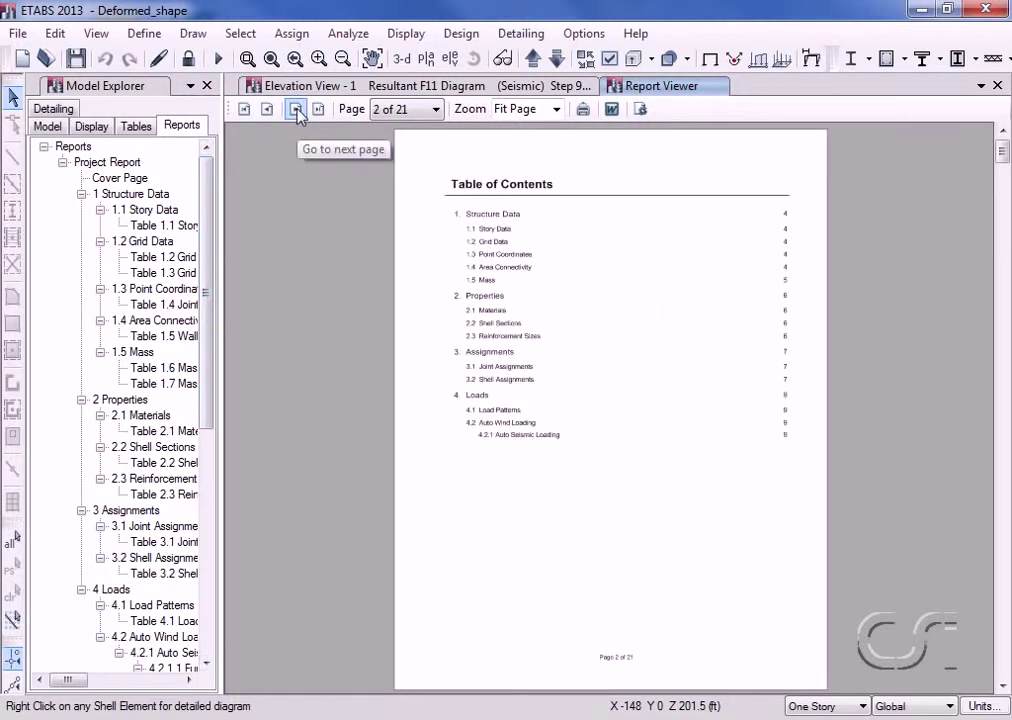
left_click(296, 110)
left_click(296, 110)
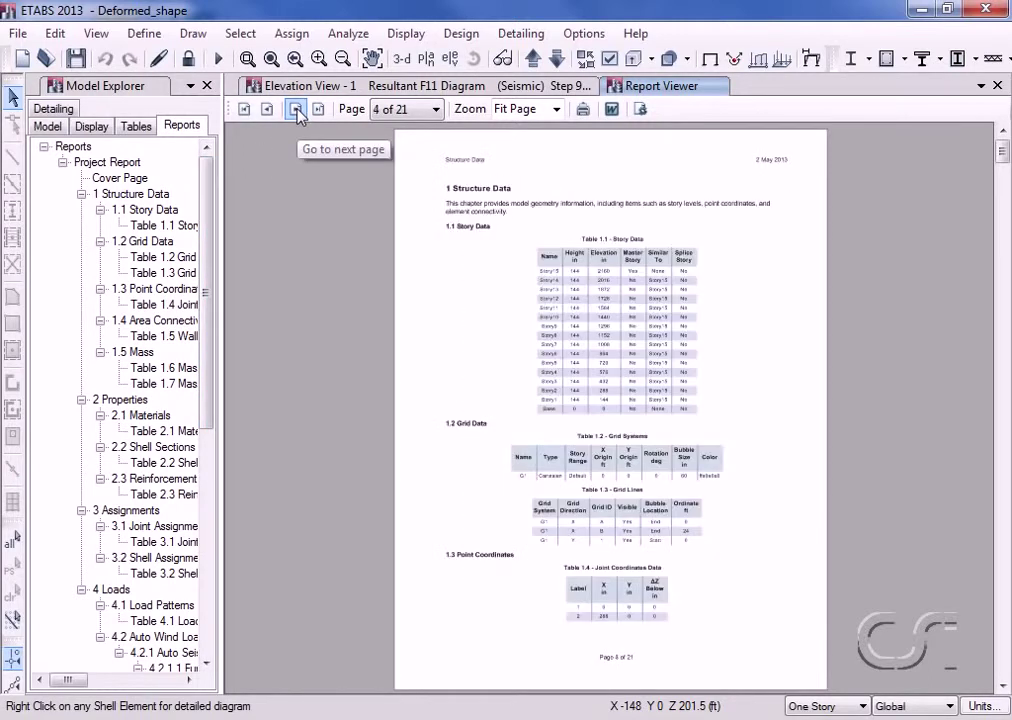
left_click(296, 110)
left_click(296, 110)
left_click(296, 110)
left_click(296, 110)
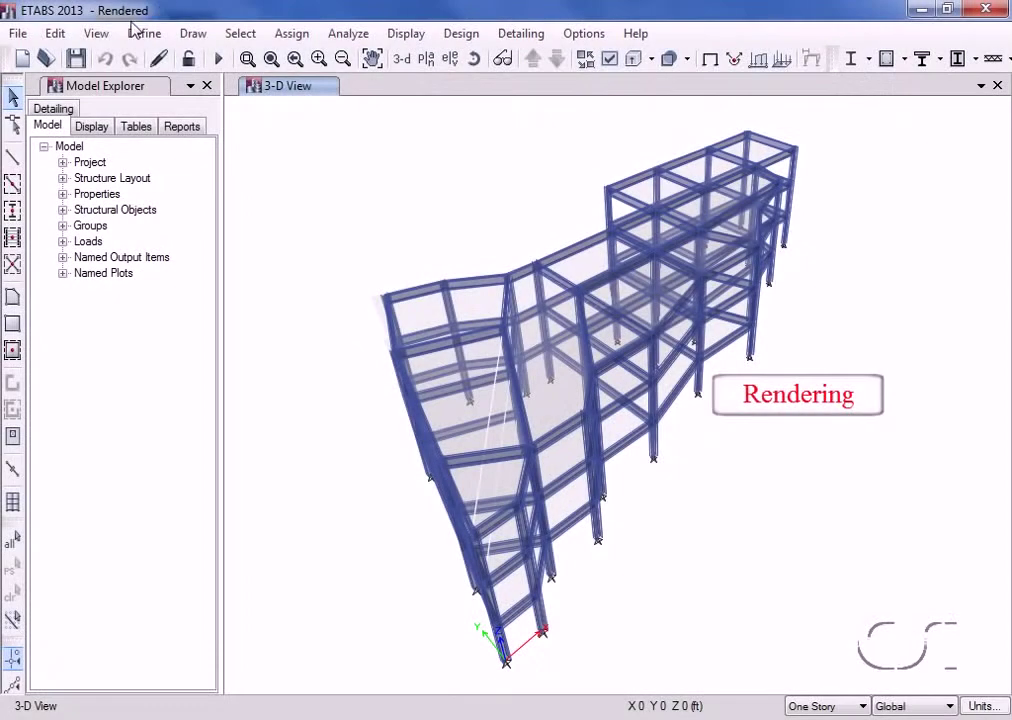
- Render a ray-traced image of the 3D frame model from Show Rendered View
left_click(96, 33)
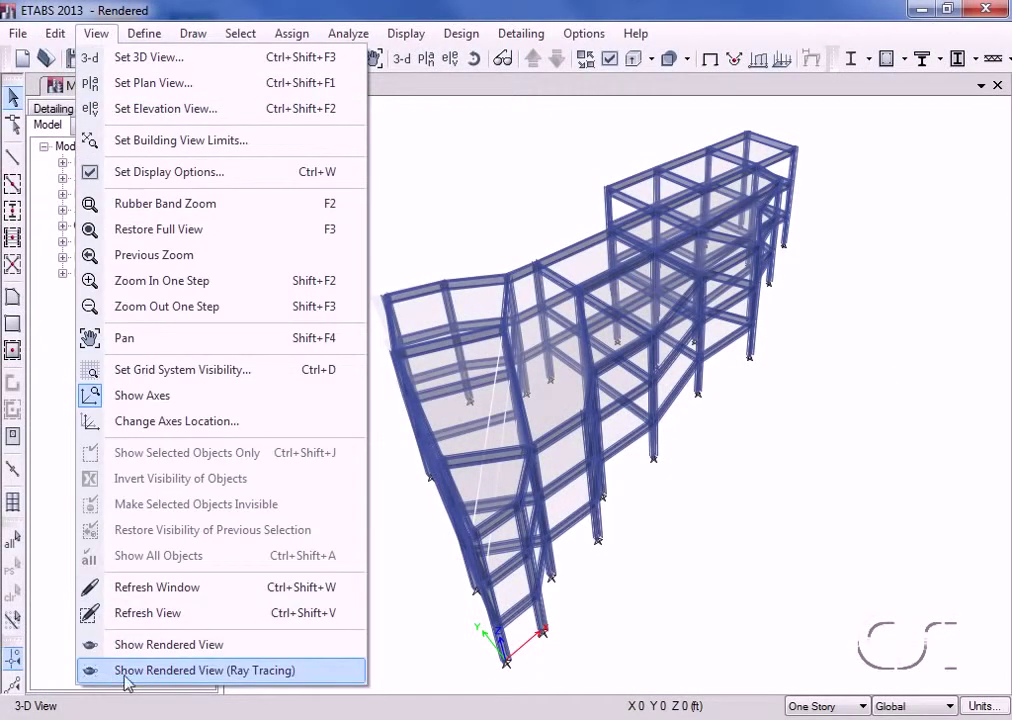
left_click(163, 673)
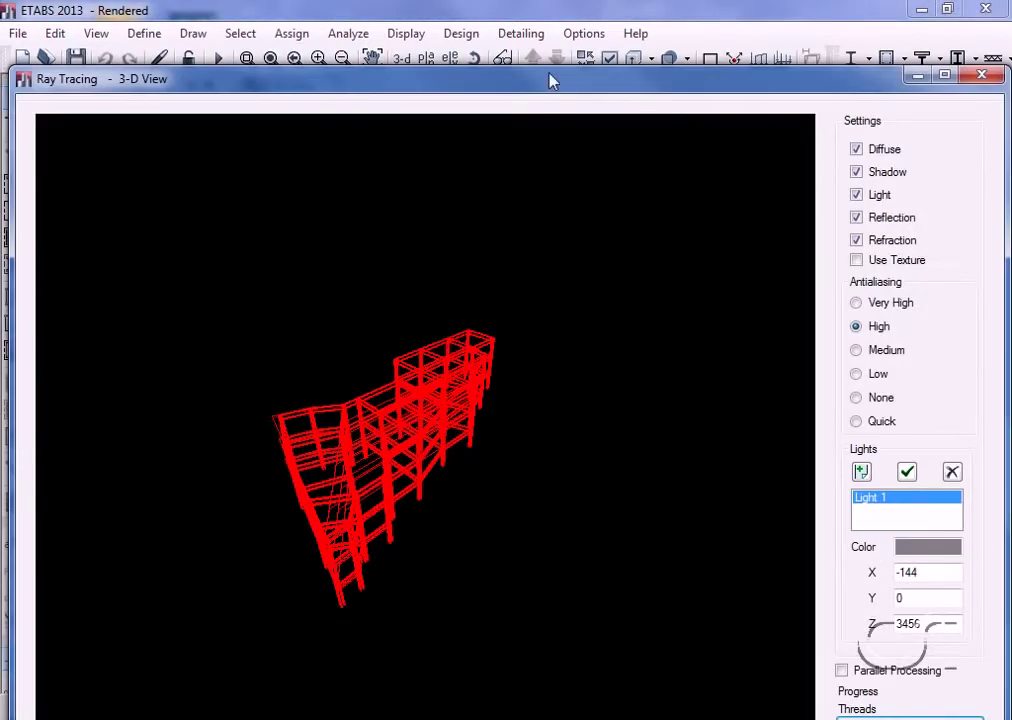
left_click_drag(548, 80, 544, 38)
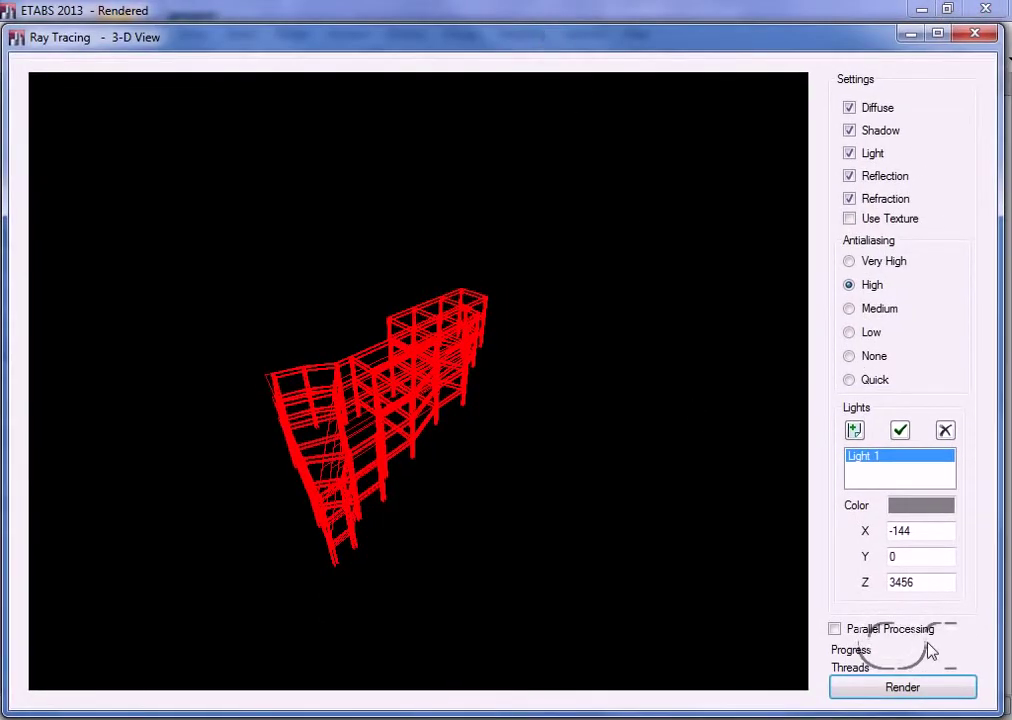
left_click(913, 690)
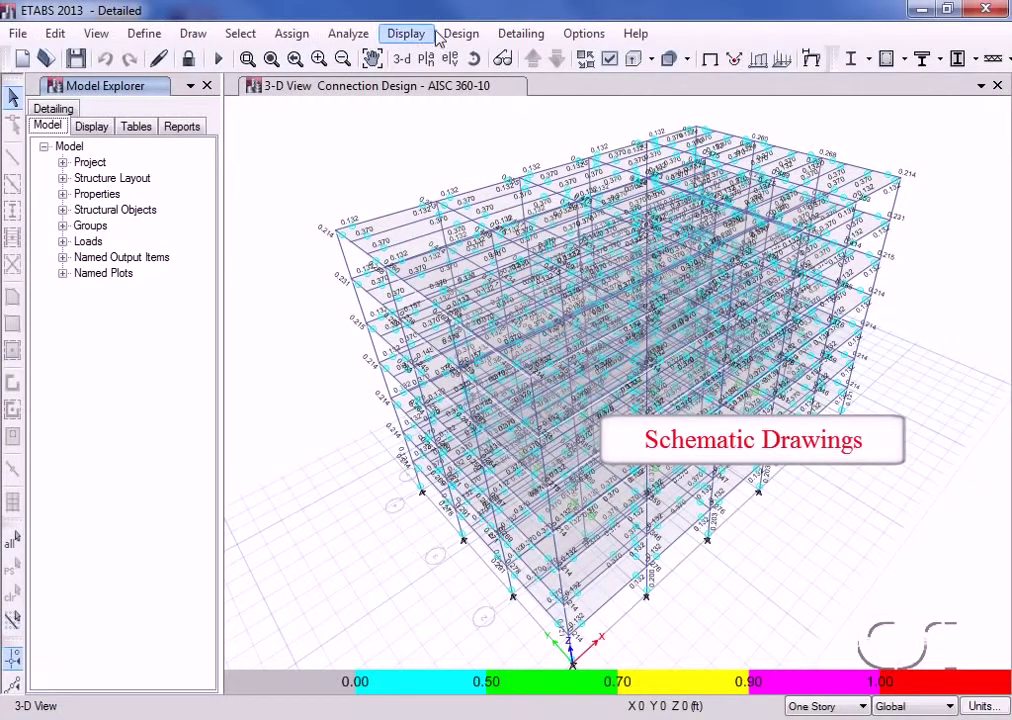
- Review Drawing Sheet Setup unchanged, then run Start Detailing to generate drawings
left_click(521, 38)
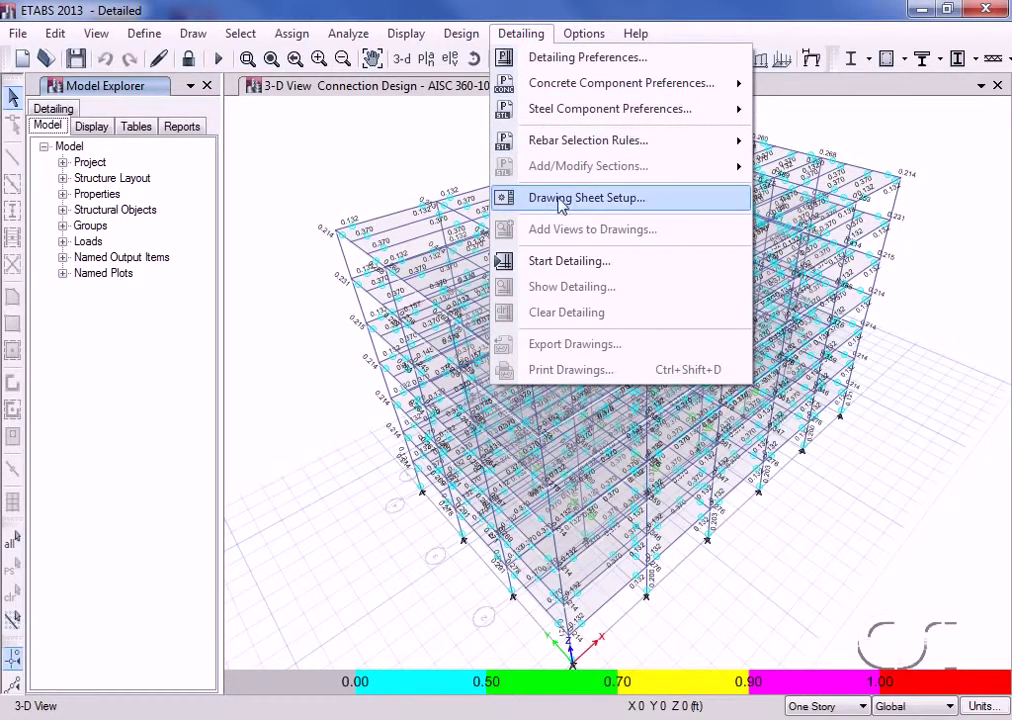
left_click(586, 199)
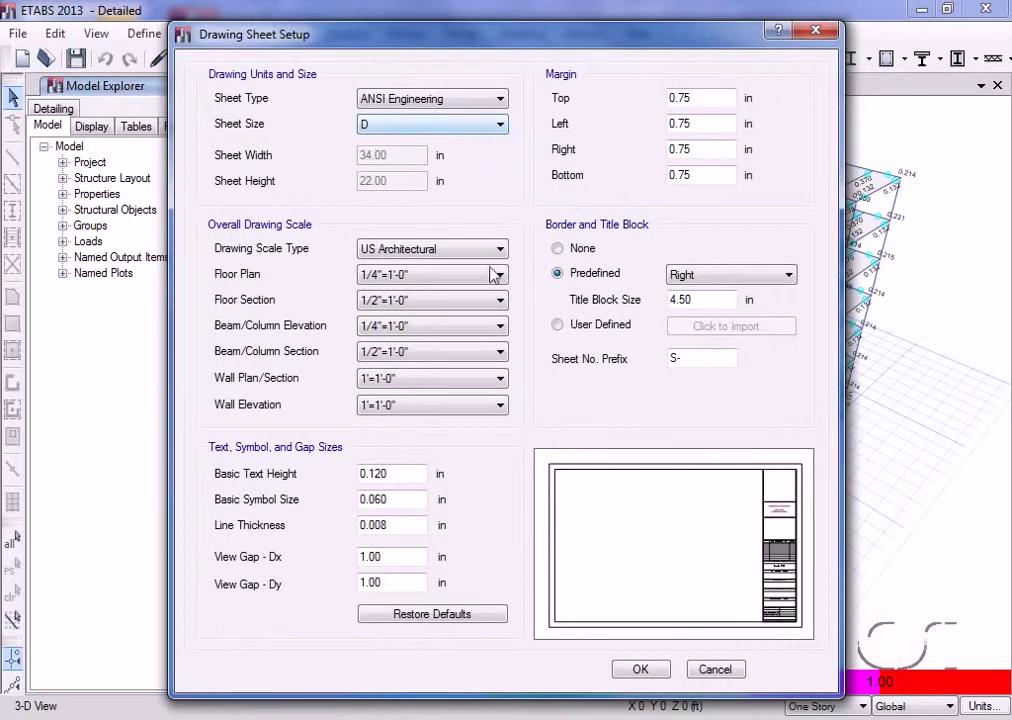
left_click(728, 679)
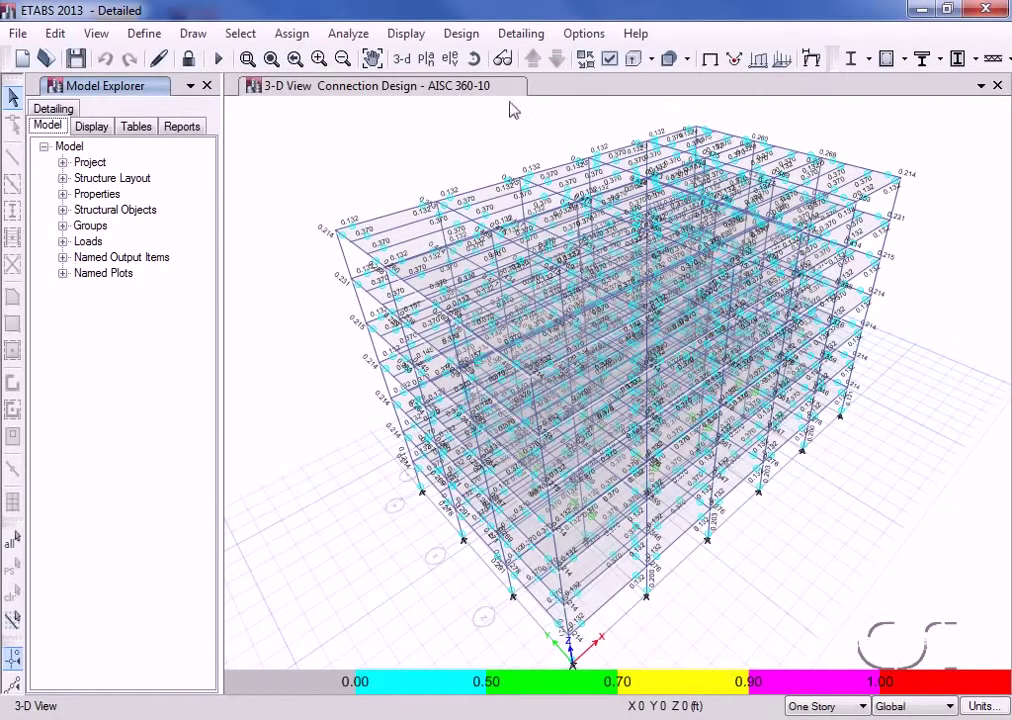
left_click(519, 33)
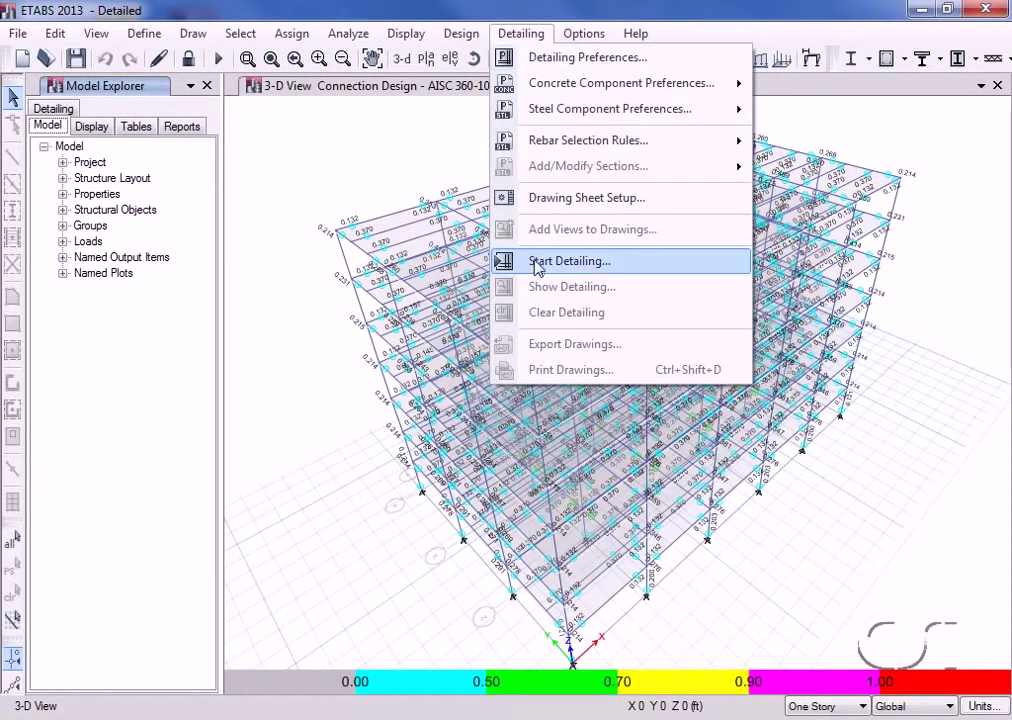
left_click(607, 262)
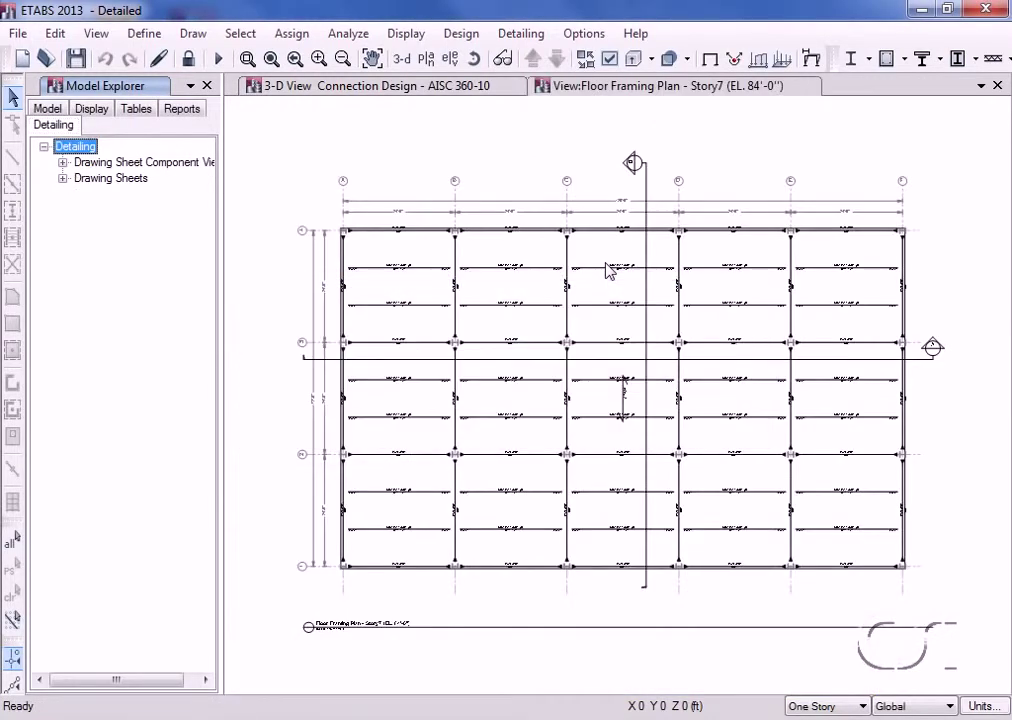
- View the Cover Sheet, General Notes, Floor Framing Plans, Beam/Column and Connection Schedules sheets
left_click(63, 179)
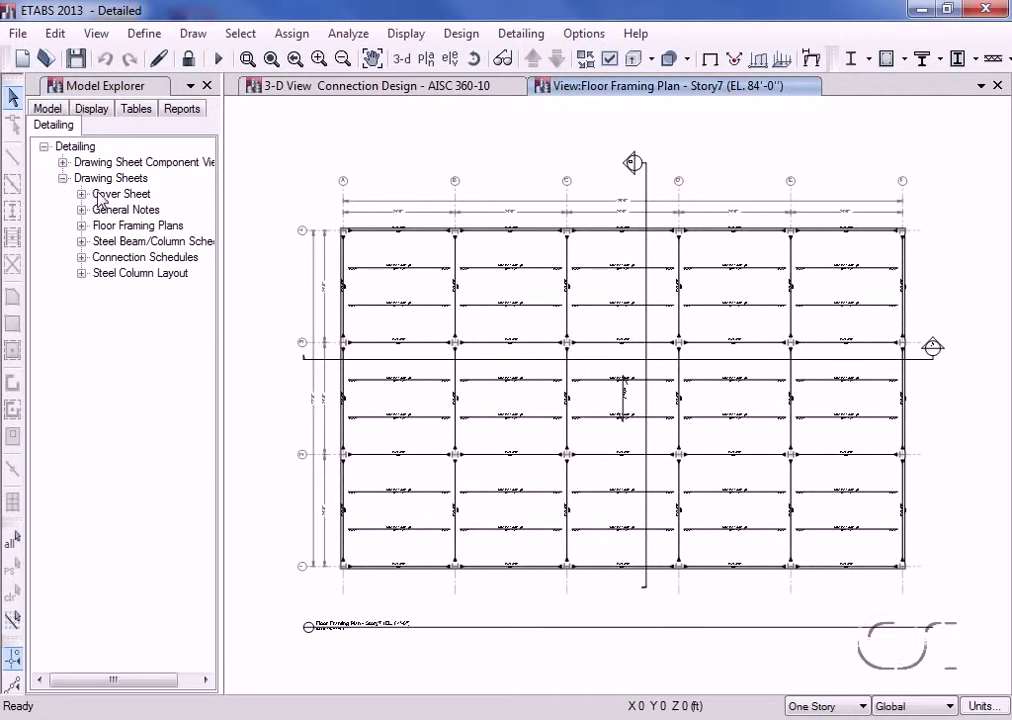
double_click(101, 196)
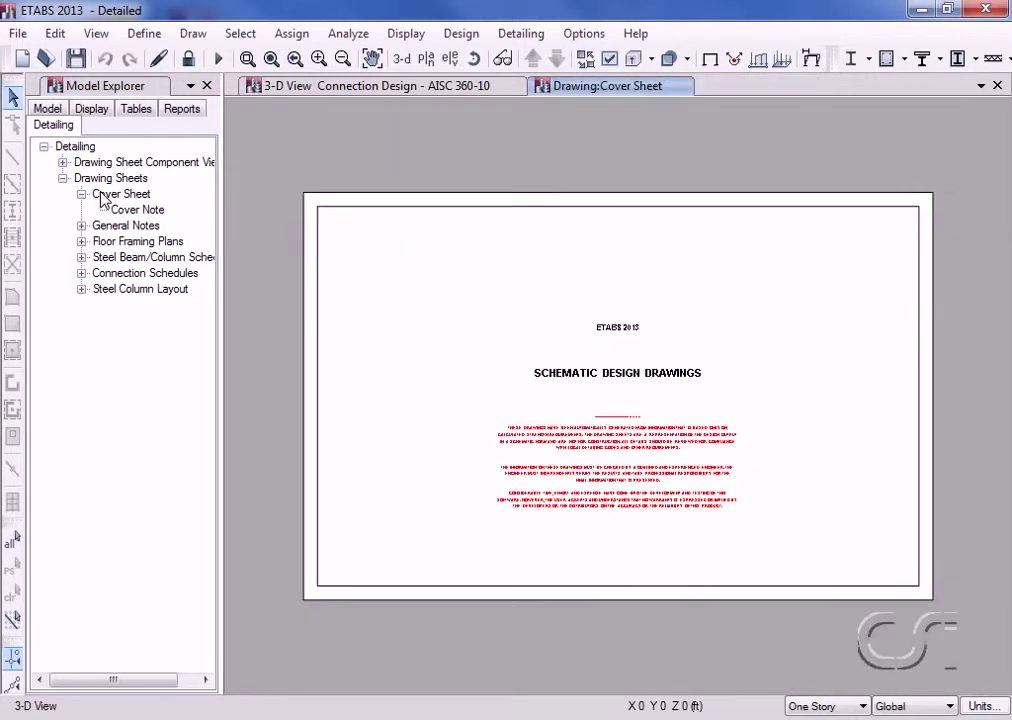
double_click(116, 227)
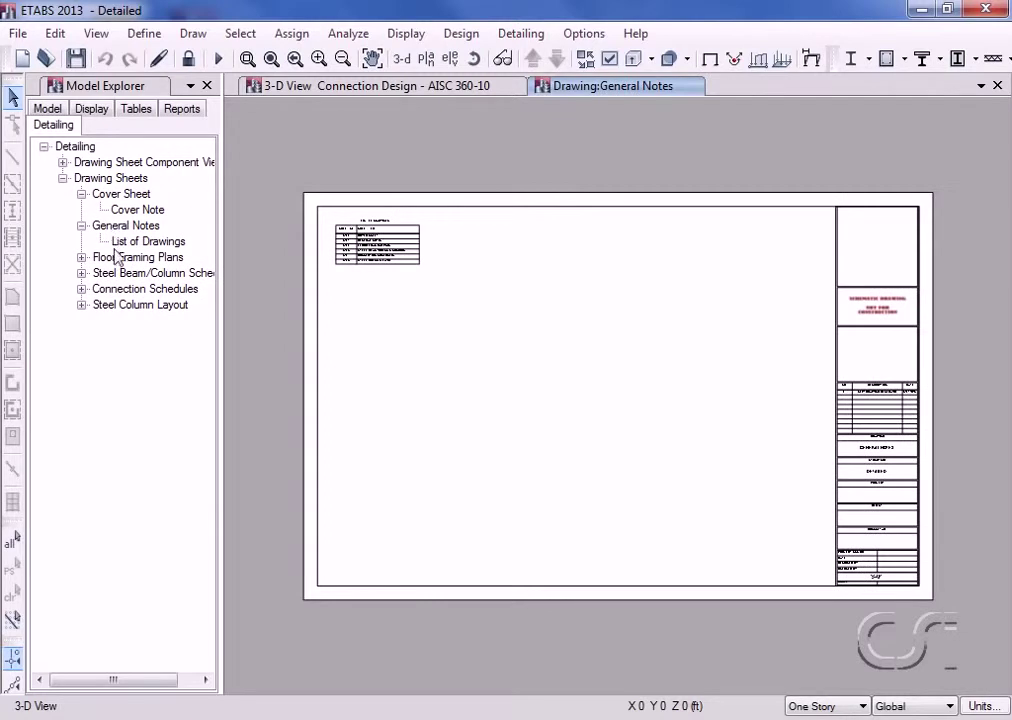
double_click(118, 258)
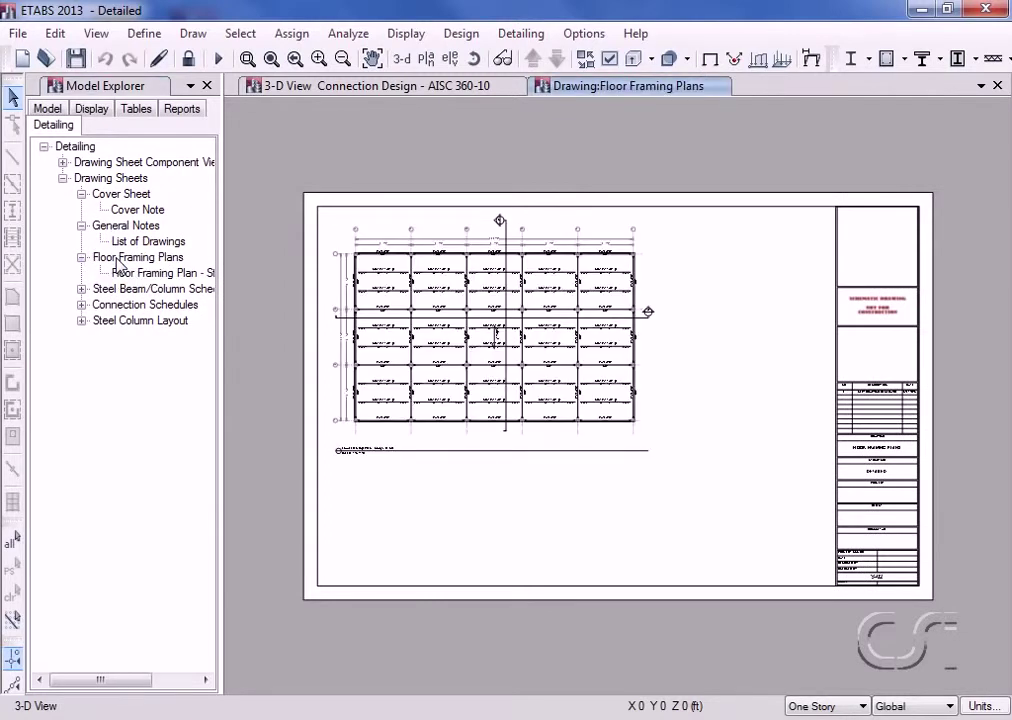
double_click(121, 289)
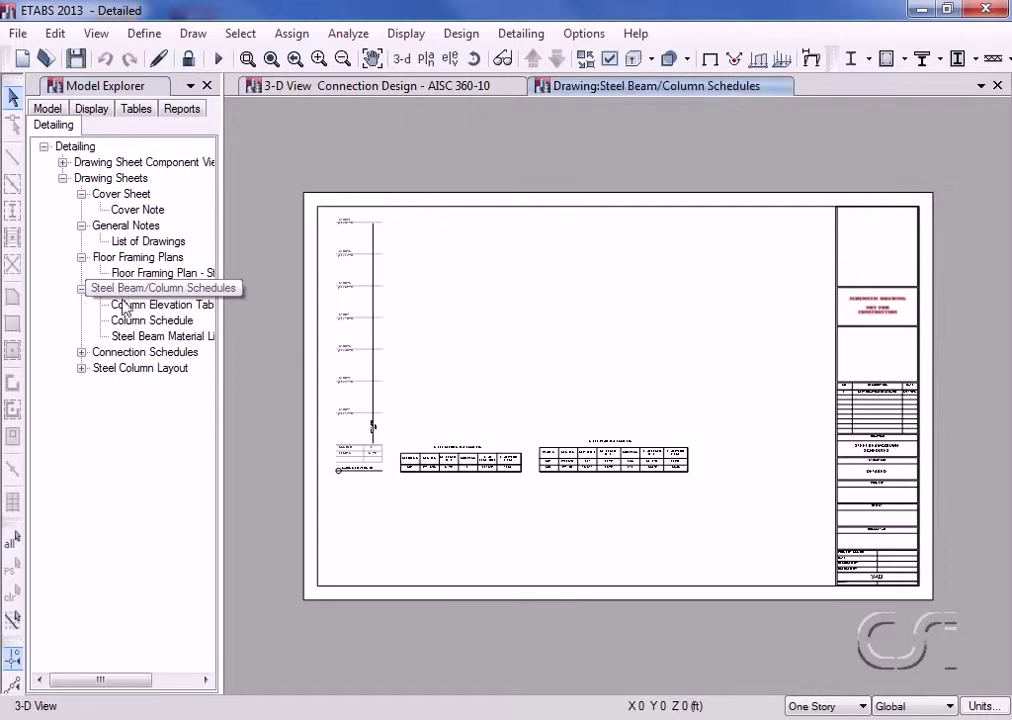
double_click(135, 353)
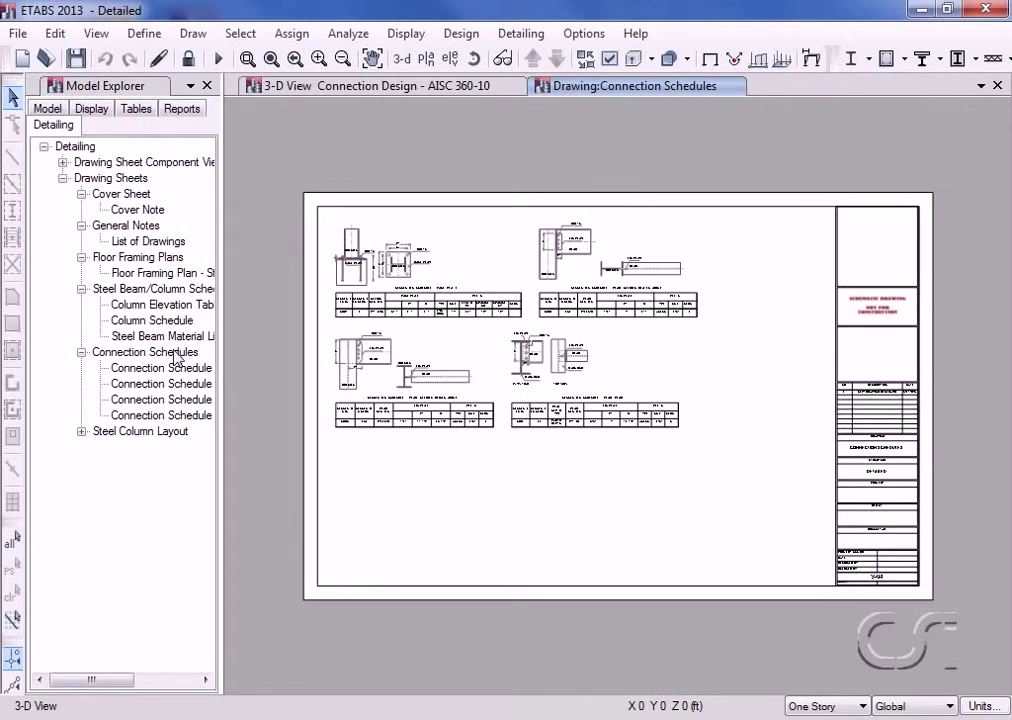
right_click(175, 353)
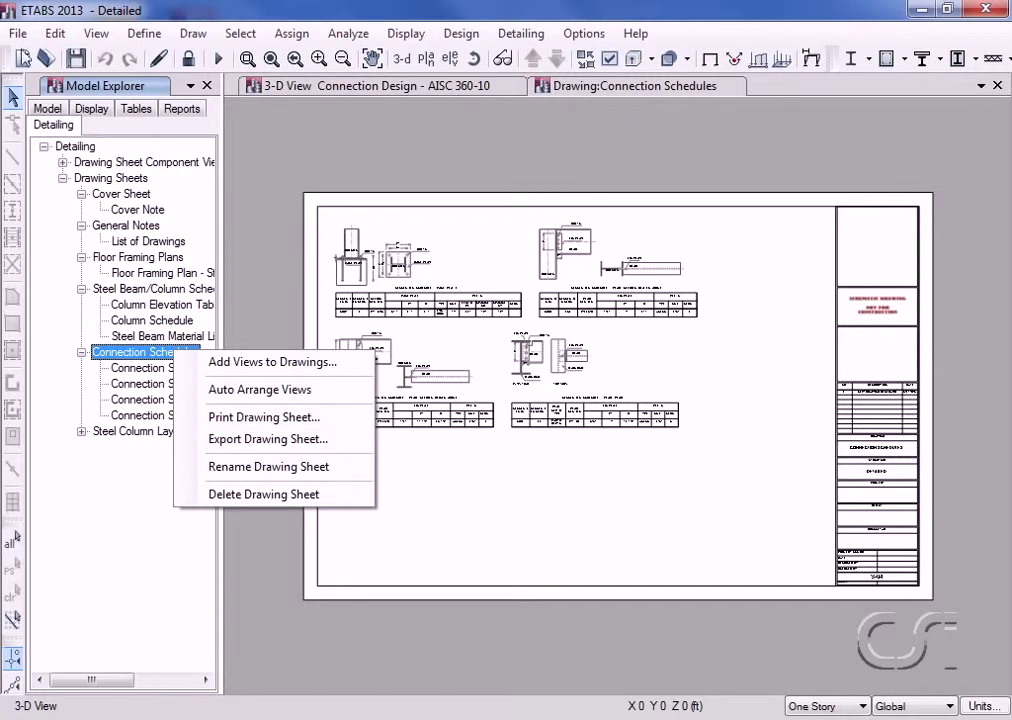
left_click(18, 35)
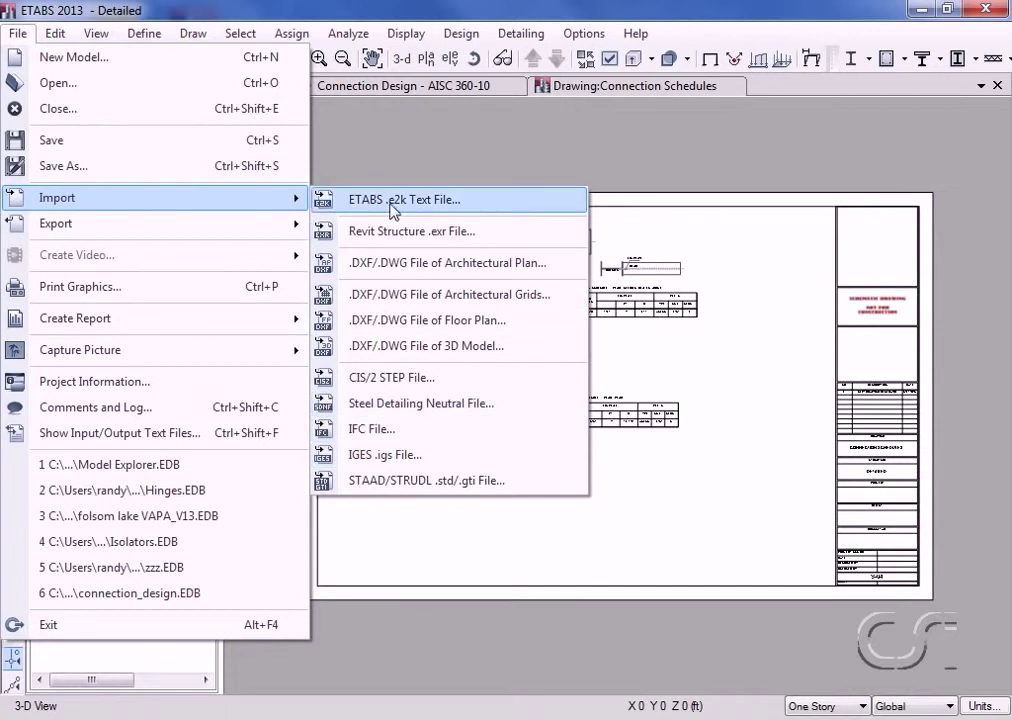
mouse_move(56, 223)
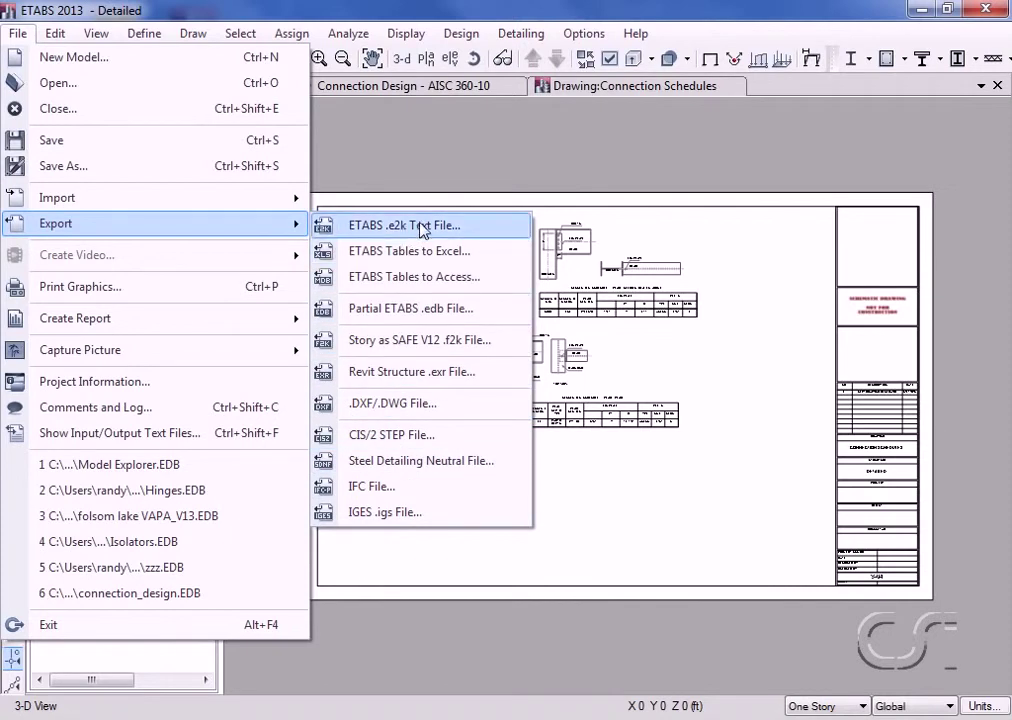
left_click(481, 183)
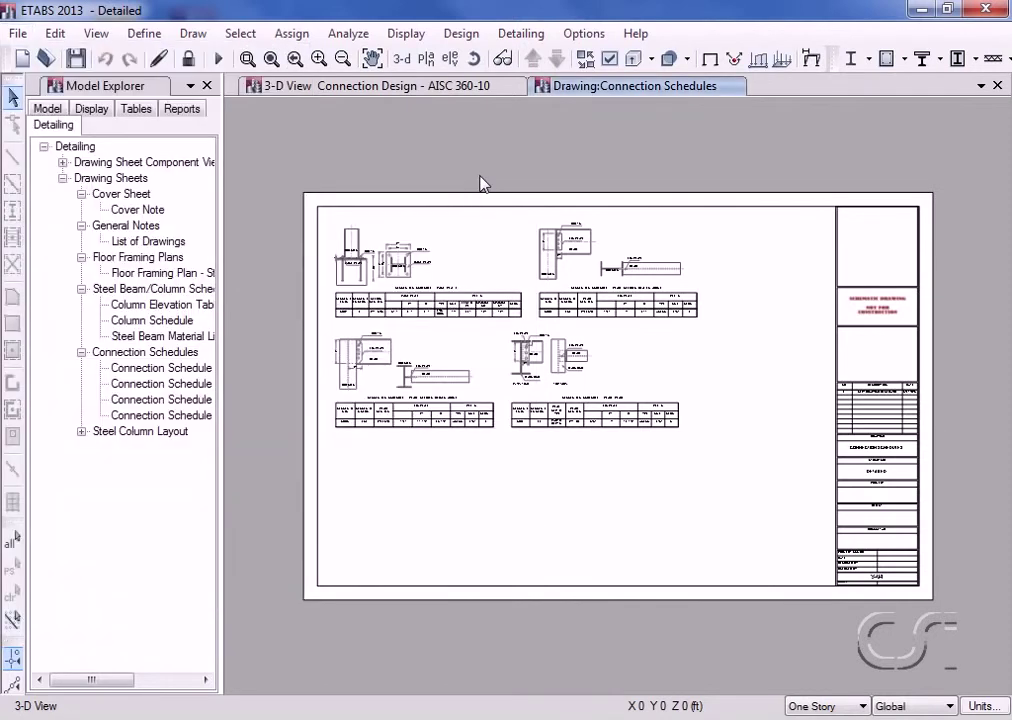